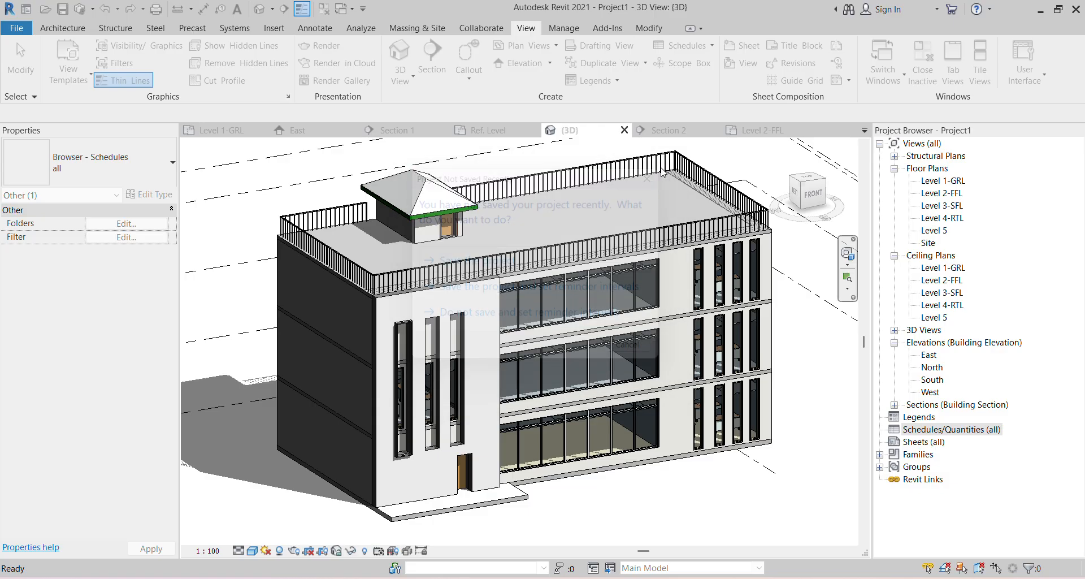
- Create a Walls-category schedule named Wall Schedule, keeping the Architecture discipline filter
{"action": "left_click", "coordinate": [407, 176]}
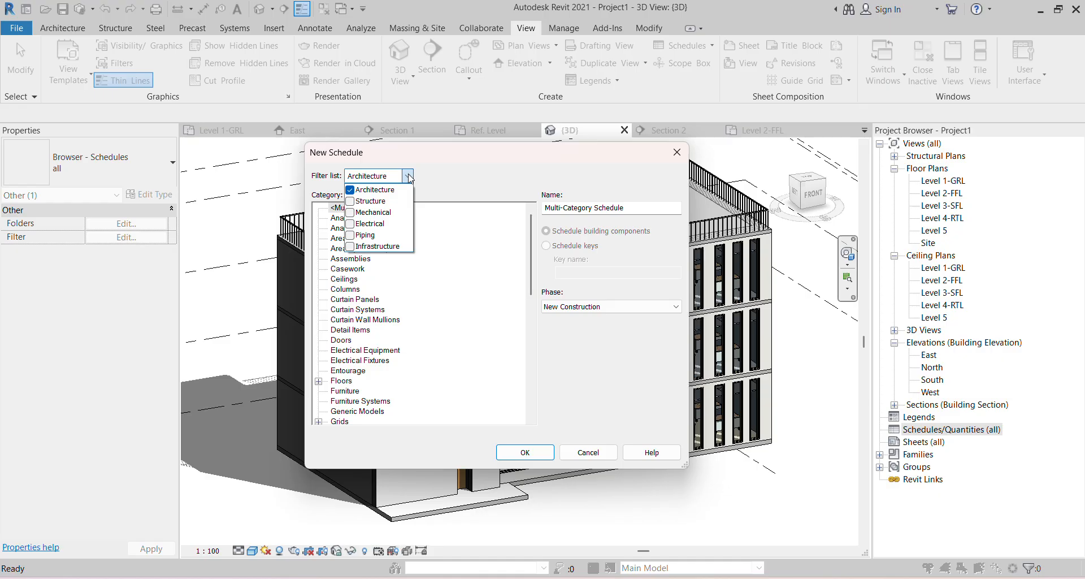
{"action": "left_click", "coordinate": [408, 176]}
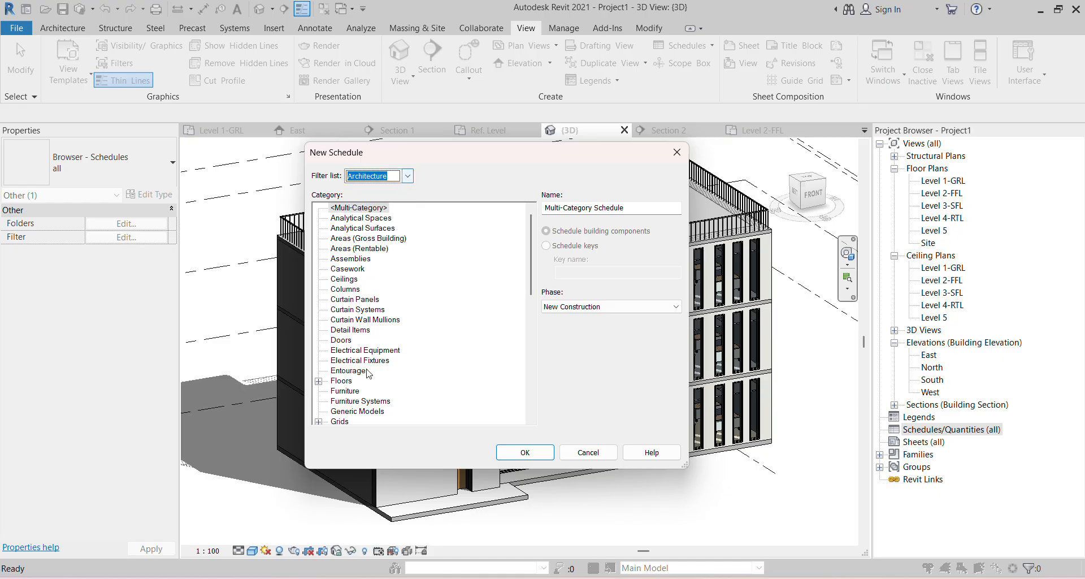
{"action": "scroll", "coordinate": [376, 365], "scroll_direction": "down", "scroll_amount": 4}
{"action": "scroll", "coordinate": [376, 365], "scroll_direction": "down", "scroll_amount": 1}
{"action": "scroll", "coordinate": [380, 344], "scroll_direction": "up", "scroll_amount": 4}
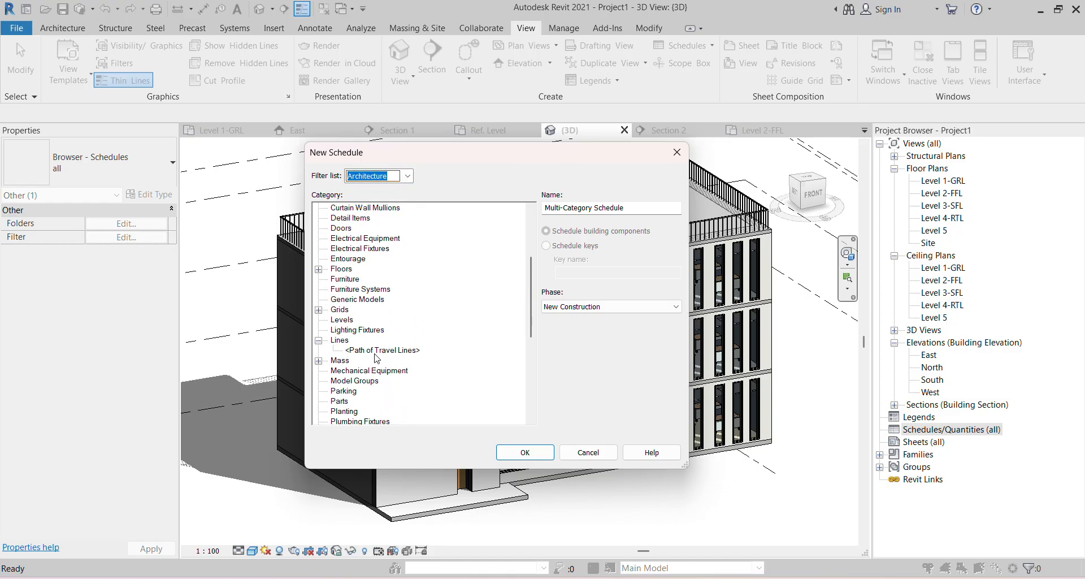
{"action": "scroll", "coordinate": [384, 350], "scroll_direction": "down", "scroll_amount": 5}
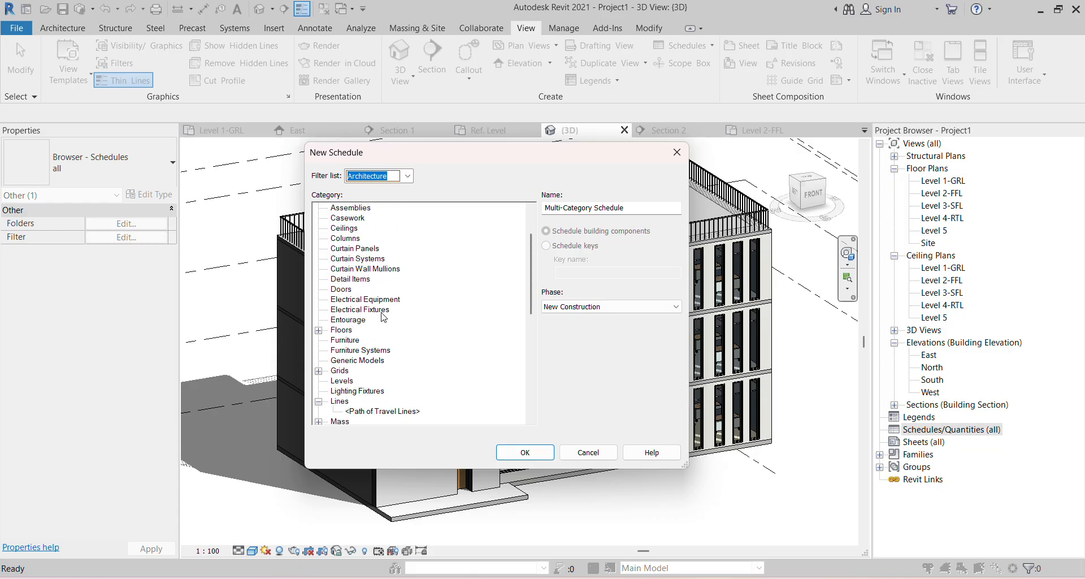
{"action": "scroll", "coordinate": [387, 385], "scroll_direction": "down", "scroll_amount": 5}
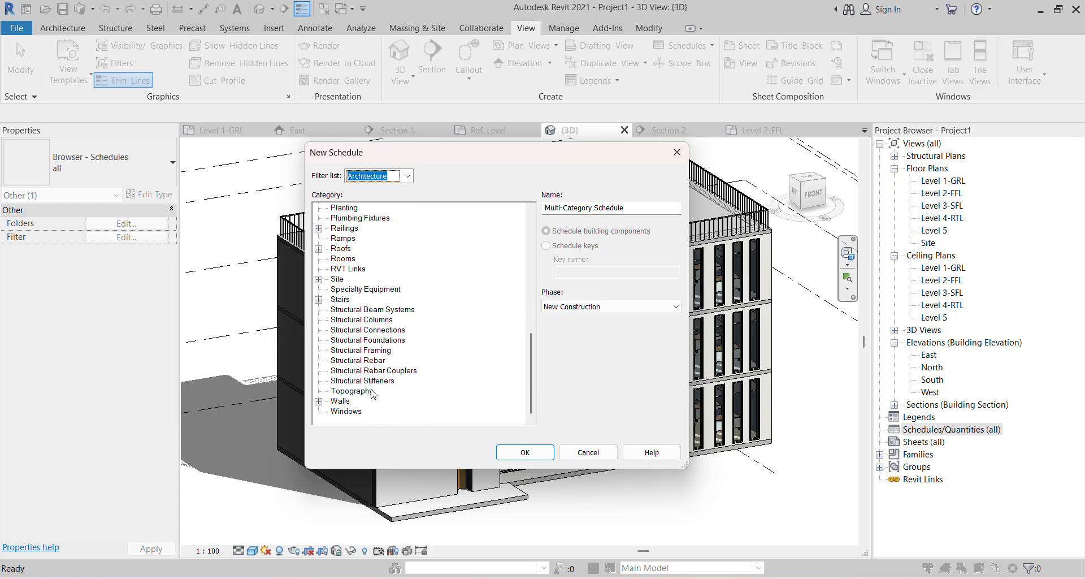
{"action": "left_click", "coordinate": [347, 402]}
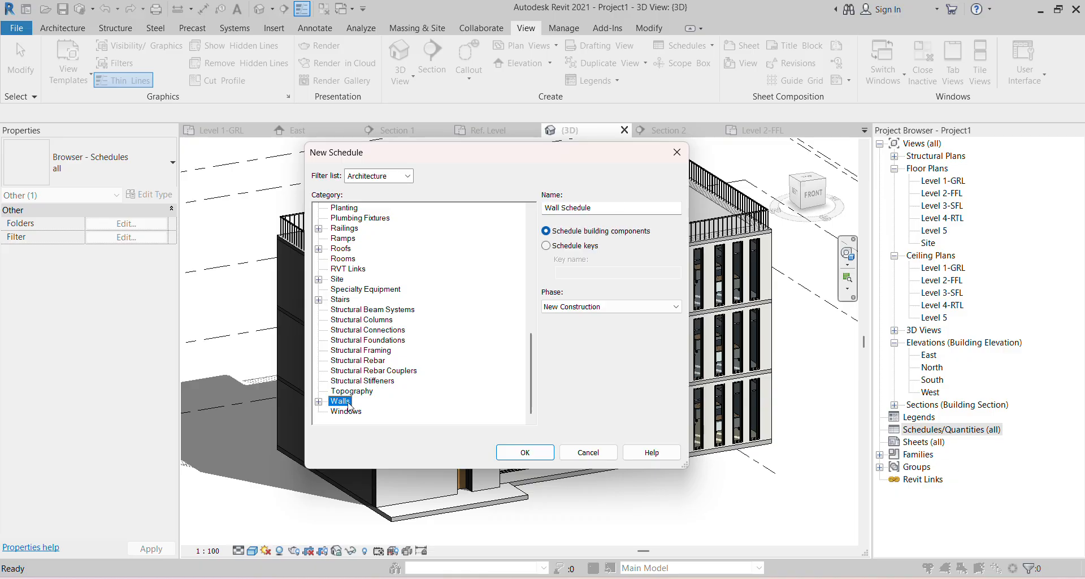
{"action": "left_click", "coordinate": [551, 453]}
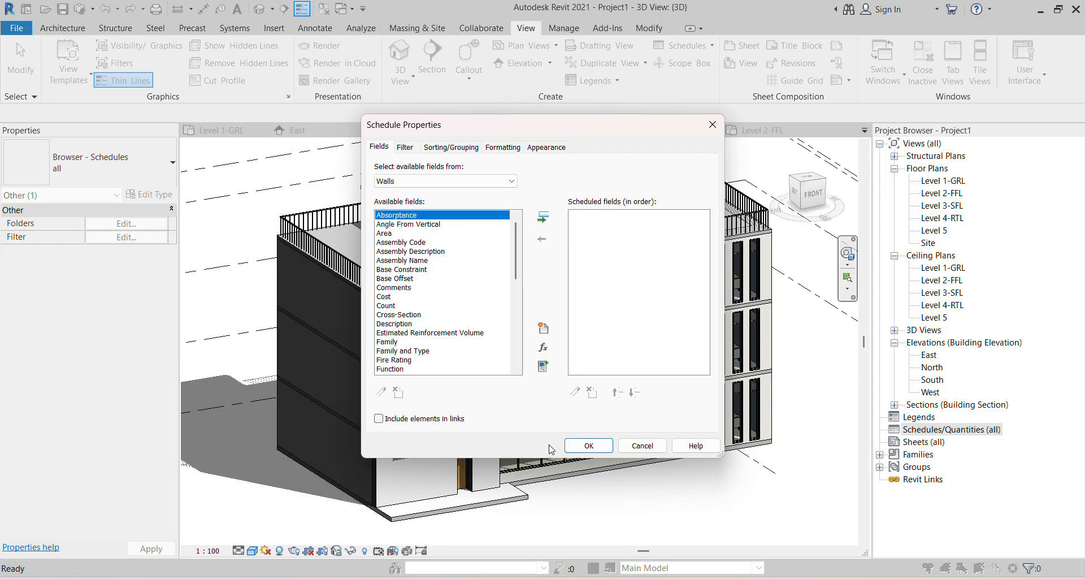
- Add Family and Type, then Length, to the Wall Schedule's scheduled fields
{"action": "left_click", "coordinate": [428, 351]}
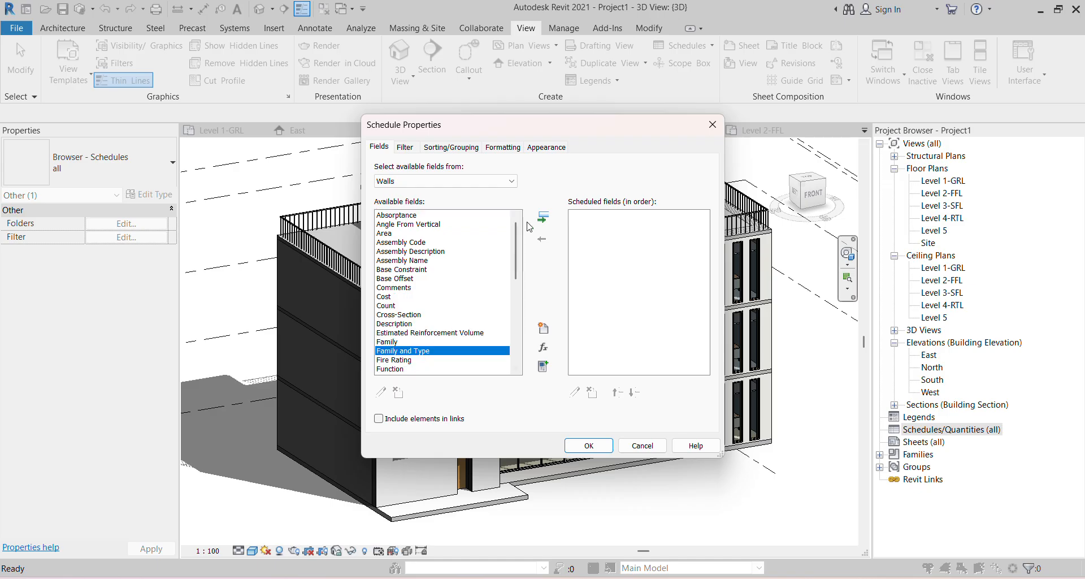
{"action": "left_click", "coordinate": [543, 217]}
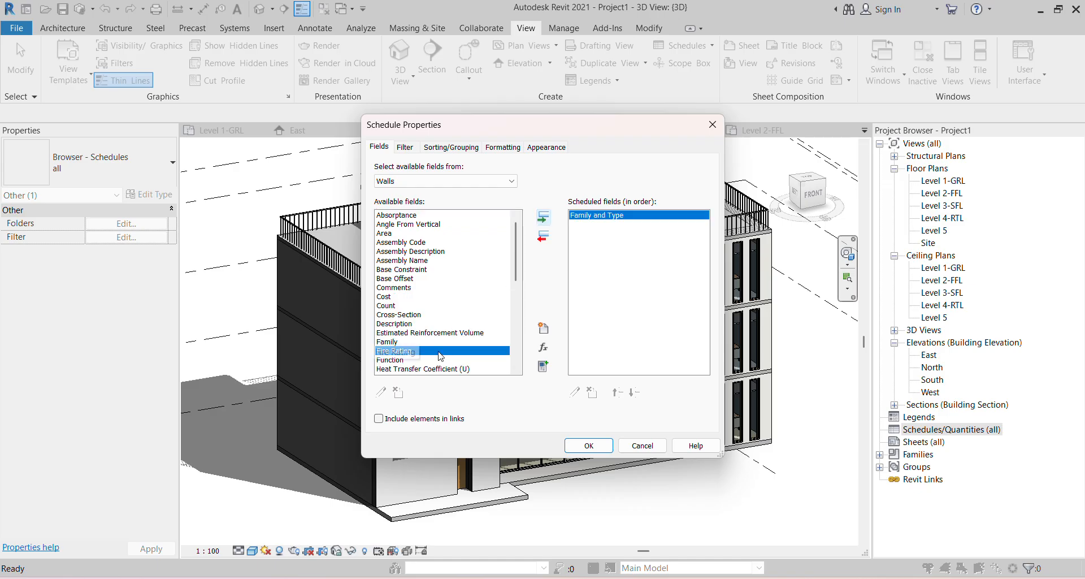
{"action": "scroll", "coordinate": [432, 343], "scroll_direction": "down", "scroll_amount": 2}
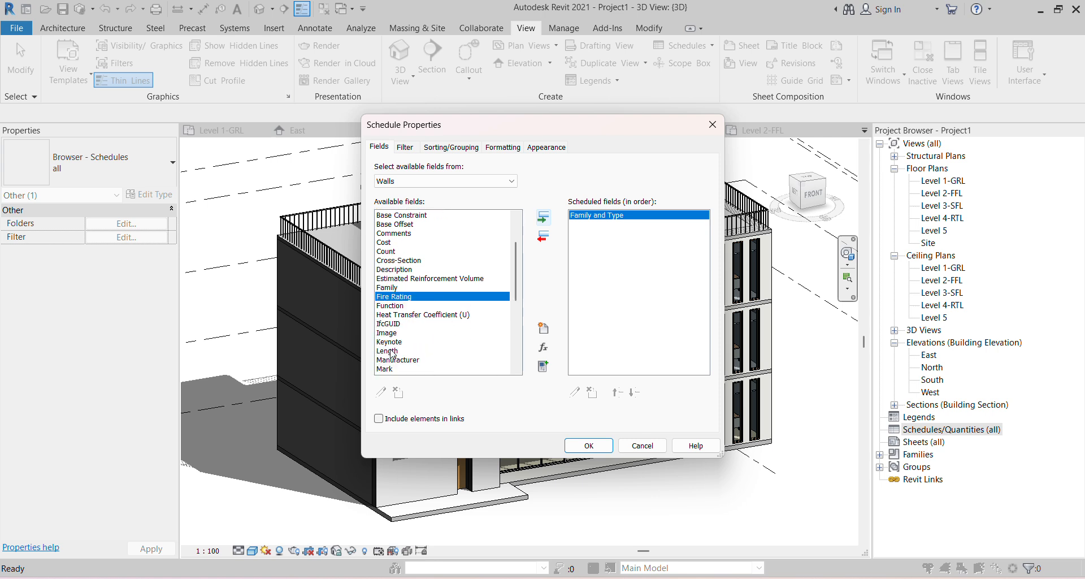
{"action": "left_click", "coordinate": [394, 351]}
{"action": "left_click", "coordinate": [543, 217]}
{"action": "scroll", "coordinate": [394, 355], "scroll_direction": "down", "scroll_amount": 1}
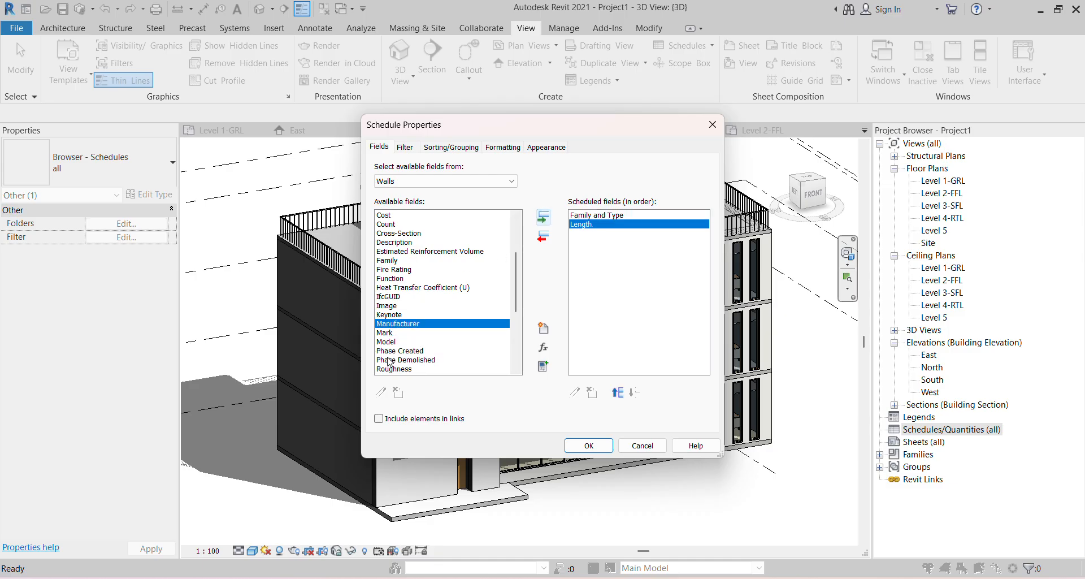
{"action": "left_click", "coordinate": [563, 21]}
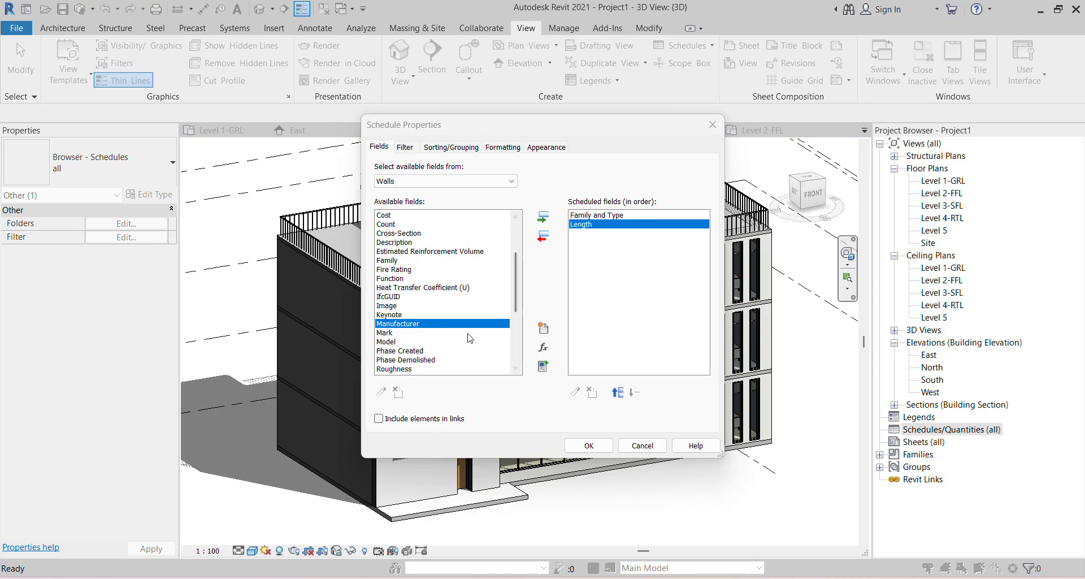
- Add Width and Area to the Wall Schedule's scheduled fields
{"action": "scroll", "coordinate": [391, 353], "scroll_direction": "down", "scroll_amount": 1}
{"action": "scroll", "coordinate": [391, 353], "scroll_direction": "down", "scroll_amount": 4}
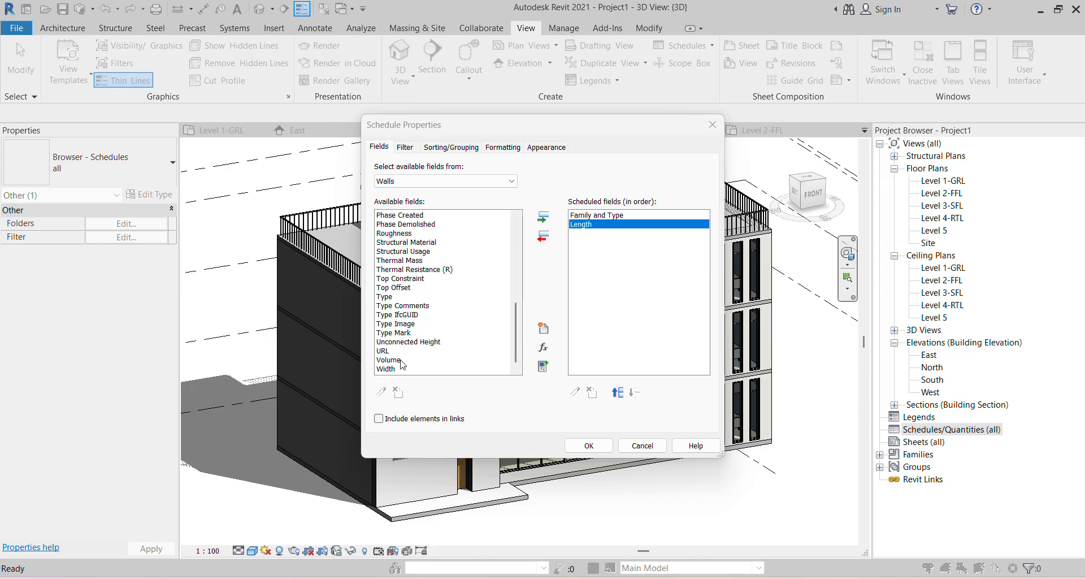
{"action": "left_click", "coordinate": [390, 369]}
{"action": "left_click", "coordinate": [543, 216]}
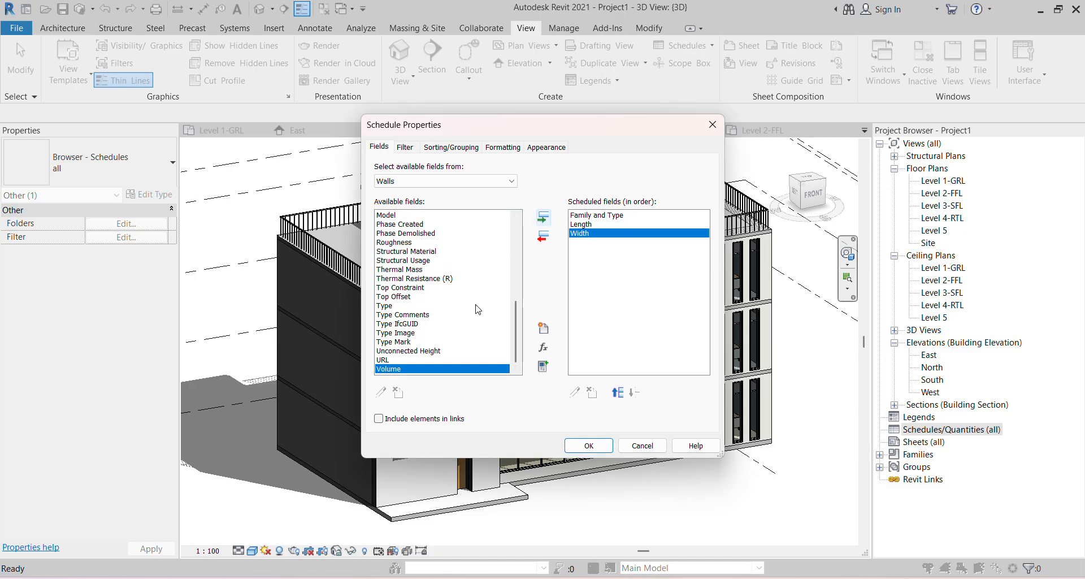
{"action": "scroll", "coordinate": [403, 349], "scroll_direction": "up", "scroll_amount": 4}
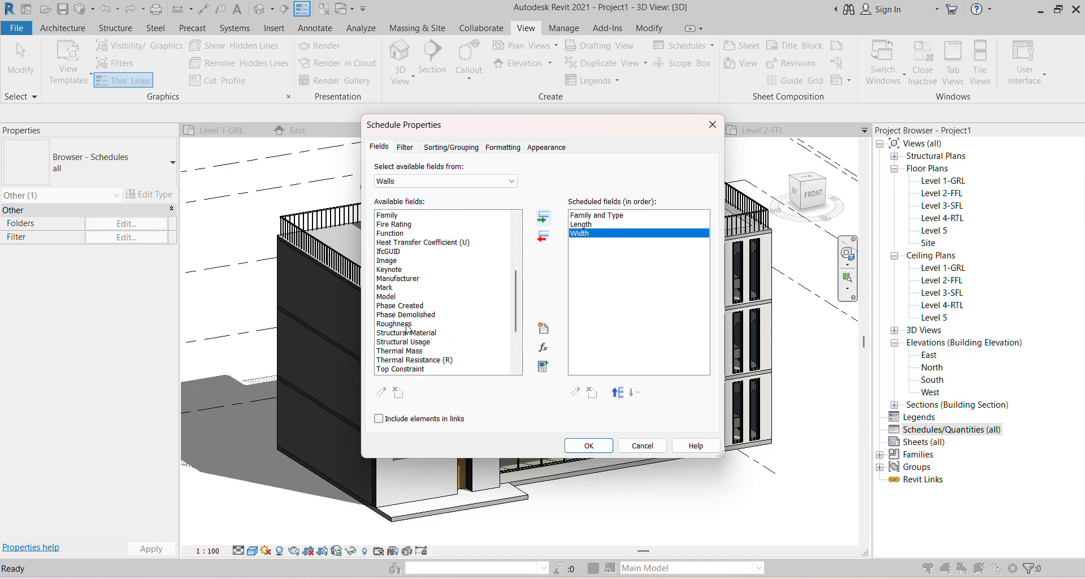
{"action": "scroll", "coordinate": [400, 292], "scroll_direction": "up", "scroll_amount": 1}
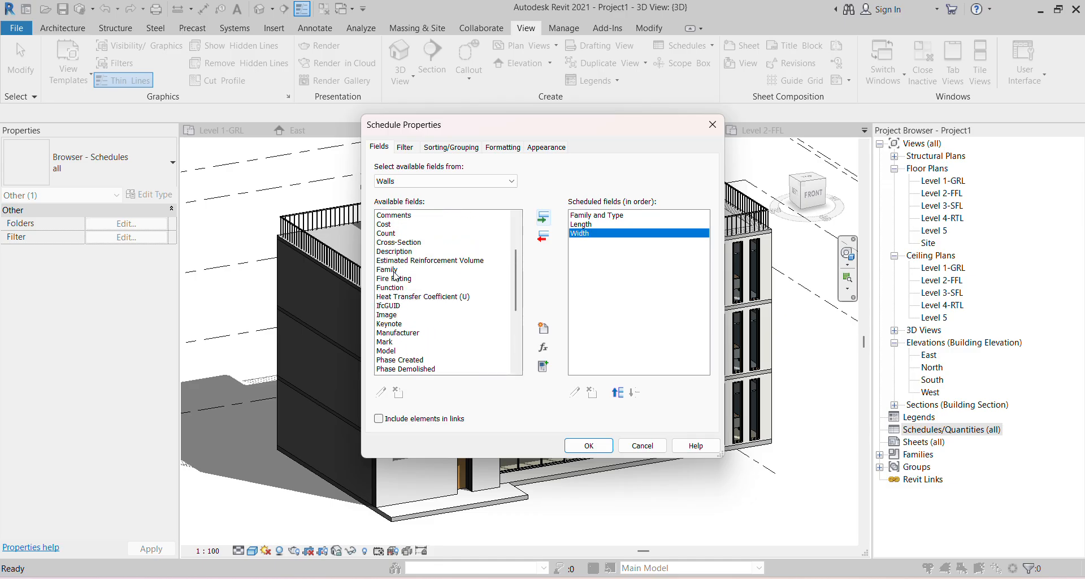
{"action": "scroll", "coordinate": [396, 277], "scroll_direction": "up", "scroll_amount": 3}
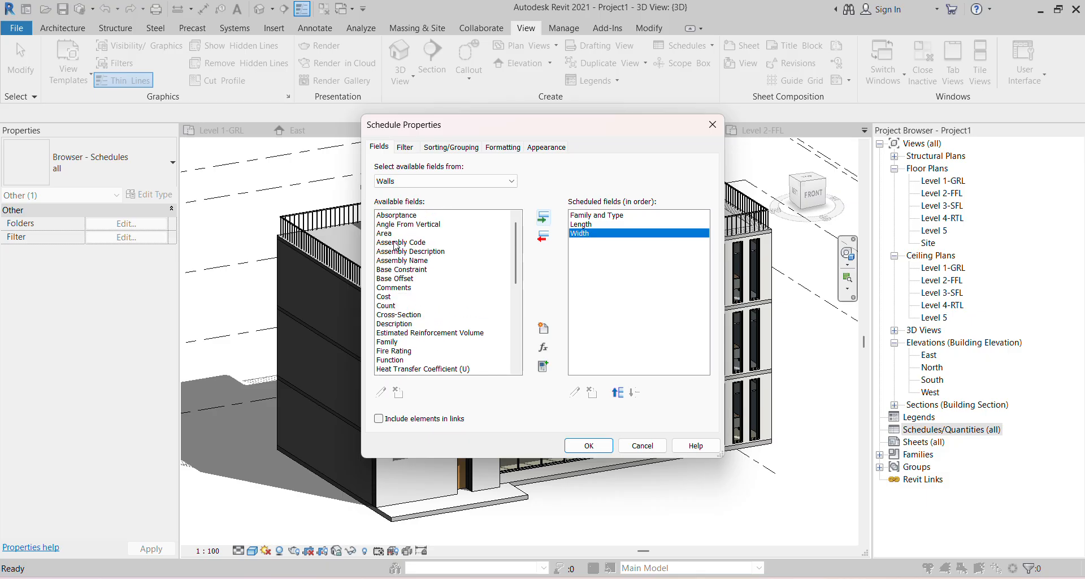
{"action": "left_click", "coordinate": [394, 233]}
{"action": "left_click", "coordinate": [543, 217]}
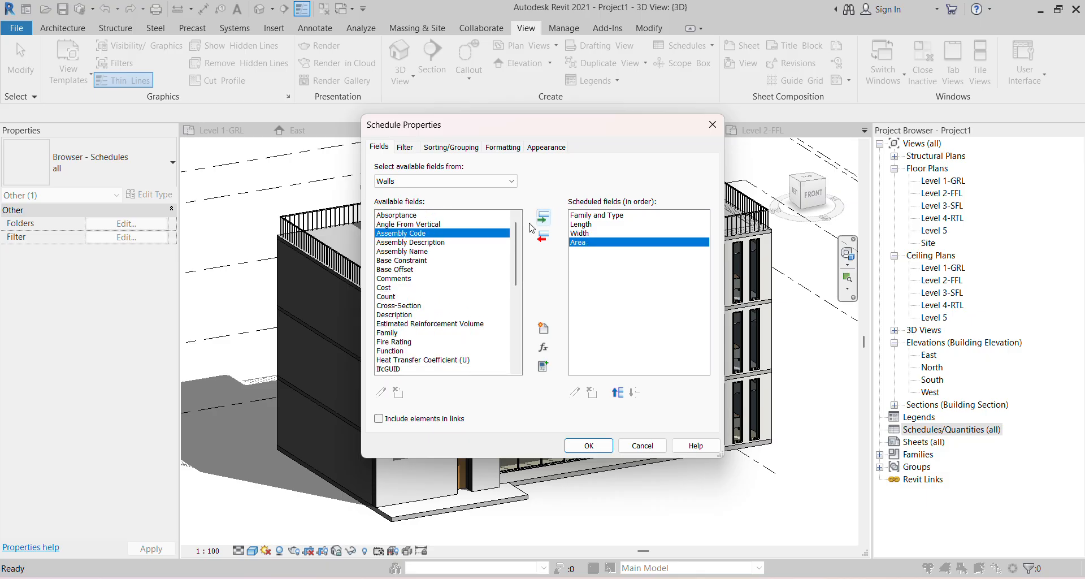
- Add Function, move it up to follow Family and Type, and build the schedule
{"action": "scroll", "coordinate": [424, 335], "scroll_direction": "down", "scroll_amount": 5}
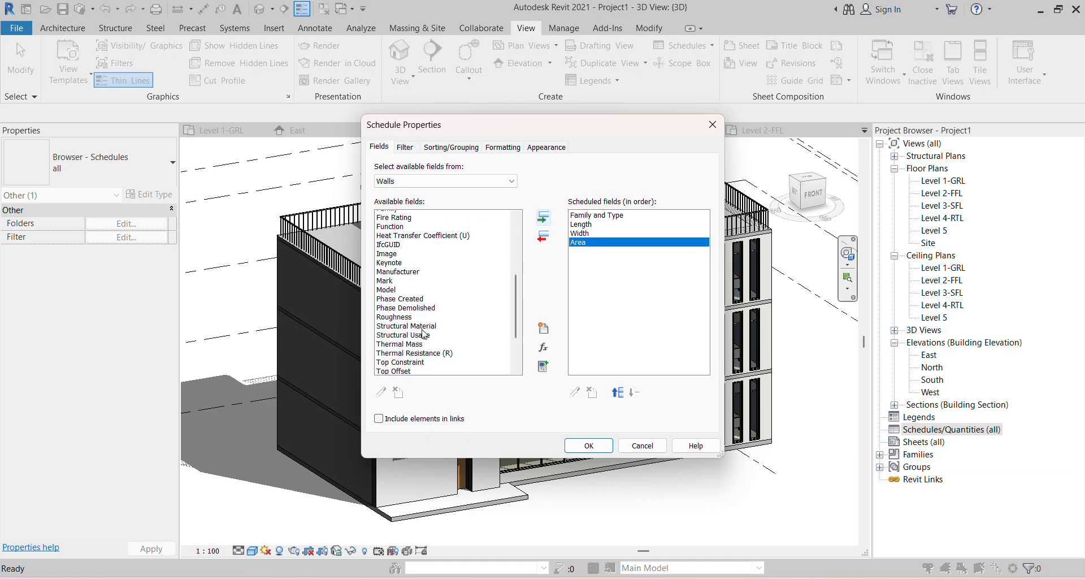
{"action": "scroll", "coordinate": [423, 334], "scroll_direction": "down", "scroll_amount": 3}
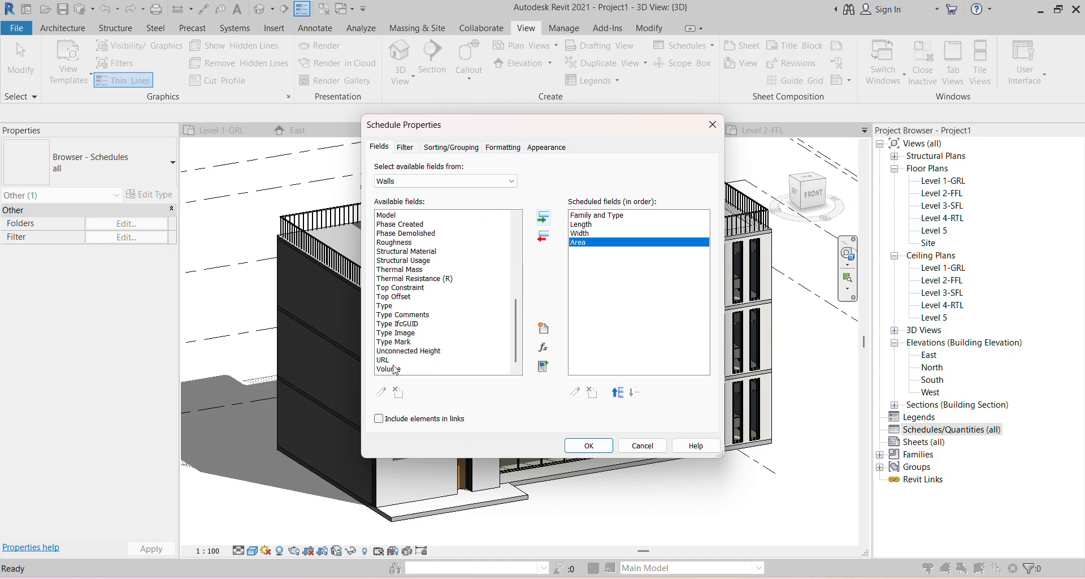
{"action": "scroll", "coordinate": [404, 319], "scroll_direction": "up", "scroll_amount": 4}
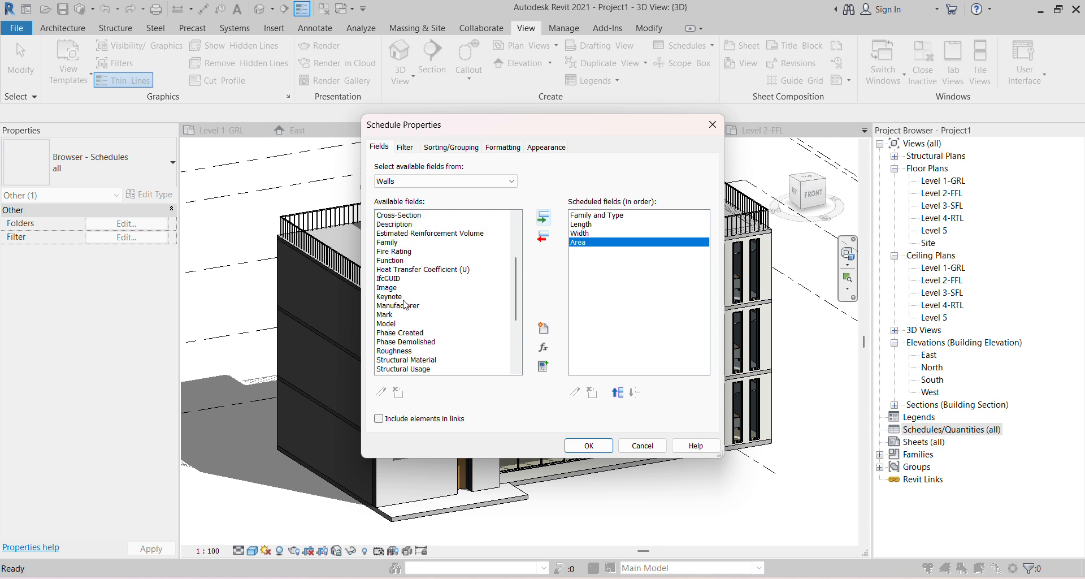
{"action": "scroll", "coordinate": [401, 275], "scroll_direction": "up", "scroll_amount": 5}
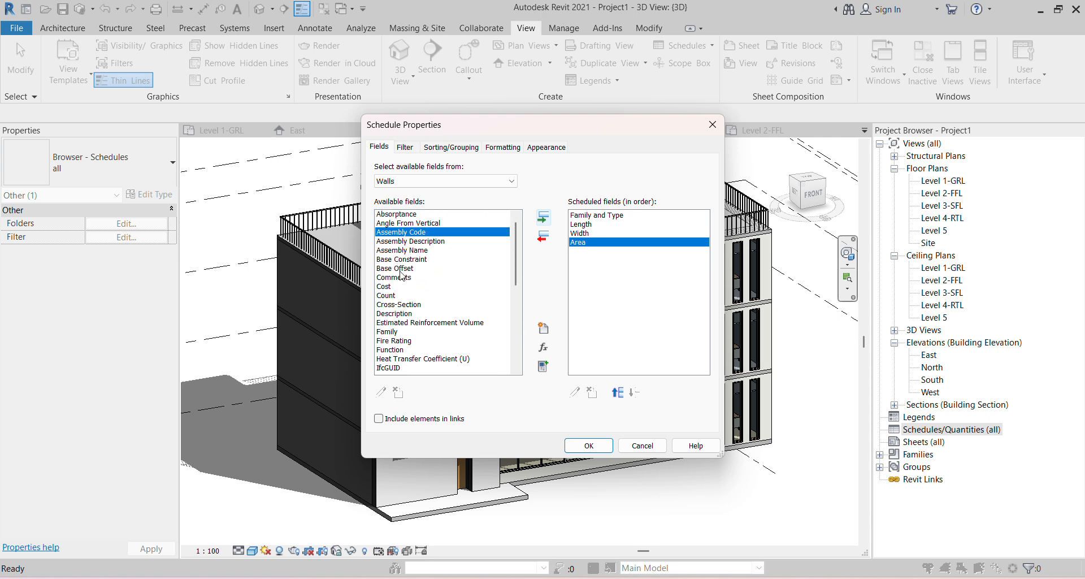
{"action": "left_click", "coordinate": [401, 351]}
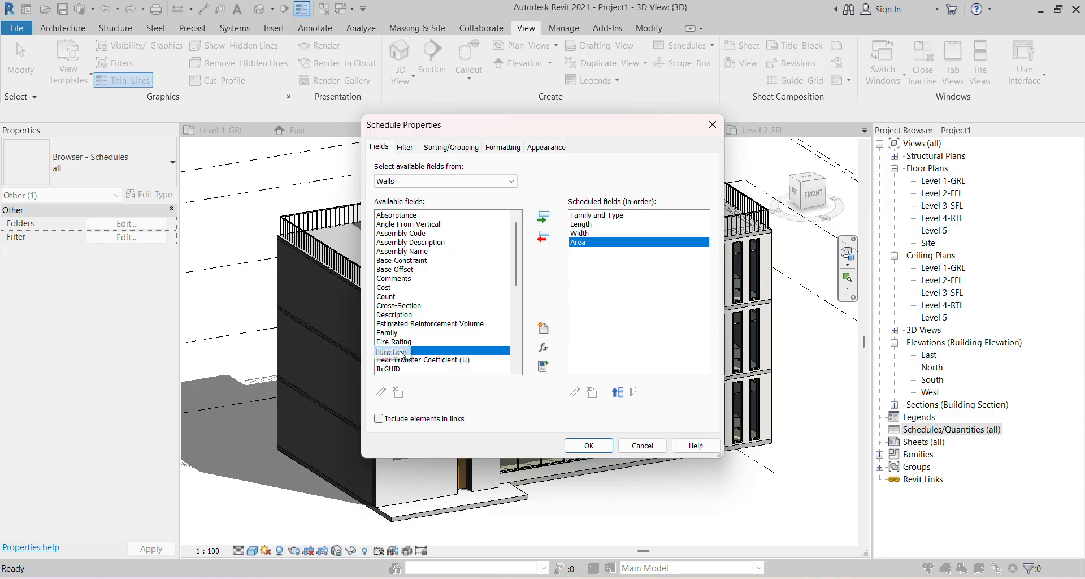
{"action": "left_click", "coordinate": [543, 217]}
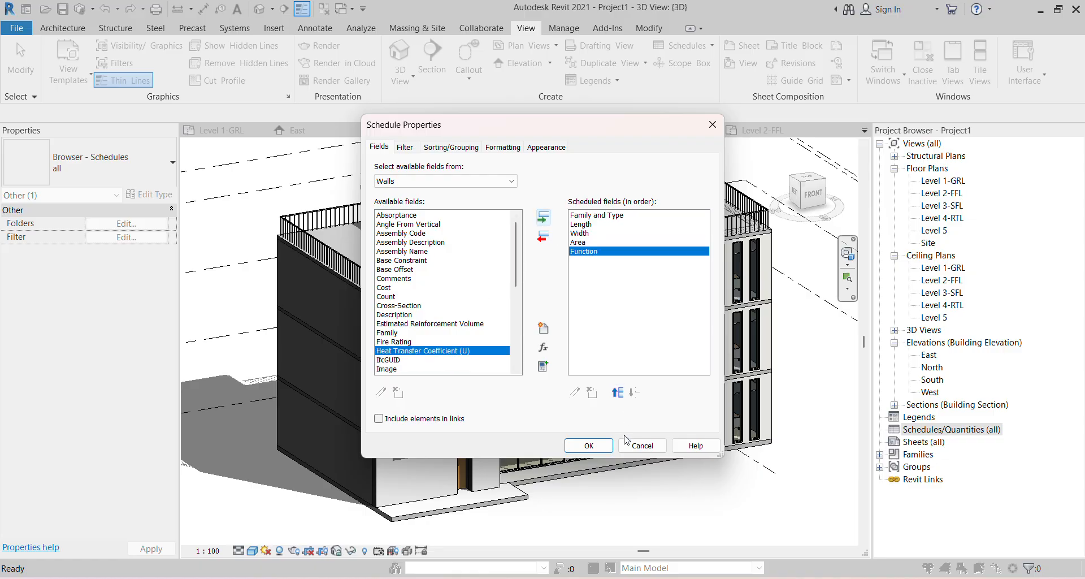
{"action": "left_click", "coordinate": [617, 392]}
{"action": "left_click", "coordinate": [617, 392]}
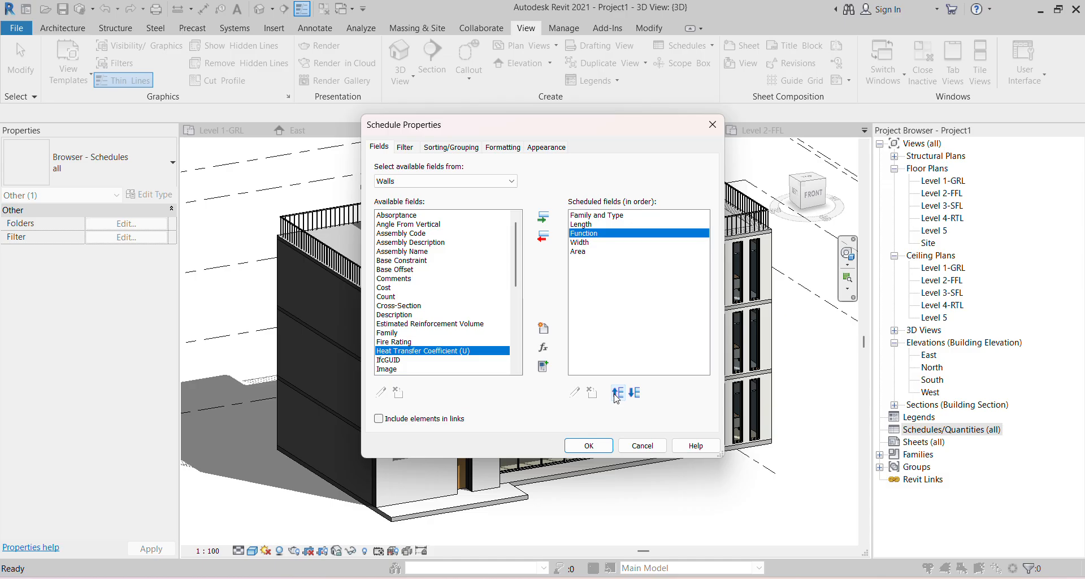
{"action": "left_click", "coordinate": [617, 394]}
{"action": "left_click", "coordinate": [603, 451]}
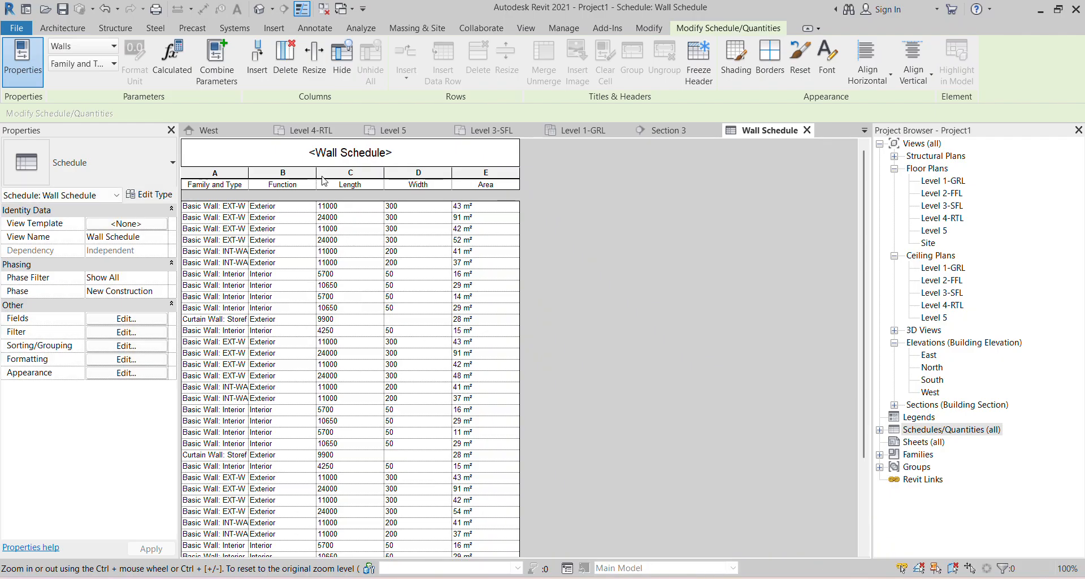
- Widen the Family and Type and Function columns, then narrow Function back to a moderate width
{"action": "left_click_drag", "start_coordinate": [317, 179], "coordinate": [495, 178]}
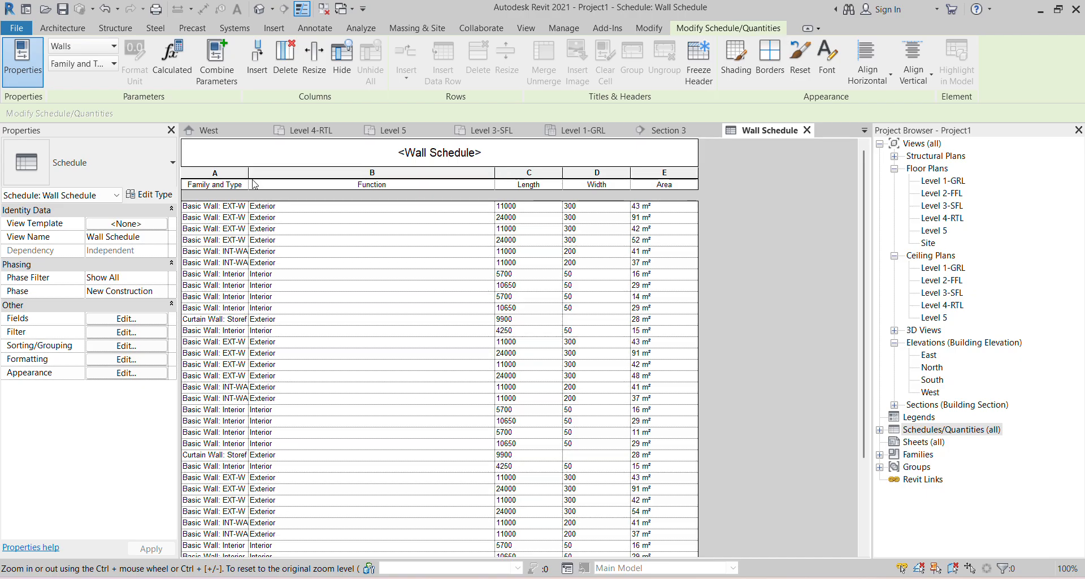
{"action": "left_click_drag", "start_coordinate": [249, 181], "coordinate": [374, 180]}
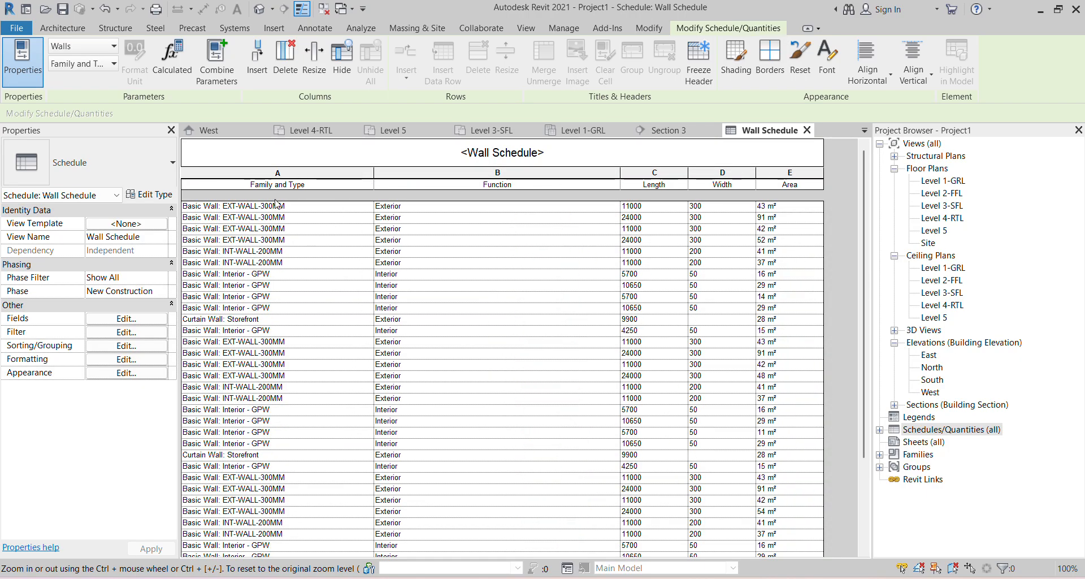
{"action": "scroll", "coordinate": [274, 404], "scroll_direction": "down", "scroll_amount": 5}
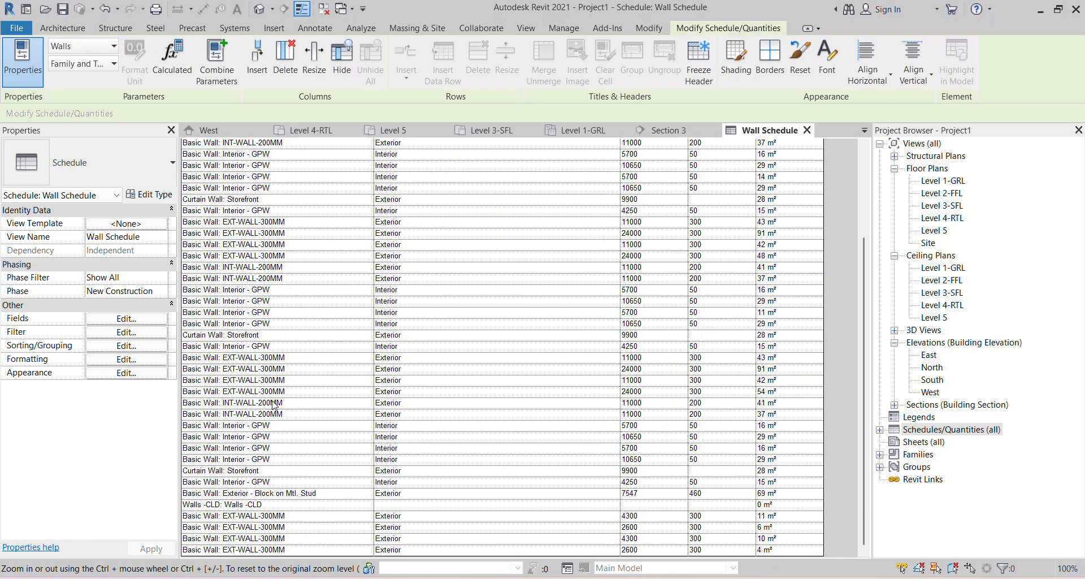
{"action": "scroll", "coordinate": [463, 473], "scroll_direction": "up", "scroll_amount": 5}
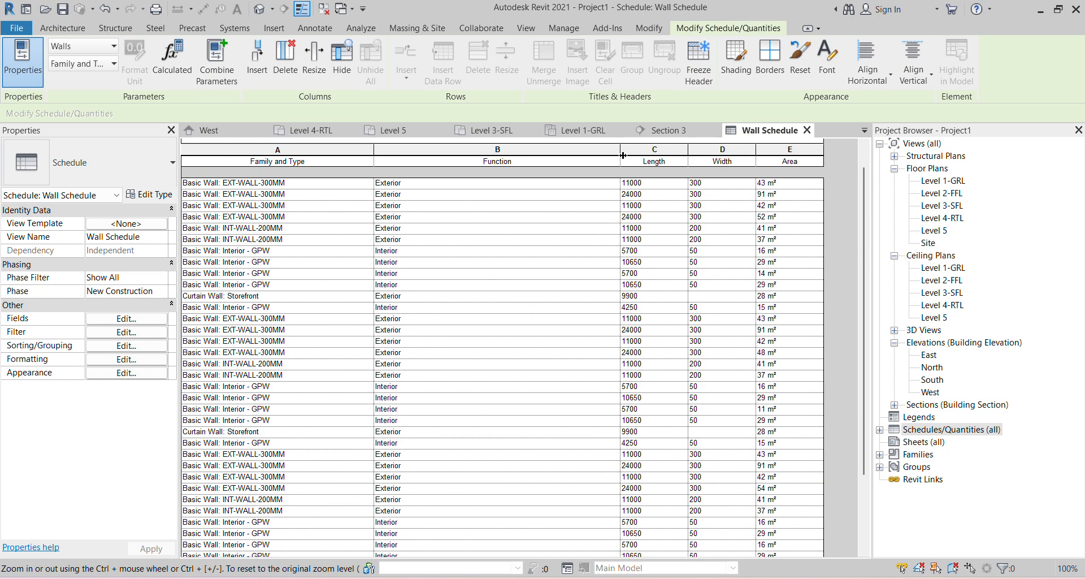
{"action": "left_click_drag", "start_coordinate": [620, 149], "coordinate": [508, 153]}
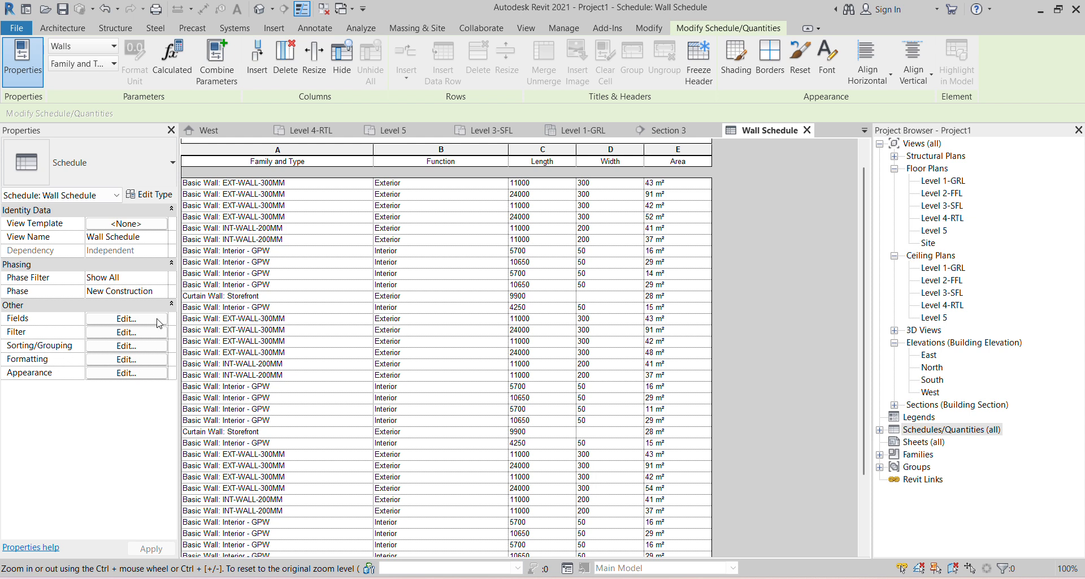
- Sort the Wall Schedule by Family and Type with a header row for each type
{"action": "left_click", "coordinate": [126, 346]}
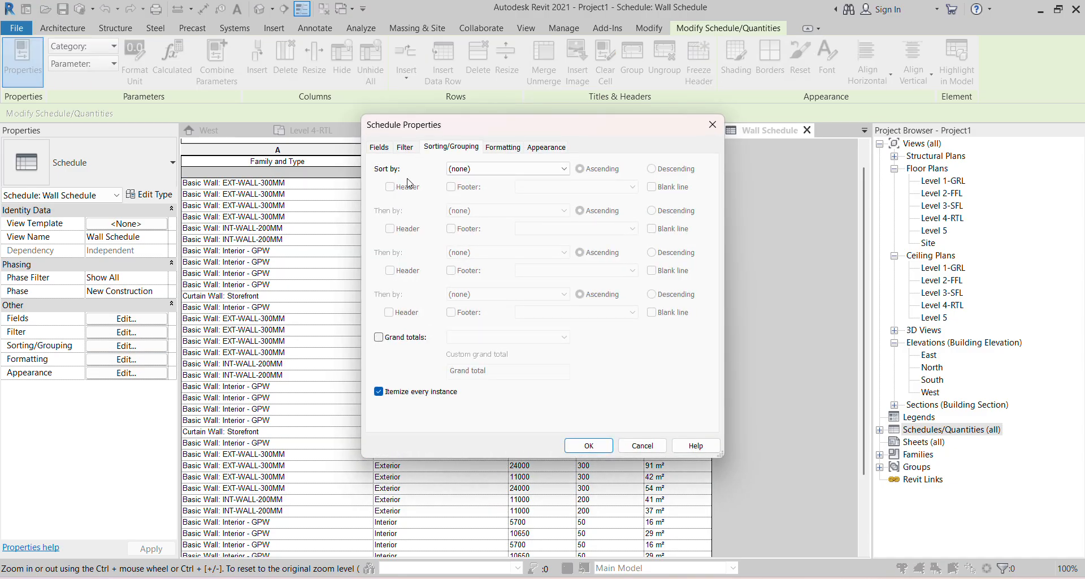
{"action": "left_click", "coordinate": [483, 168]}
{"action": "left_click", "coordinate": [474, 190]}
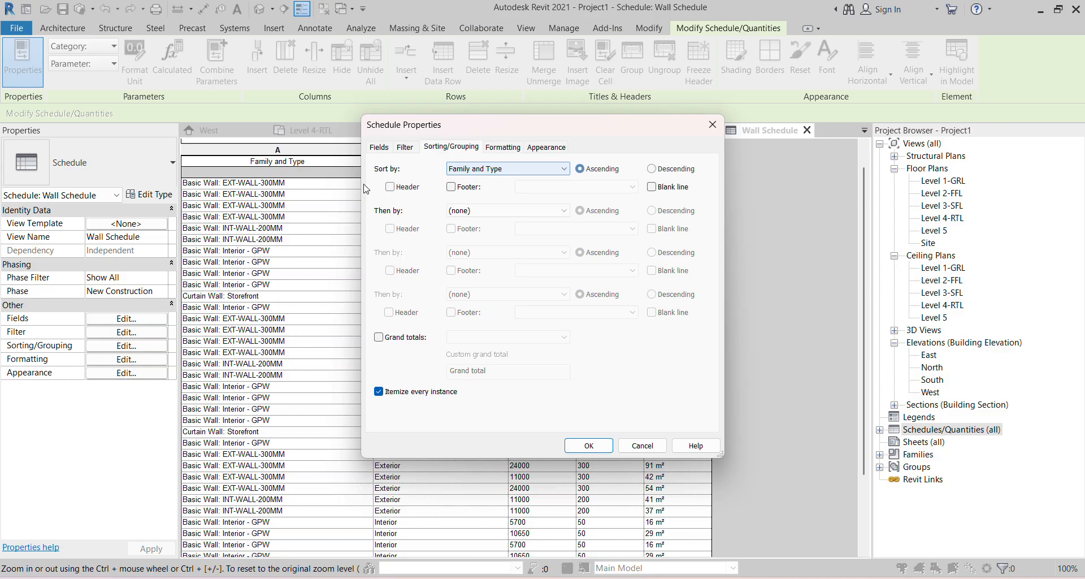
{"action": "left_click", "coordinate": [390, 186]}
{"action": "left_click", "coordinate": [572, 445]}
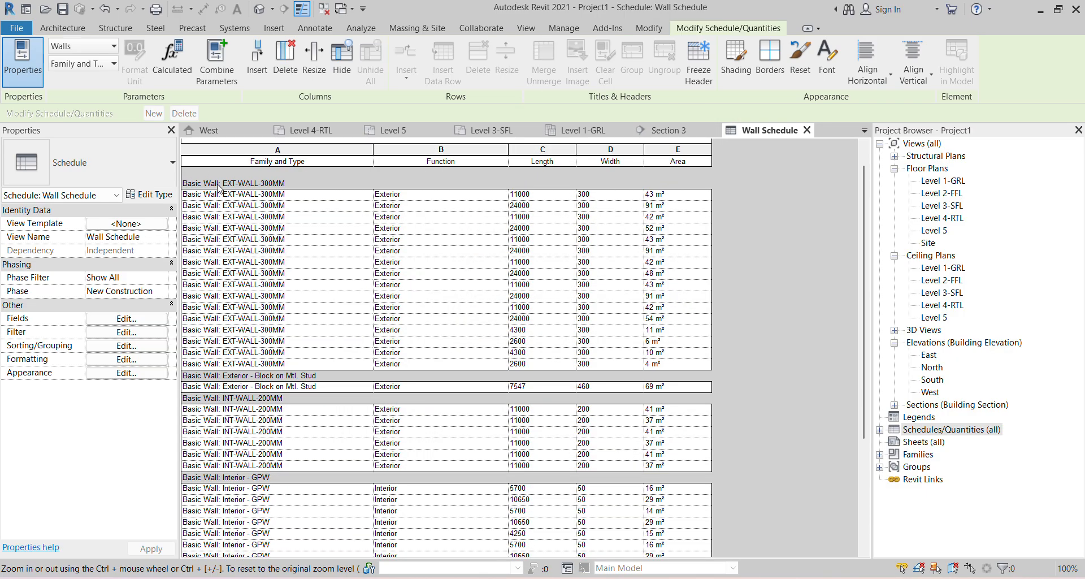
- Review the grouped wall rows and nudge a column border slightly
{"action": "scroll", "coordinate": [248, 390], "scroll_direction": "down", "scroll_amount": 2}
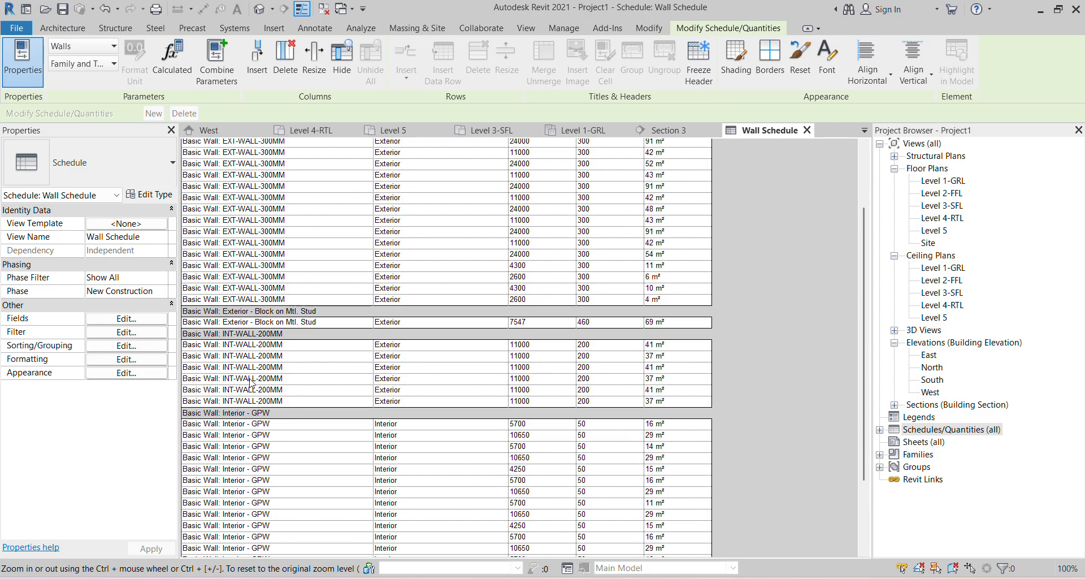
{"action": "scroll", "coordinate": [232, 347], "scroll_direction": "down", "scroll_amount": 1}
{"action": "scroll", "coordinate": [266, 404], "scroll_direction": "down", "scroll_amount": 2}
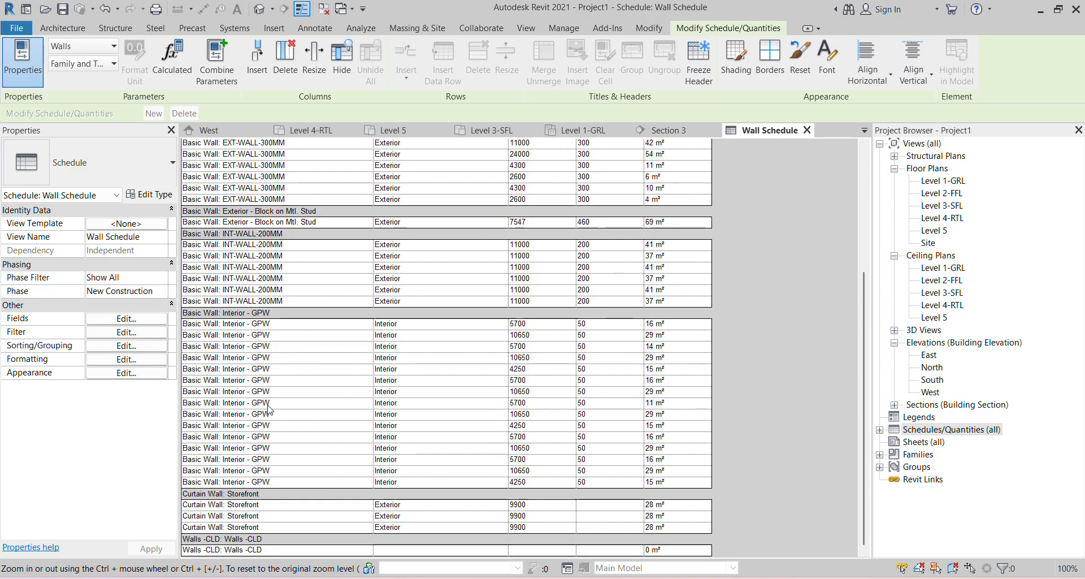
{"action": "scroll", "coordinate": [357, 412], "scroll_direction": "up", "scroll_amount": 5}
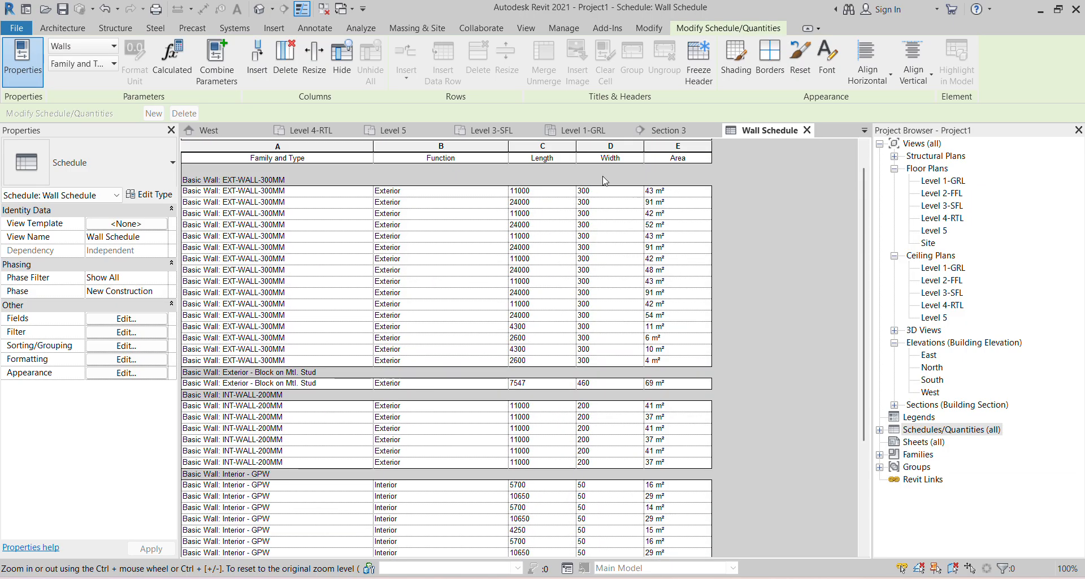
{"action": "left_click_drag", "start_coordinate": [577, 146], "coordinate": [568, 145]}
{"action": "scroll", "coordinate": [683, 300], "scroll_direction": "down", "scroll_amount": 1}
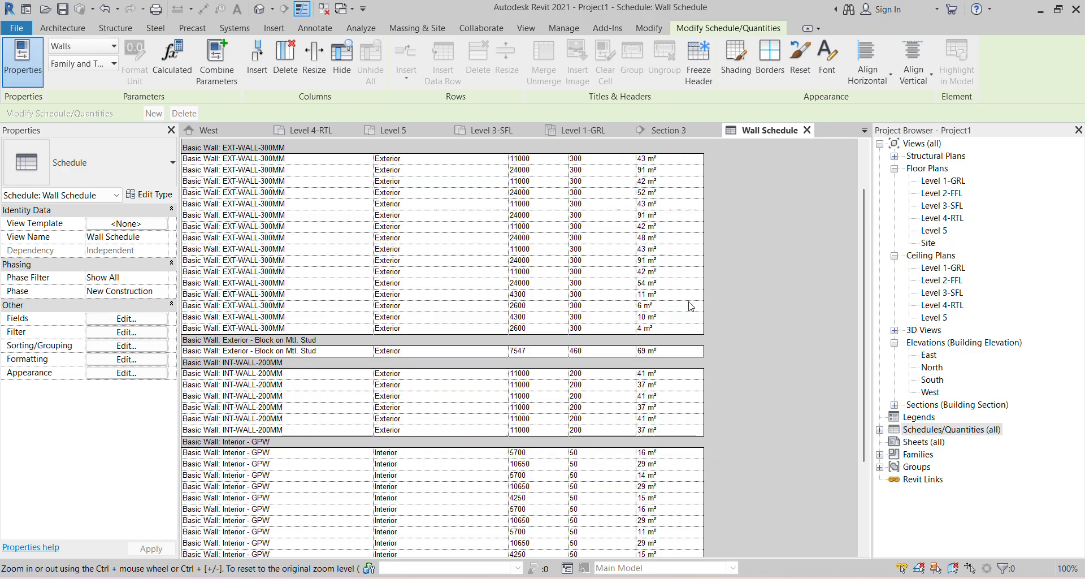
{"action": "scroll", "coordinate": [356, 328], "scroll_direction": "up", "scroll_amount": 2}
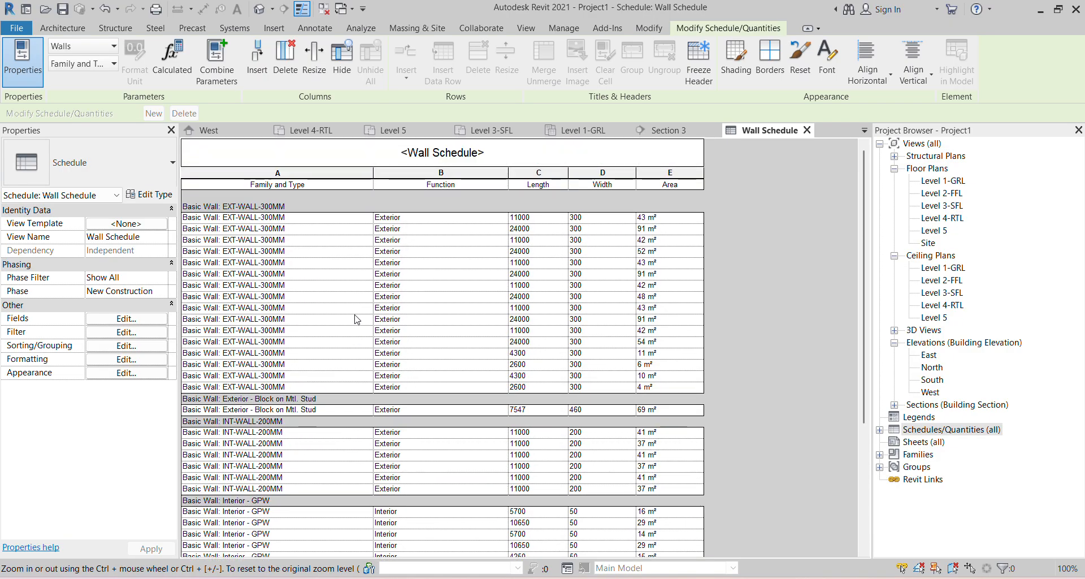
{"action": "scroll", "coordinate": [364, 299], "scroll_direction": "down", "scroll_amount": 2}
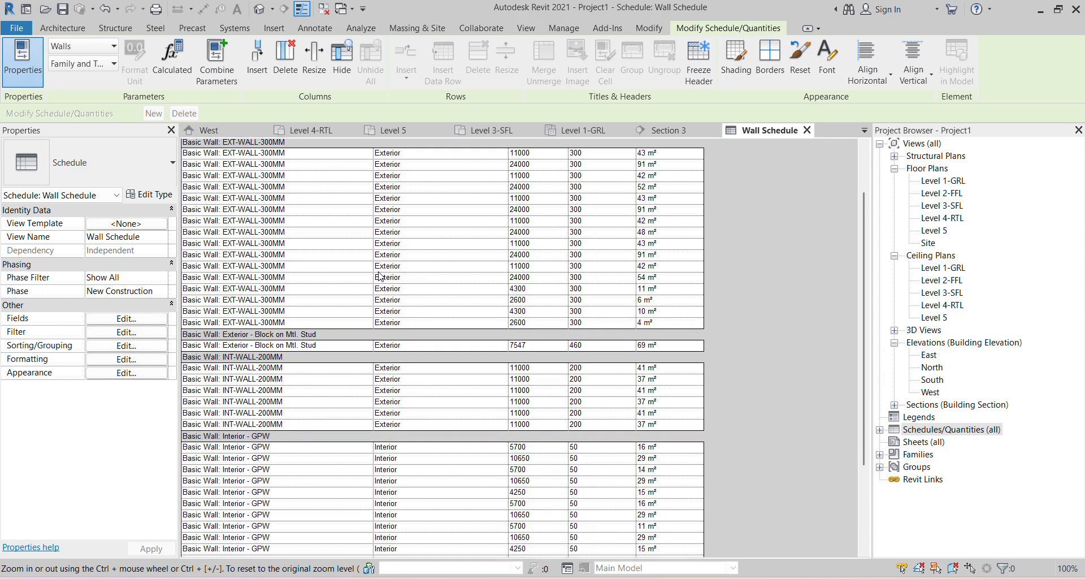
{"action": "scroll", "coordinate": [380, 277], "scroll_direction": "up", "scroll_amount": 2}
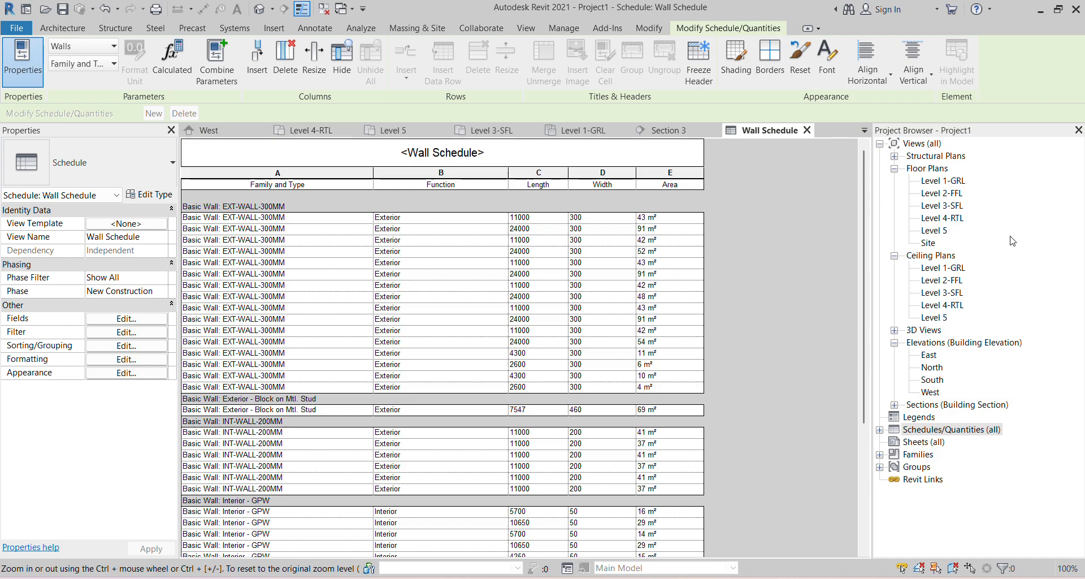
{"action": "double_click", "coordinate": [943, 180]}
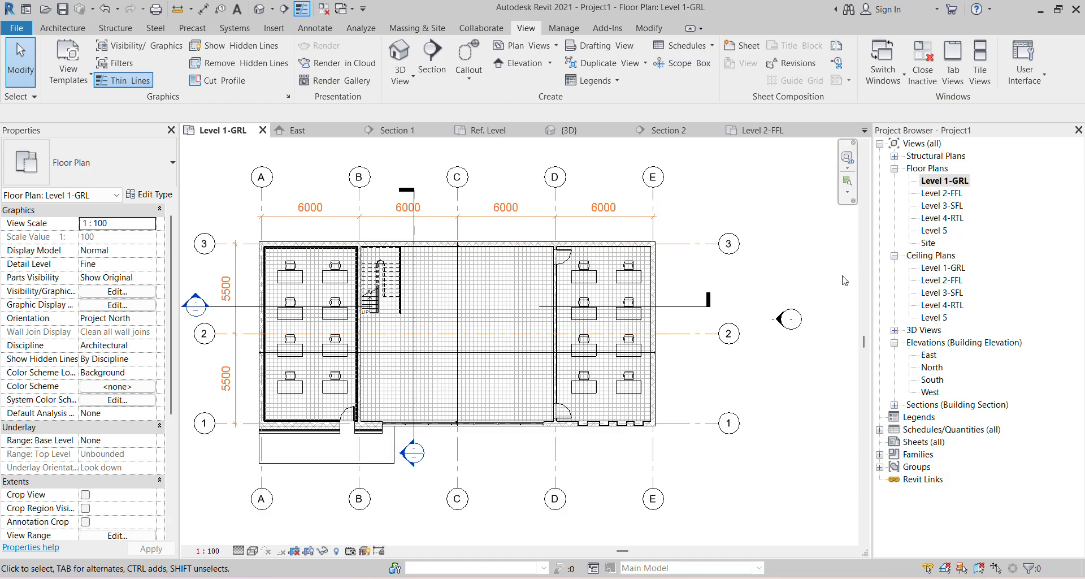
{"action": "left_click", "coordinate": [762, 130]}
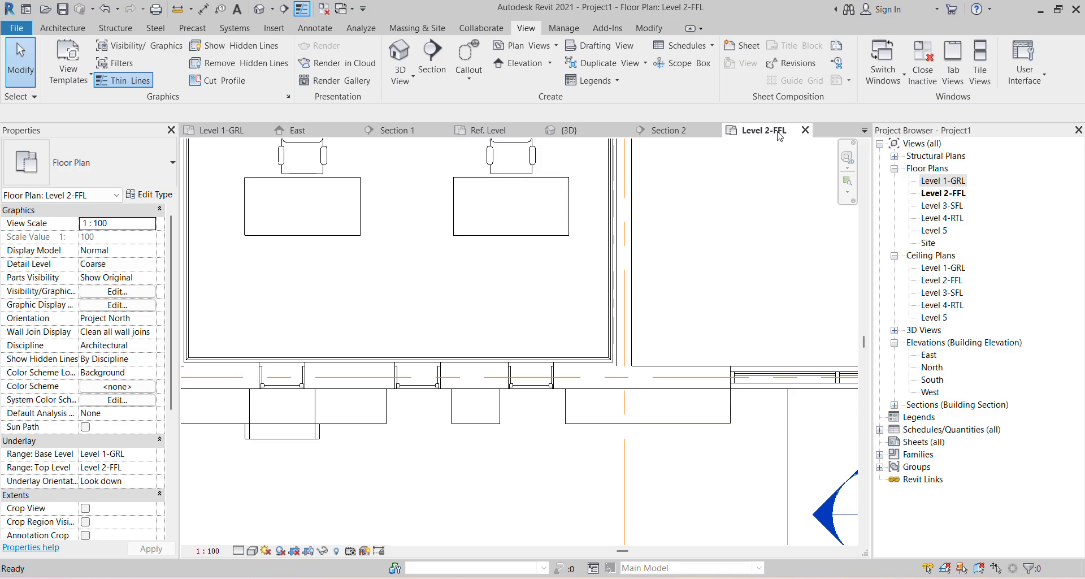
{"action": "left_click", "coordinate": [894, 404]}
{"action": "double_click", "coordinate": [939, 418]}
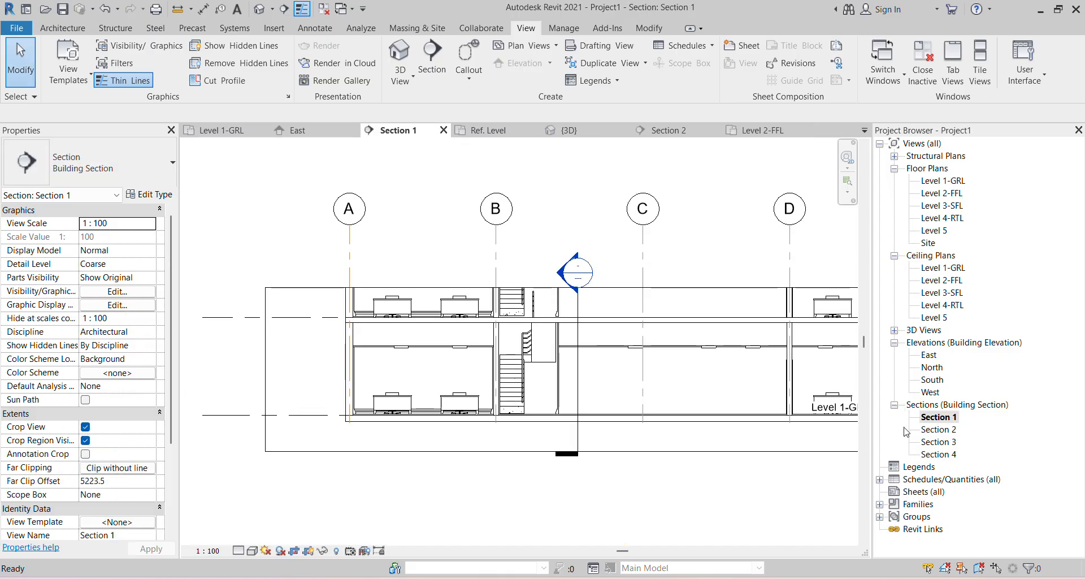
{"action": "left_click", "coordinate": [880, 479]}
{"action": "left_click", "coordinate": [933, 491]}
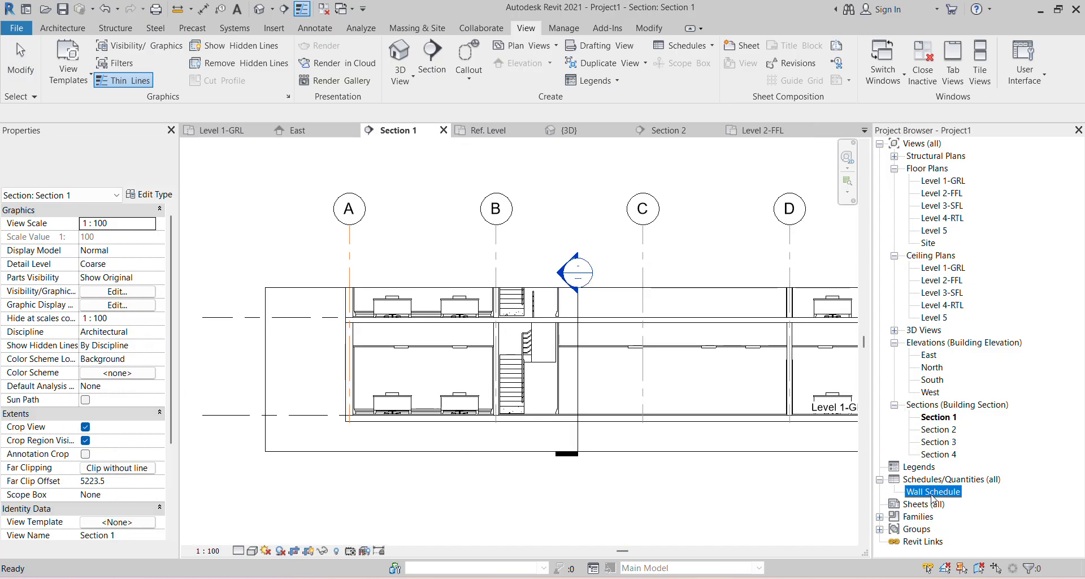
{"action": "double_click", "coordinate": [932, 493]}
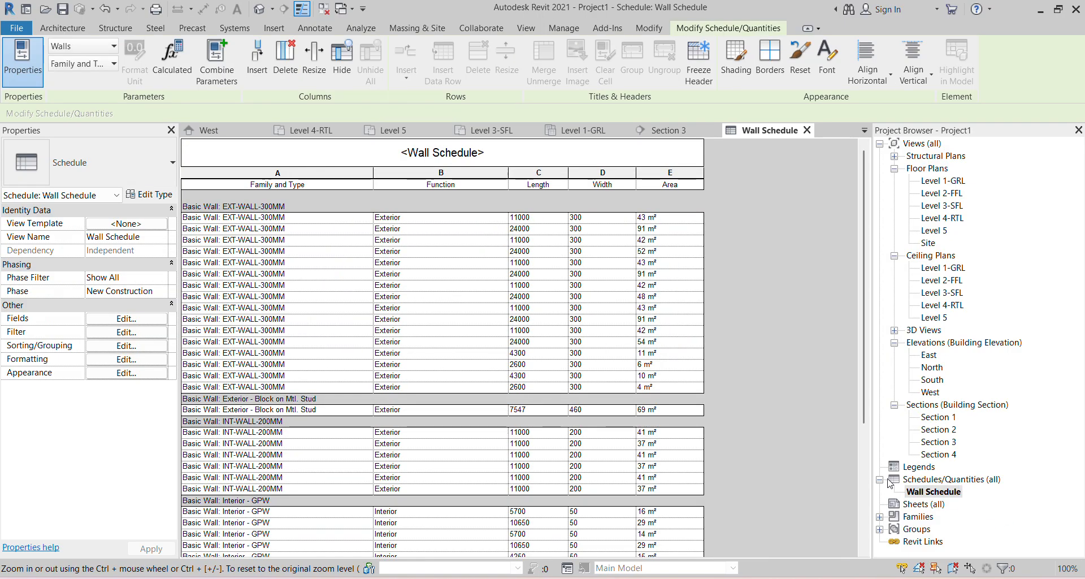
- Turn on grand totals showing title, count, and totals, giving a total of 42 walls
{"action": "left_click", "coordinate": [135, 345]}
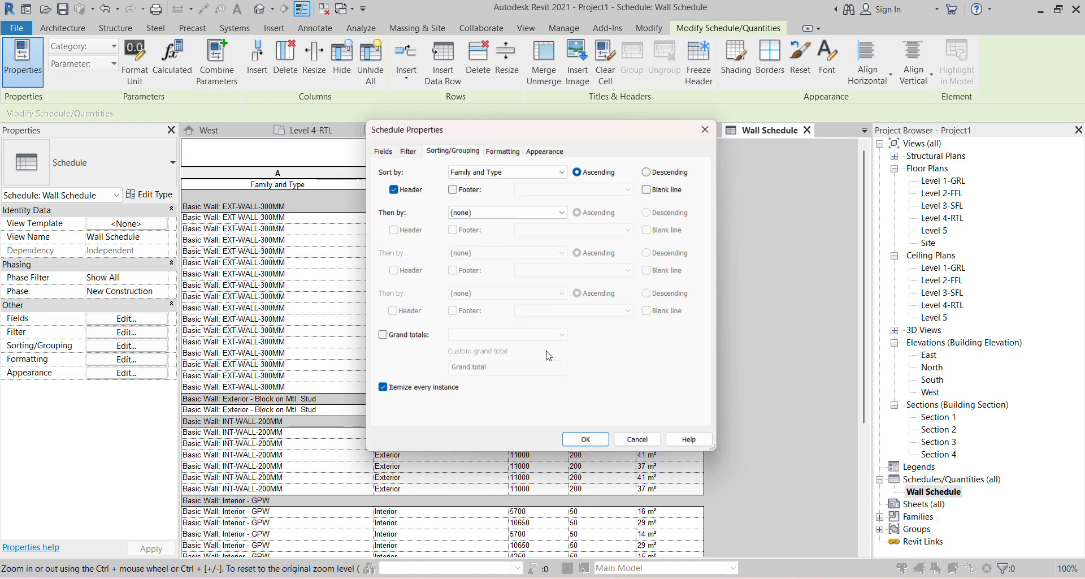
{"action": "left_click", "coordinate": [378, 336]}
{"action": "left_click", "coordinate": [511, 337]}
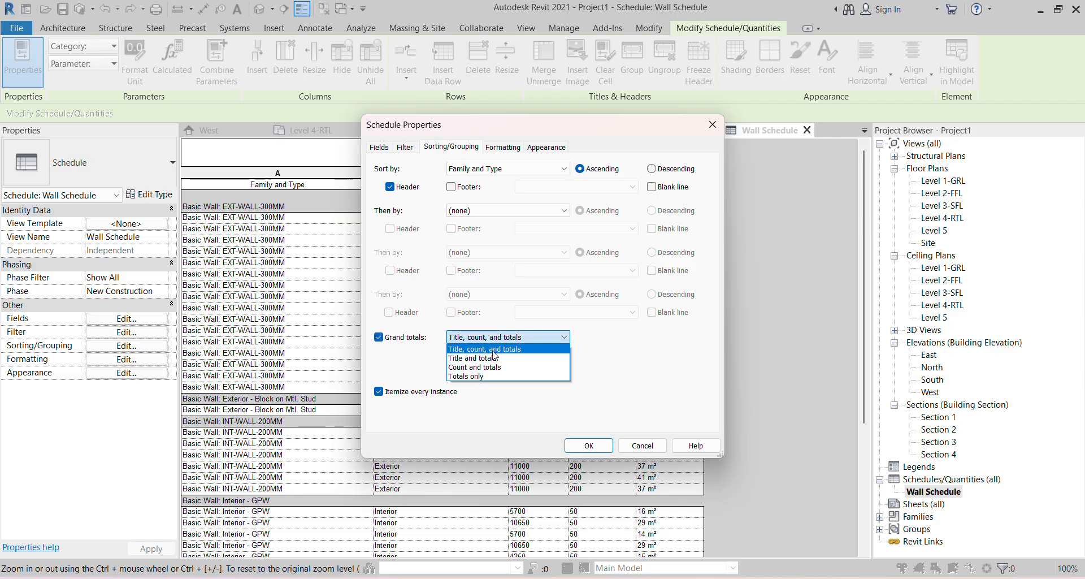
{"action": "left_click", "coordinate": [493, 349]}
{"action": "left_click", "coordinate": [589, 445]}
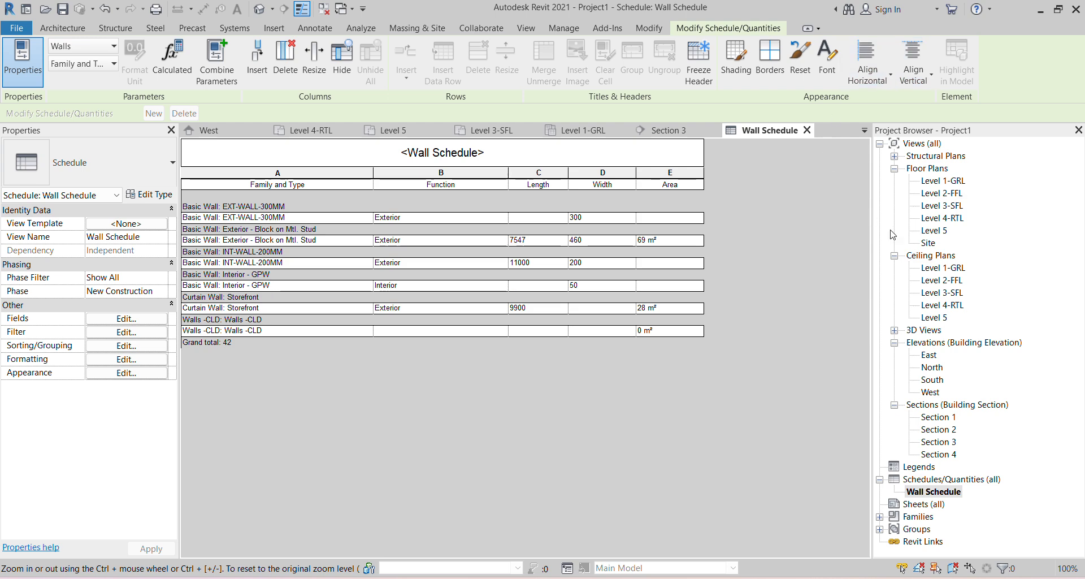
- Start a new Multi-Category Schedule from the Schedules/Quantities menu
{"action": "right_click", "coordinate": [978, 484]}
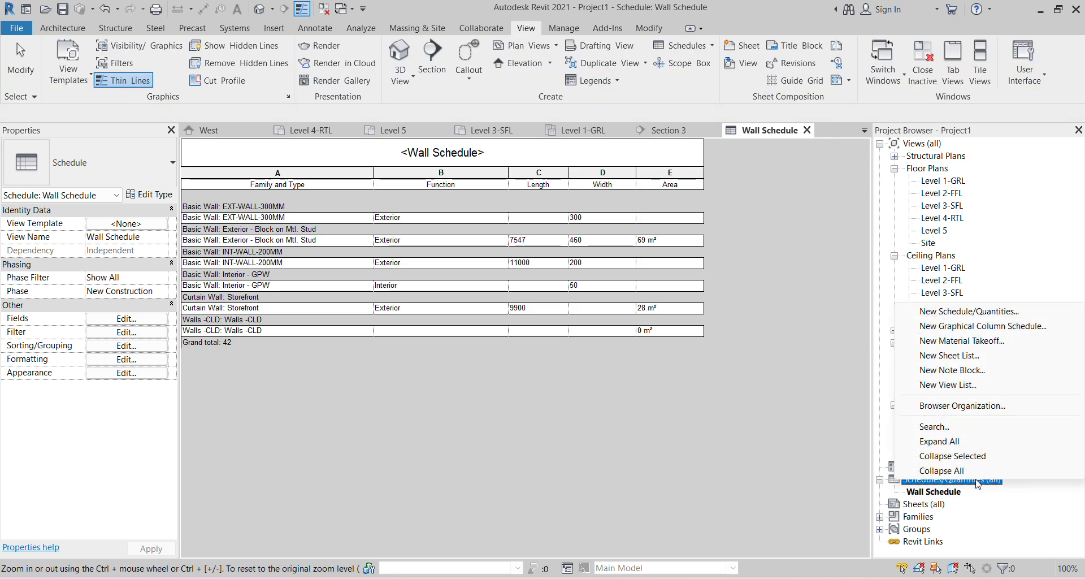
{"action": "left_click", "coordinate": [970, 311]}
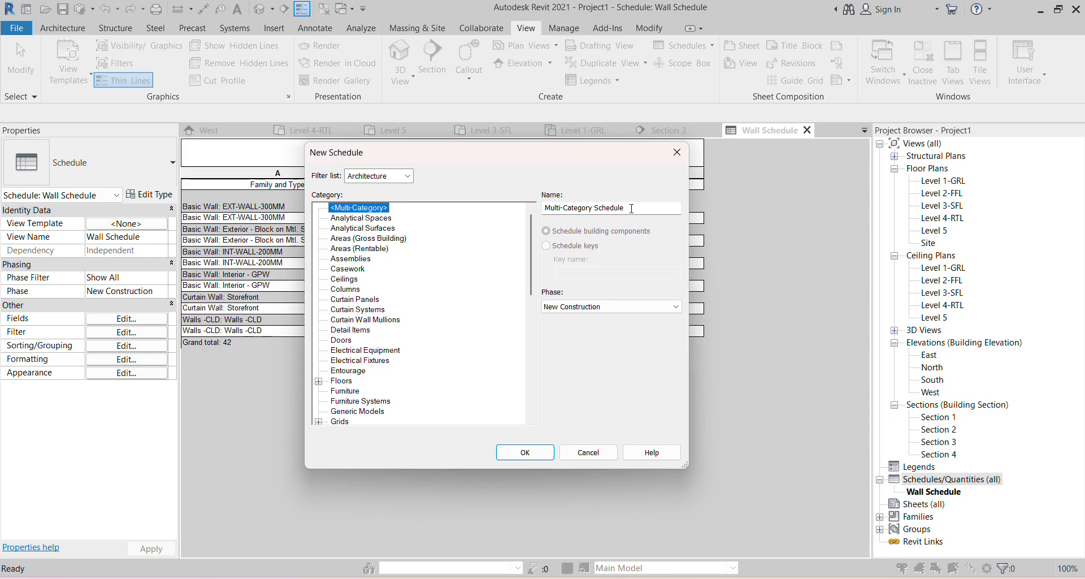
{"action": "left_click", "coordinate": [522, 452]}
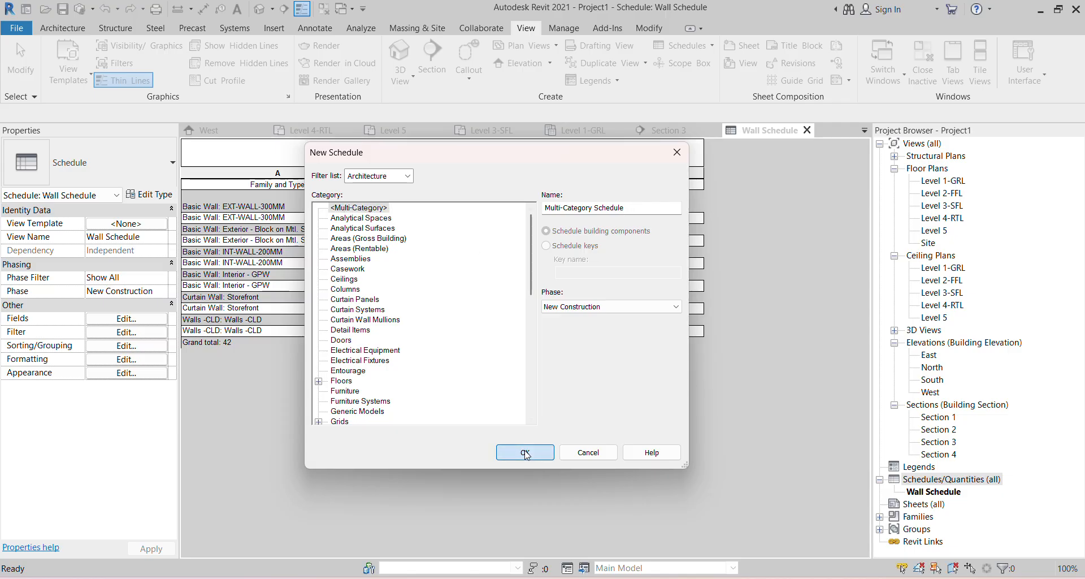
- Add Category, Family and Type, and Level as fields and finish the schedule
{"action": "left_click", "coordinate": [398, 233]}
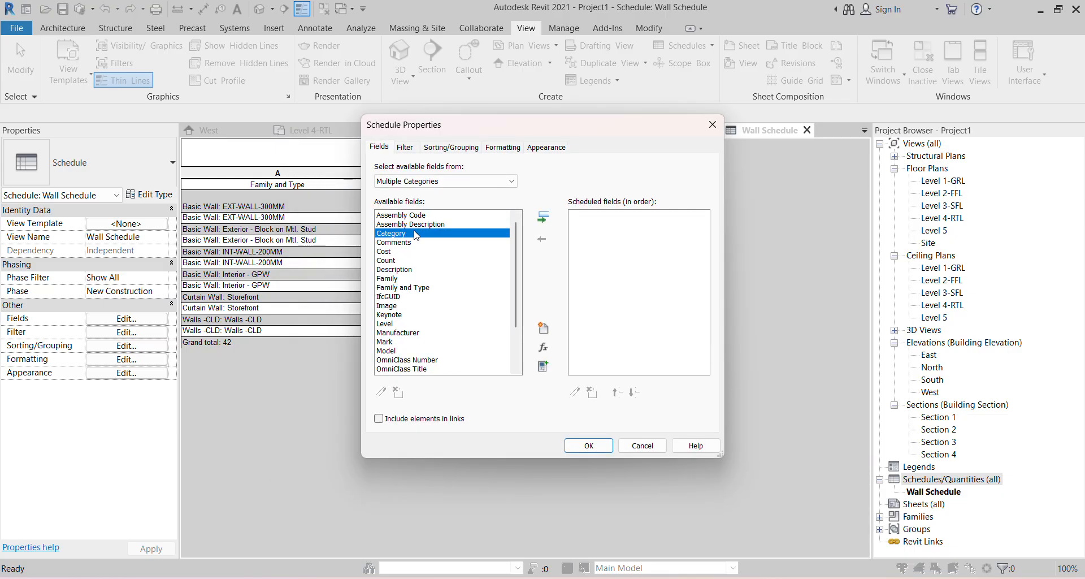
{"action": "double_click", "coordinate": [417, 234]}
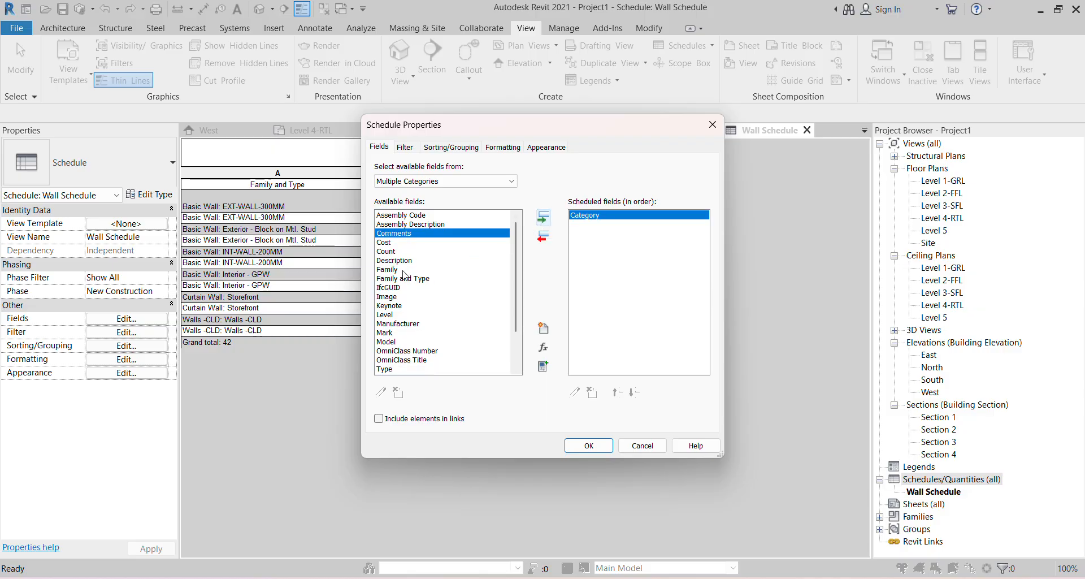
{"action": "left_click", "coordinate": [404, 278]}
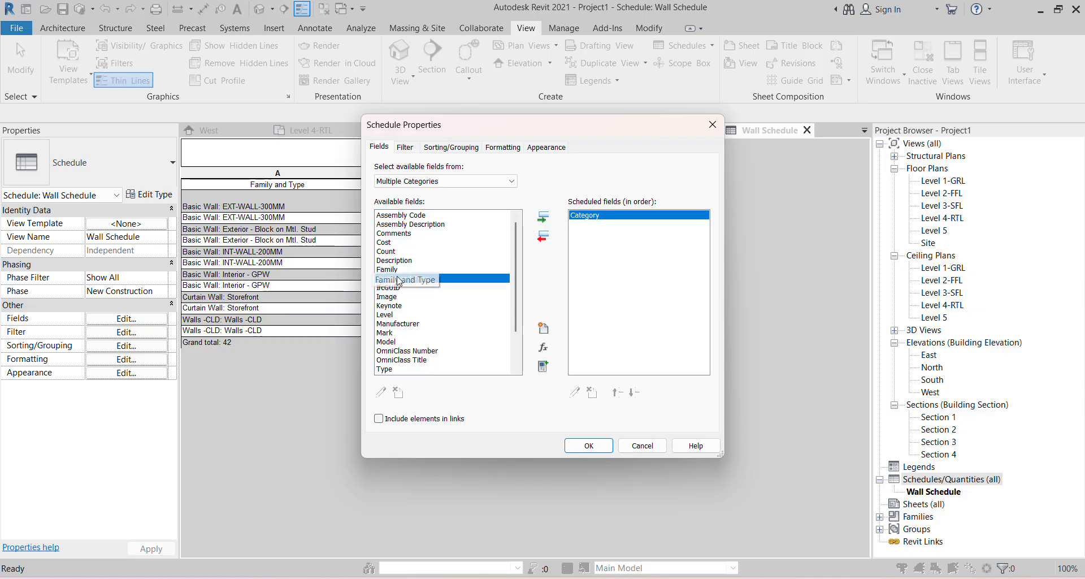
{"action": "left_click", "coordinate": [544, 219]}
{"action": "left_click", "coordinate": [391, 306]}
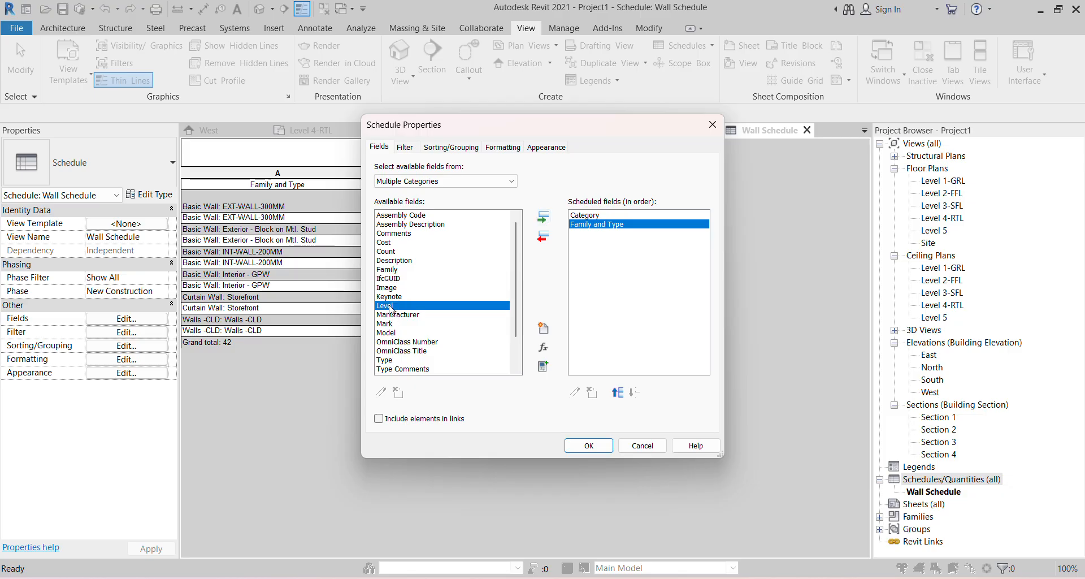
{"action": "left_click", "coordinate": [544, 218]}
{"action": "scroll", "coordinate": [418, 361], "scroll_direction": "down", "scroll_amount": 2}
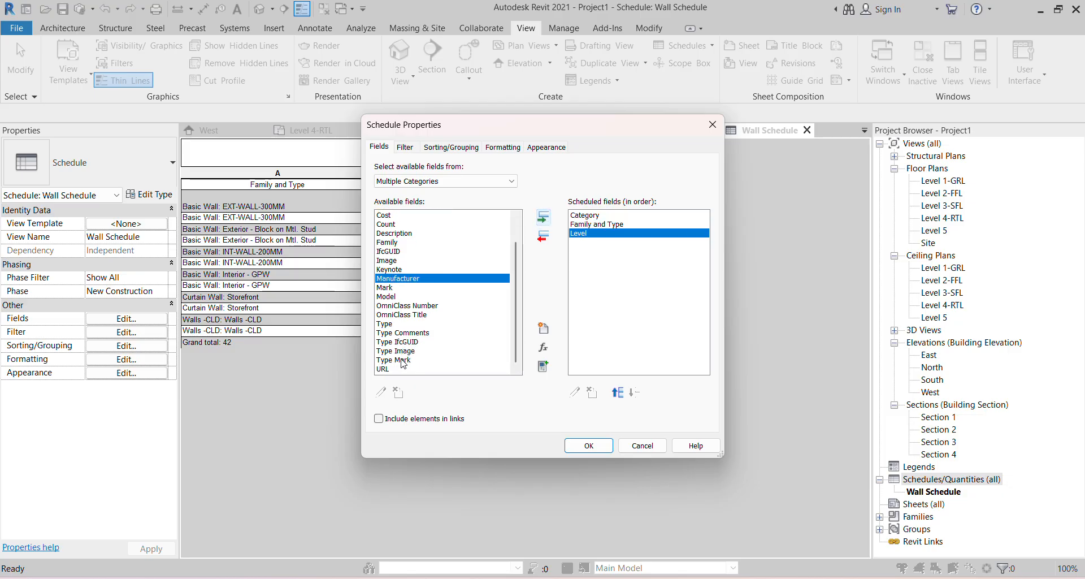
{"action": "scroll", "coordinate": [407, 339], "scroll_direction": "up", "scroll_amount": 1}
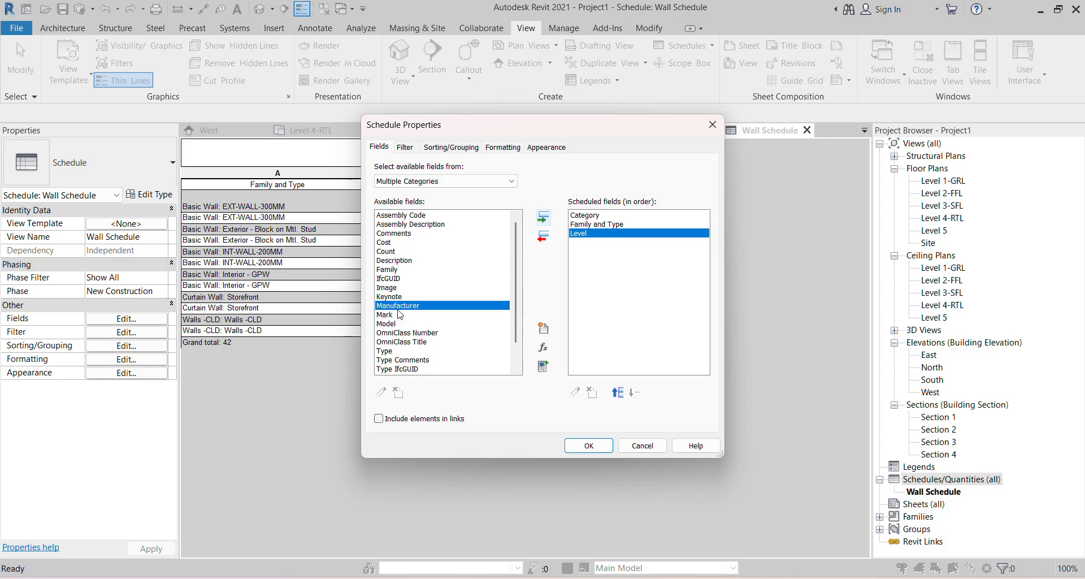
{"action": "scroll", "coordinate": [398, 350], "scroll_direction": "down", "scroll_amount": 1}
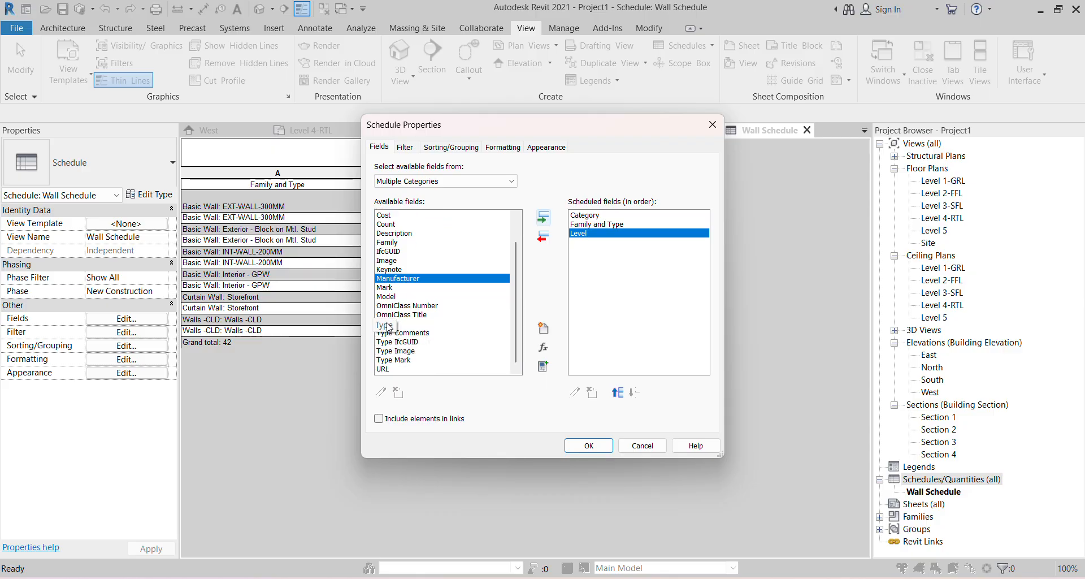
{"action": "scroll", "coordinate": [401, 362], "scroll_direction": "up", "scroll_amount": 1}
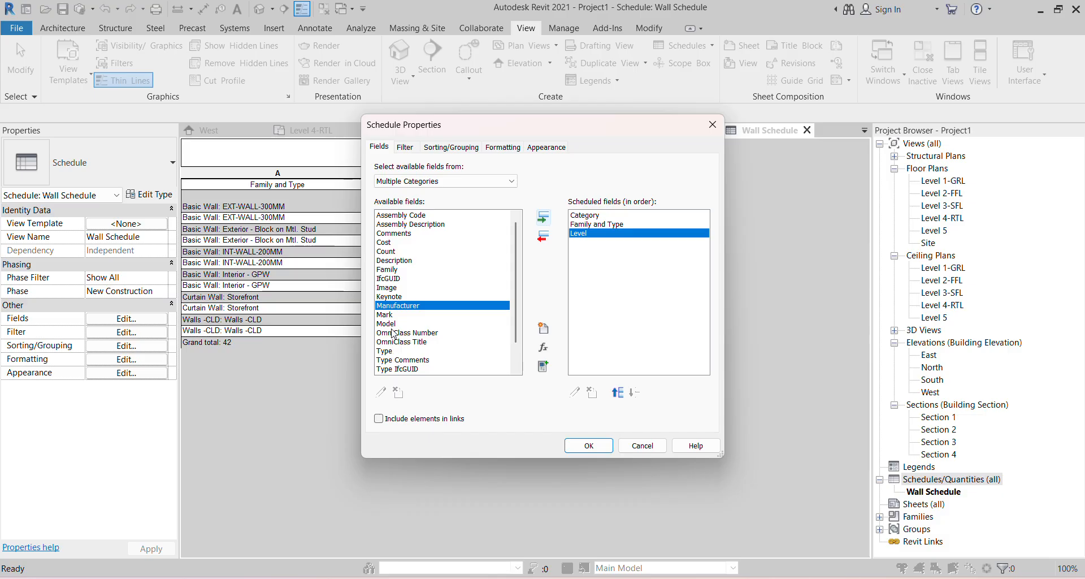
{"action": "left_click", "coordinate": [588, 445]}
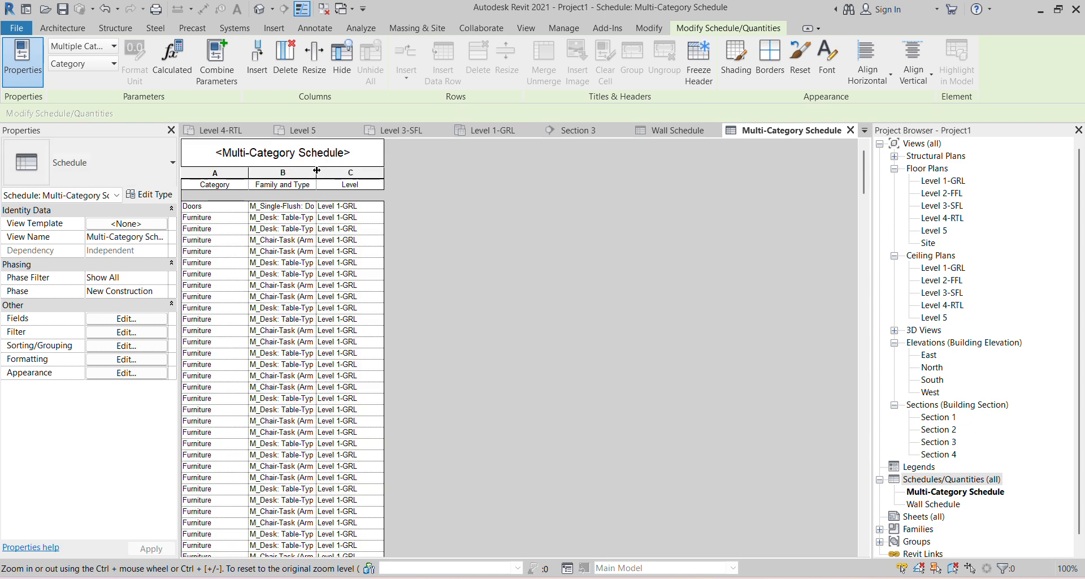
- Widen the first column of the Multi-Category Schedule and scroll through its rows
{"action": "left_click_drag", "start_coordinate": [317, 170], "coordinate": [483, 170]}
{"action": "scroll", "coordinate": [388, 440], "scroll_direction": "down", "scroll_amount": 5}
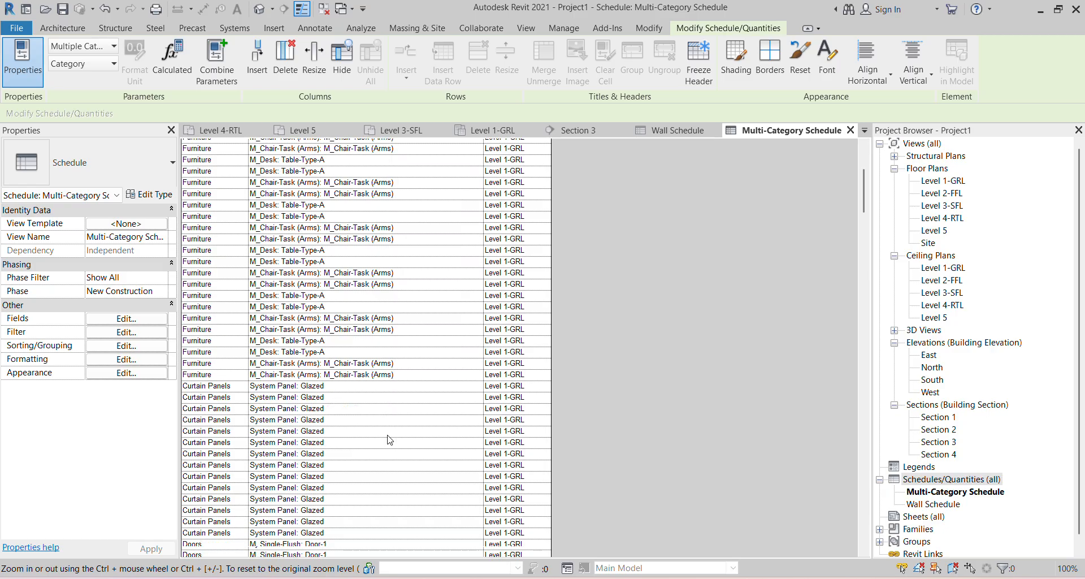
{"action": "scroll", "coordinate": [388, 440], "scroll_direction": "down", "scroll_amount": 15}
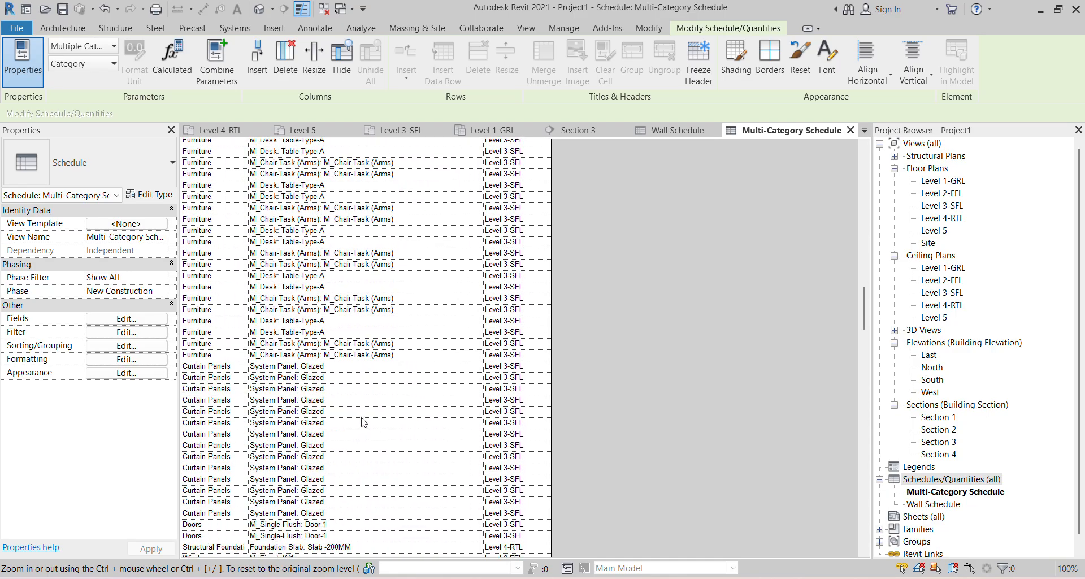
{"action": "scroll", "coordinate": [362, 422], "scroll_direction": "down", "scroll_amount": 12}
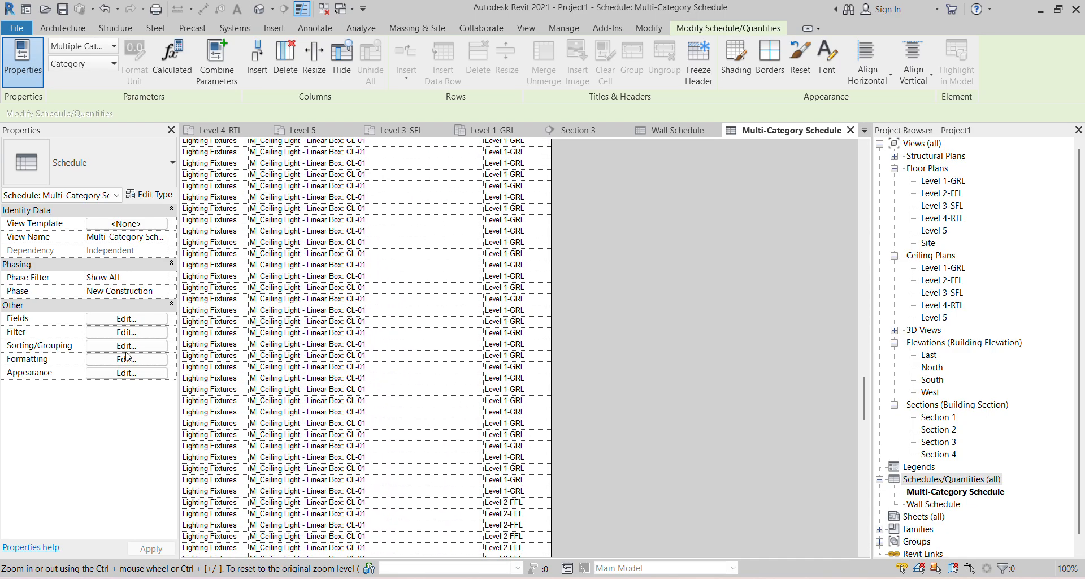
- Sort the Multi-Category Schedule by Category with a heading row above each group
{"action": "left_click", "coordinate": [140, 347]}
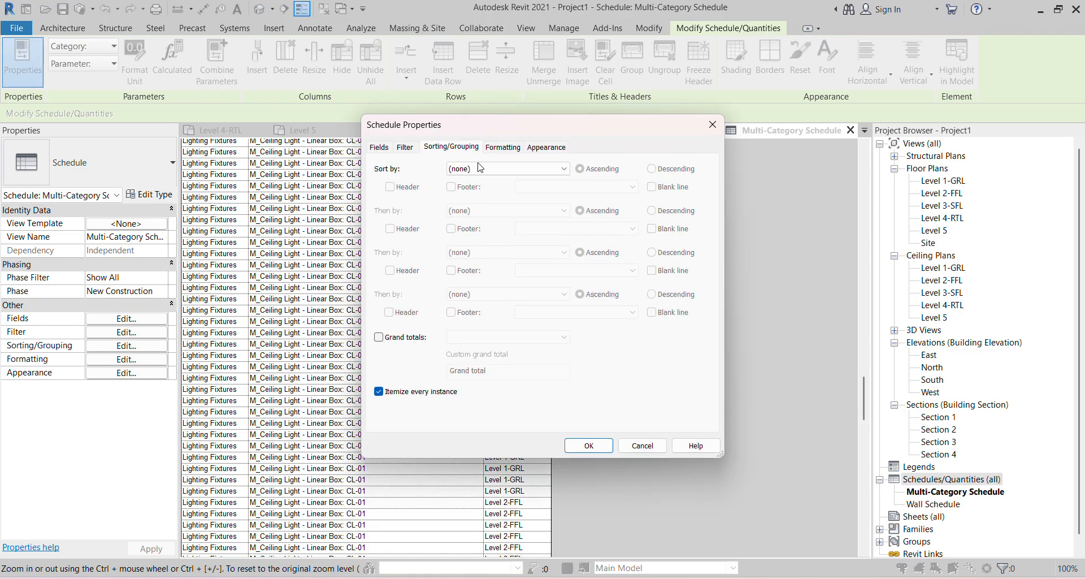
{"action": "left_click", "coordinate": [480, 168]}
{"action": "left_click", "coordinate": [469, 188]}
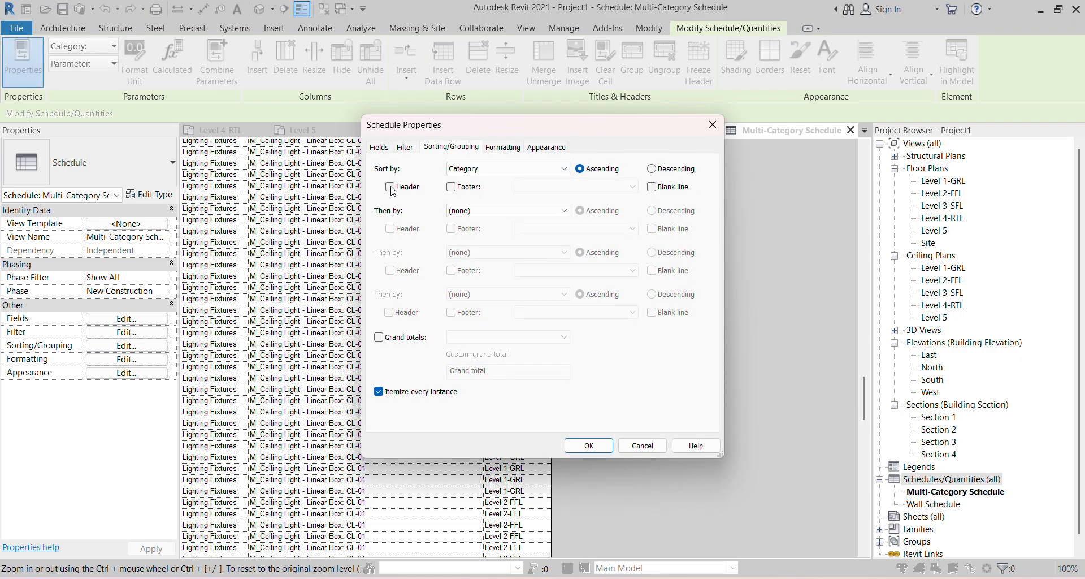
{"action": "left_click", "coordinate": [589, 445]}
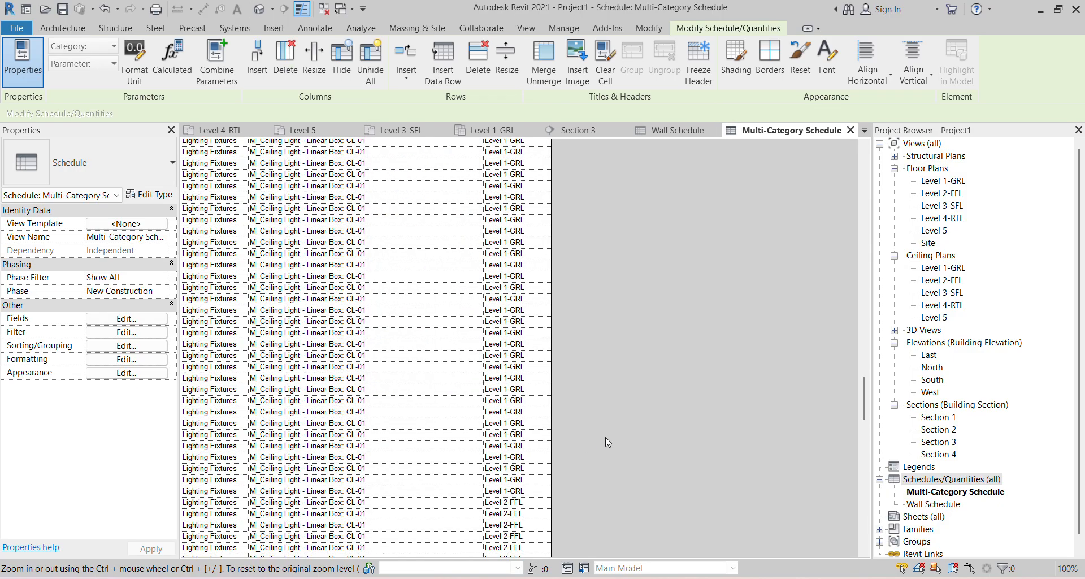
{"action": "scroll", "coordinate": [390, 298], "scroll_direction": "up", "scroll_amount": 10}
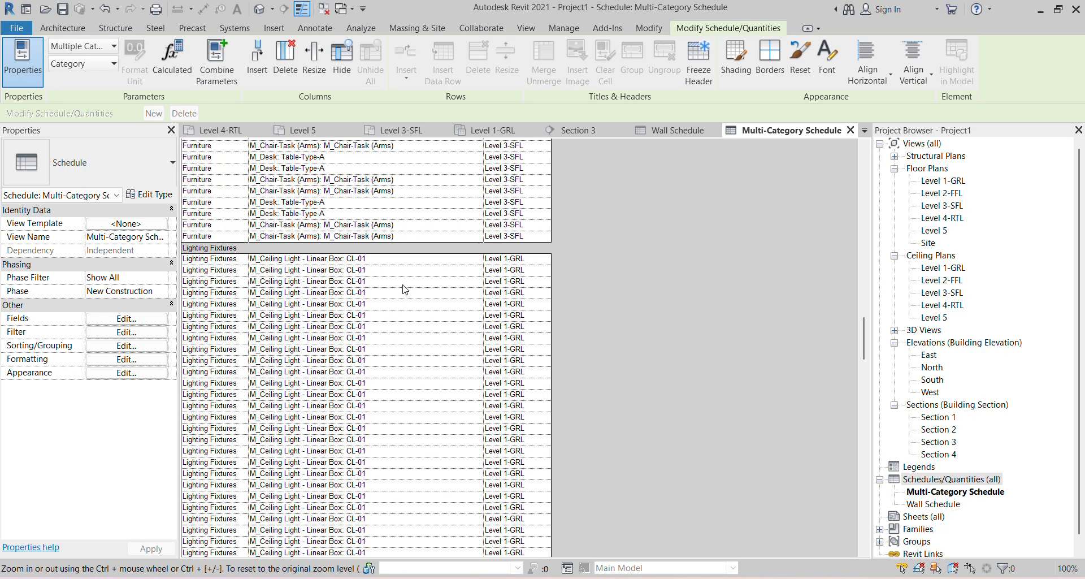
{"action": "scroll", "coordinate": [390, 256], "scroll_direction": "up", "scroll_amount": 15}
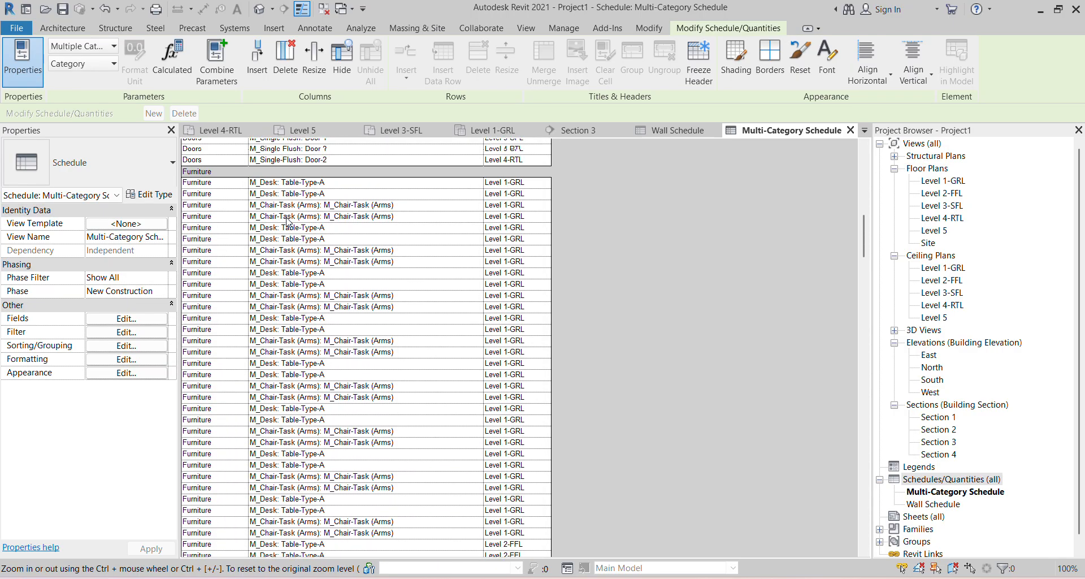
{"action": "scroll", "coordinate": [287, 221], "scroll_direction": "up", "scroll_amount": 1}
{"action": "scroll", "coordinate": [213, 349], "scroll_direction": "up", "scroll_amount": 12}
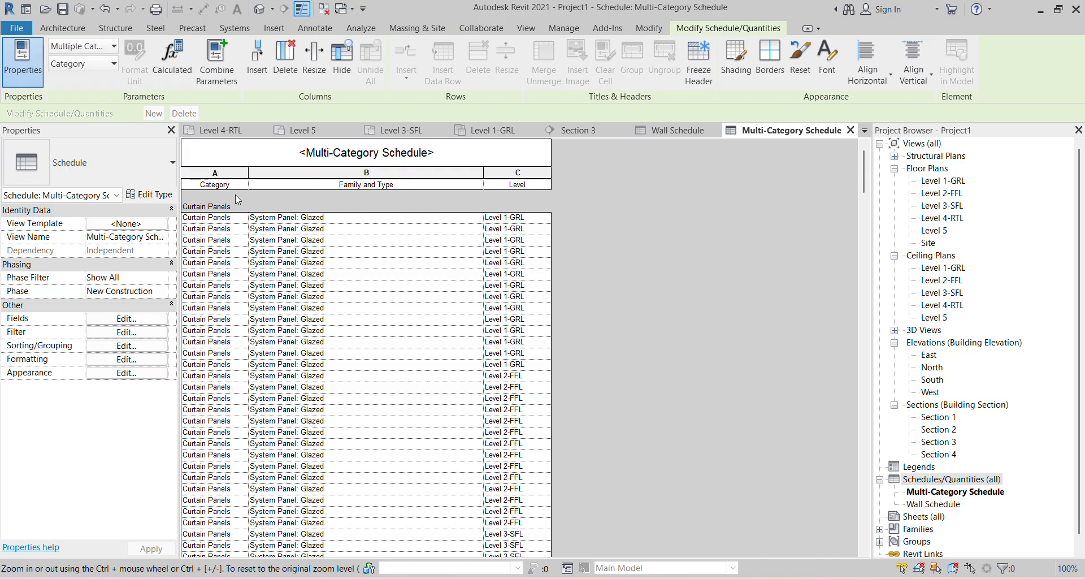
{"action": "scroll", "coordinate": [236, 194], "scroll_direction": "down", "scroll_amount": 3}
{"action": "left_click", "coordinate": [135, 346]}
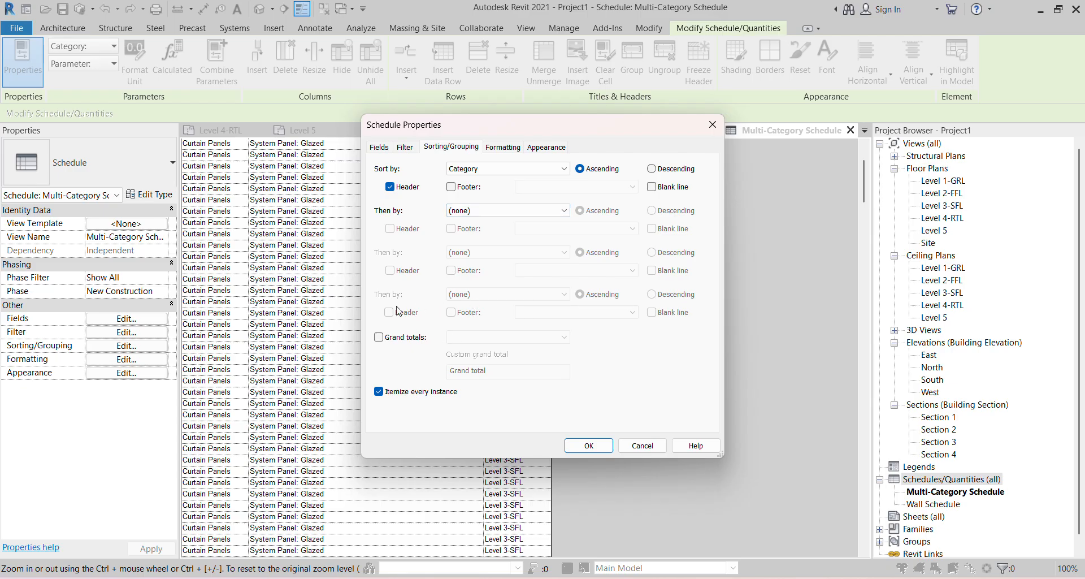
- Add a title-and-totals grand total and widen the Category column
{"action": "left_click", "coordinate": [379, 336]}
{"action": "left_click", "coordinate": [475, 336]}
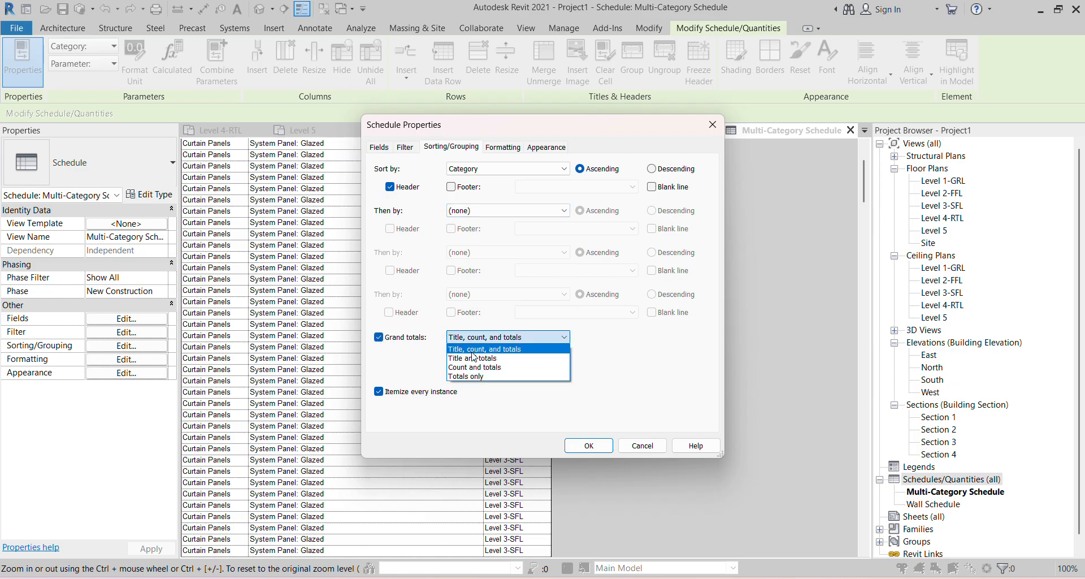
{"action": "left_click", "coordinate": [473, 353]}
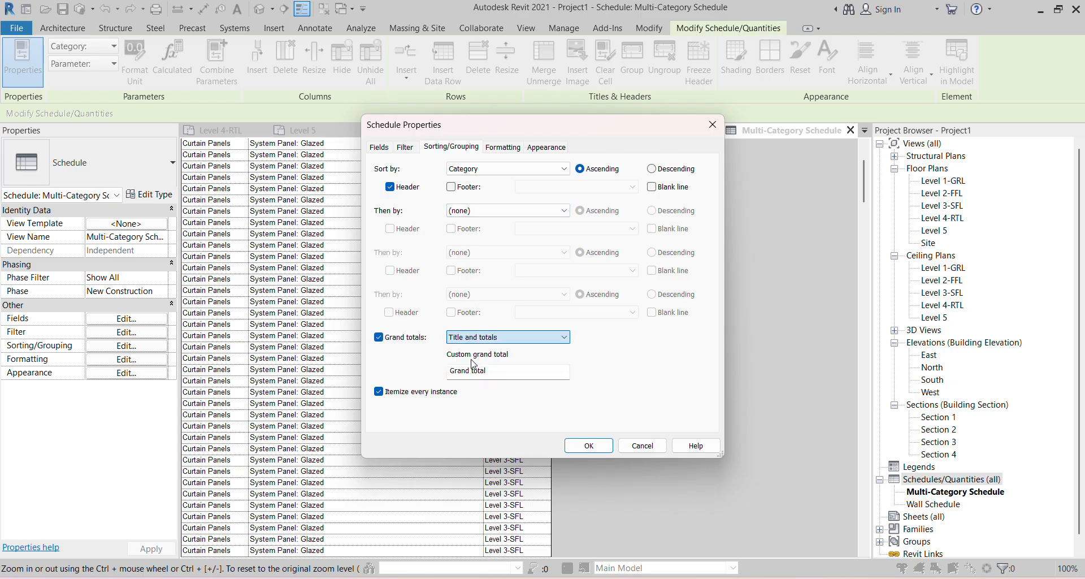
{"action": "left_click", "coordinate": [599, 445]}
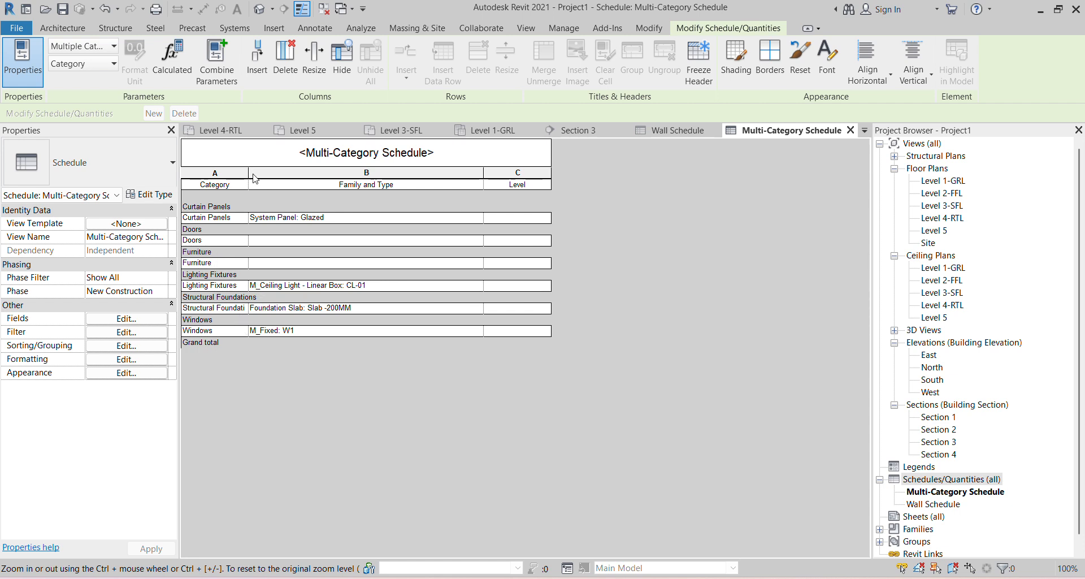
{"action": "left_click_drag", "start_coordinate": [254, 179], "coordinate": [331, 176]}
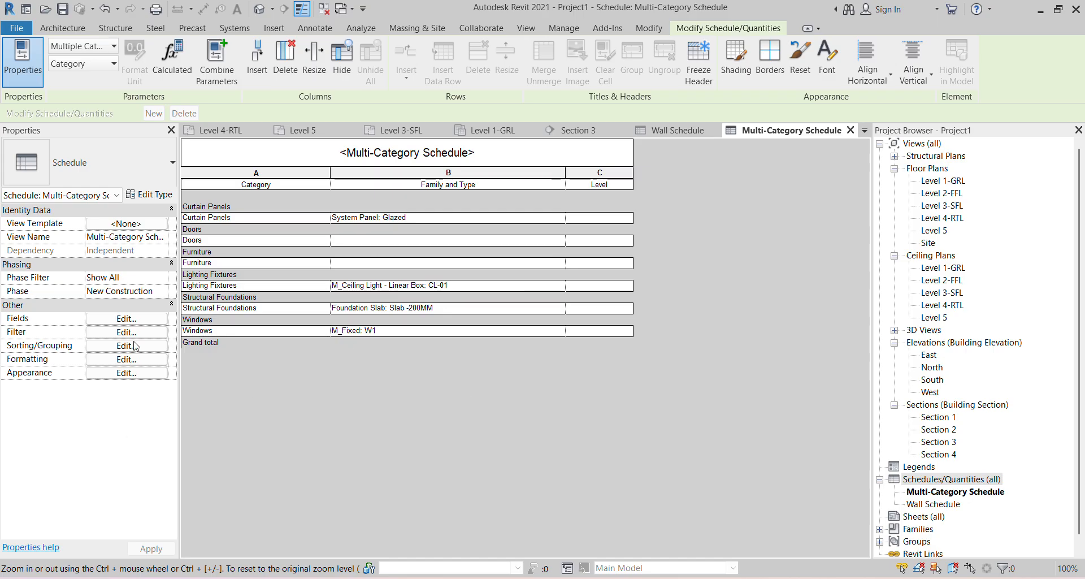
- Switch the grand total to show title, count, and totals
{"action": "left_click", "coordinate": [126, 345]}
{"action": "left_click", "coordinate": [509, 336]}
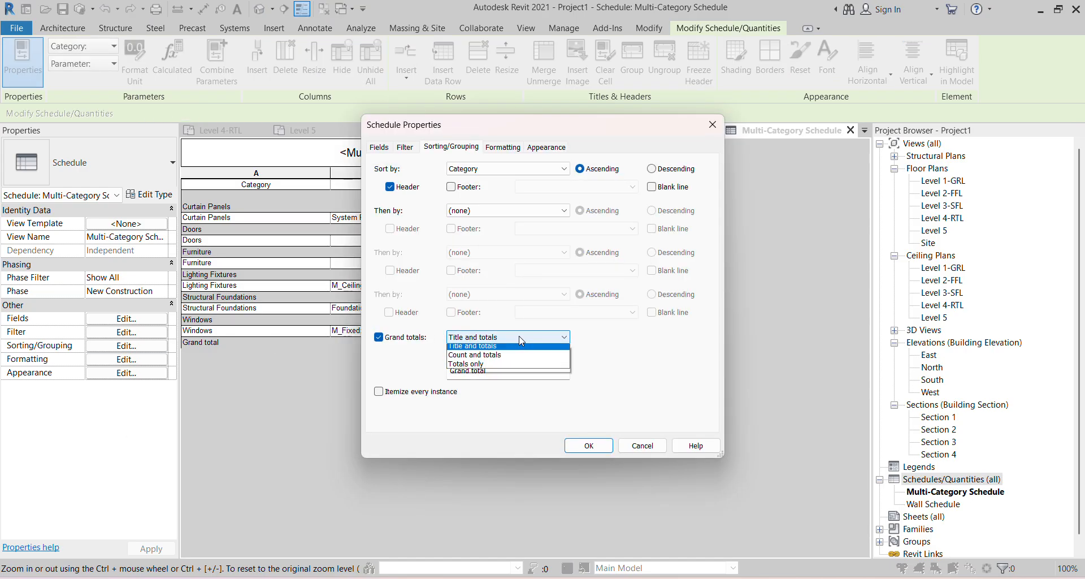
{"action": "left_click", "coordinate": [502, 349]}
{"action": "left_click", "coordinate": [582, 445]}
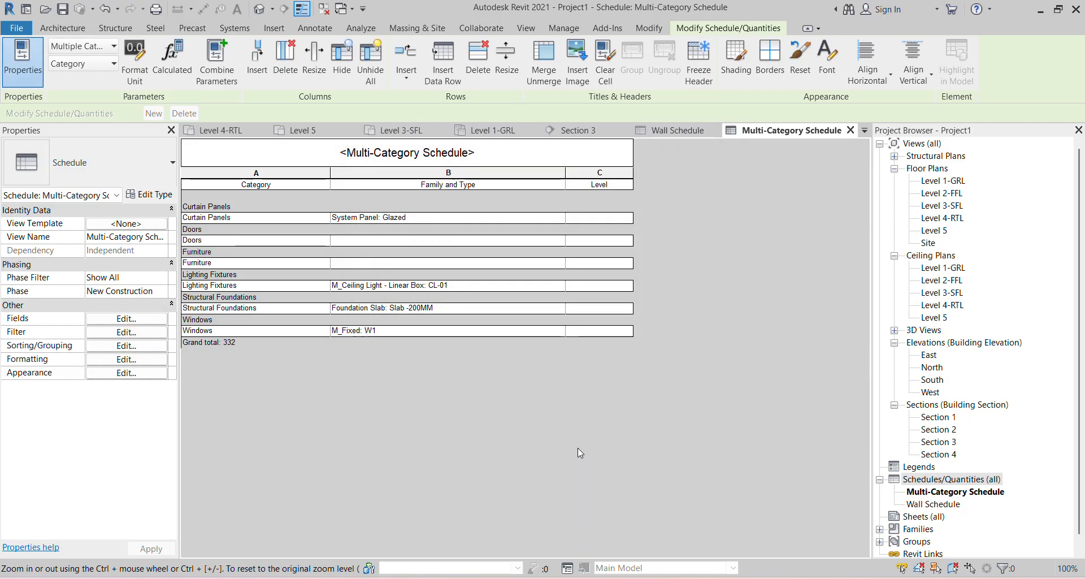
{"action": "left_click", "coordinate": [140, 363]}
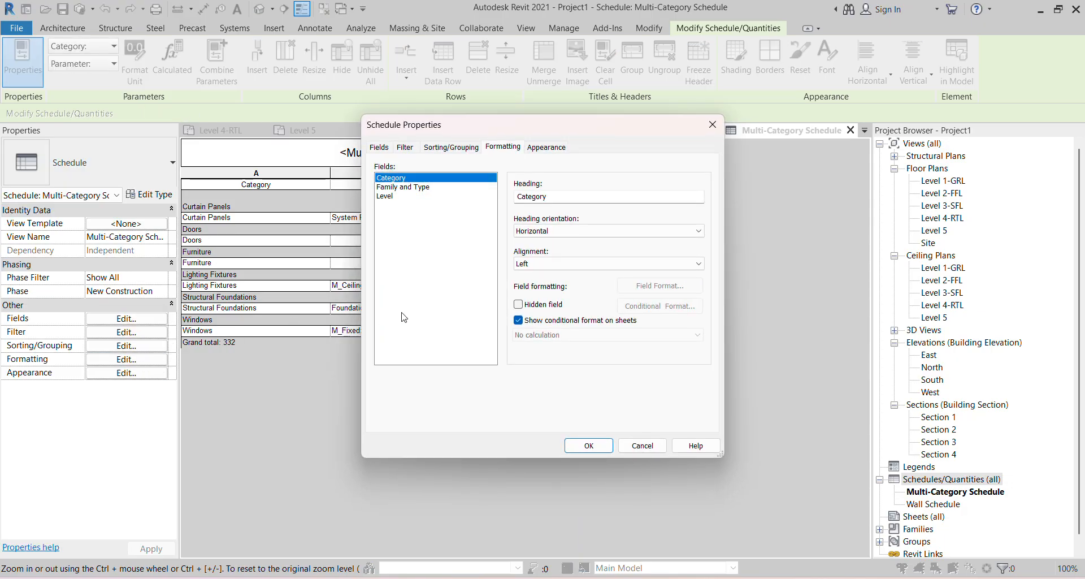
{"action": "left_click", "coordinate": [446, 148]}
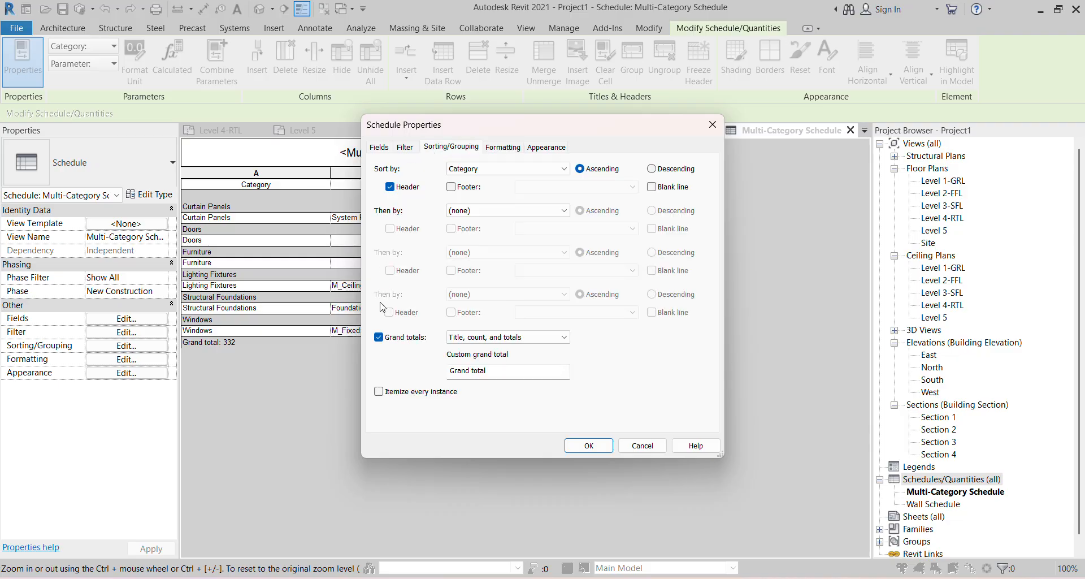
{"action": "left_click", "coordinate": [378, 338]}
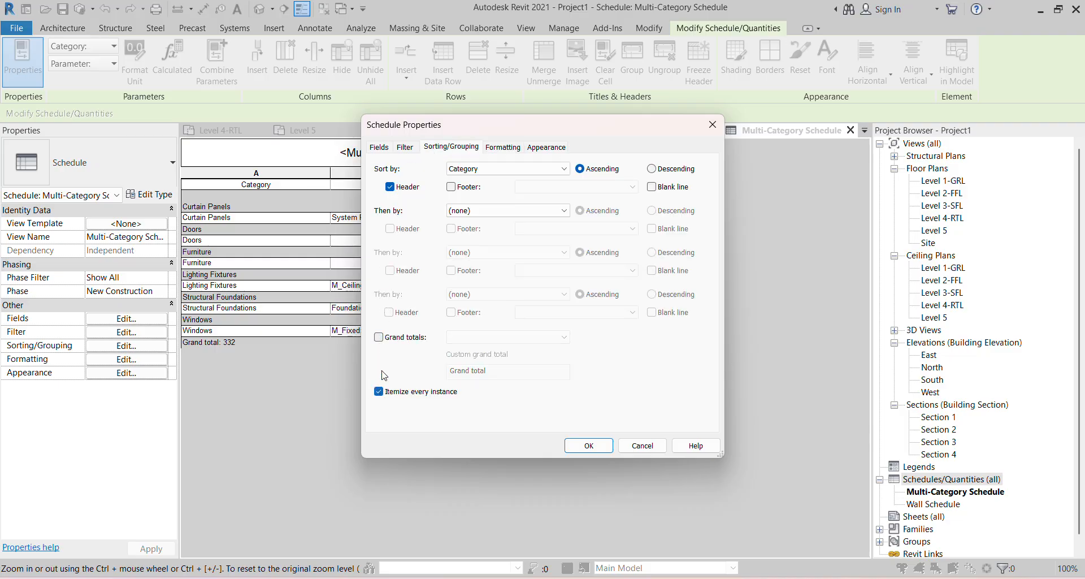
{"action": "left_click", "coordinate": [379, 338]}
{"action": "left_click", "coordinate": [589, 446]}
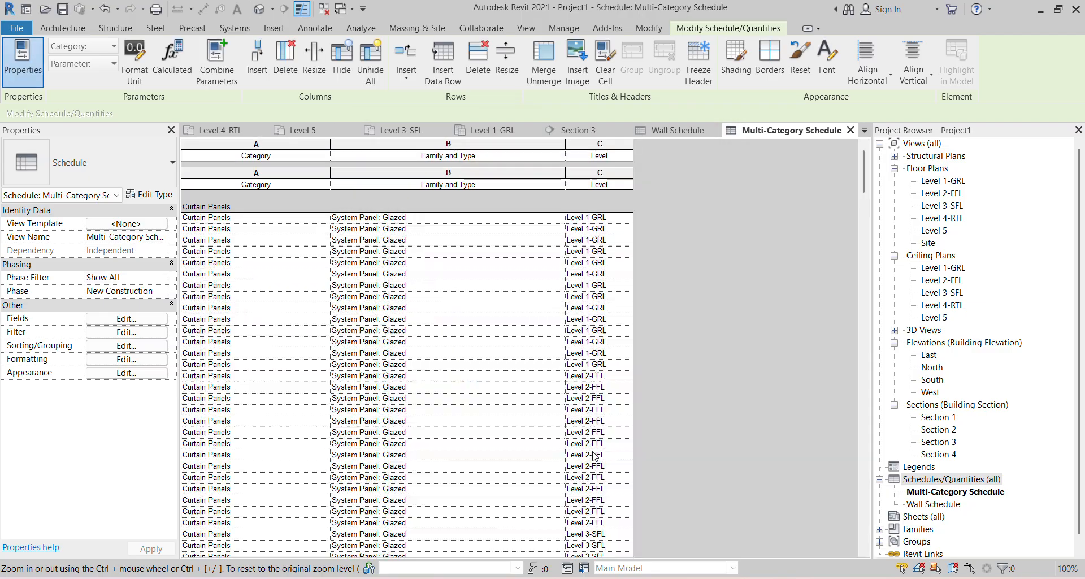
- Scroll through the itemized schedule, then close the Multi-Category Schedule view
{"action": "scroll", "coordinate": [508, 390], "scroll_direction": "down", "scroll_amount": 15}
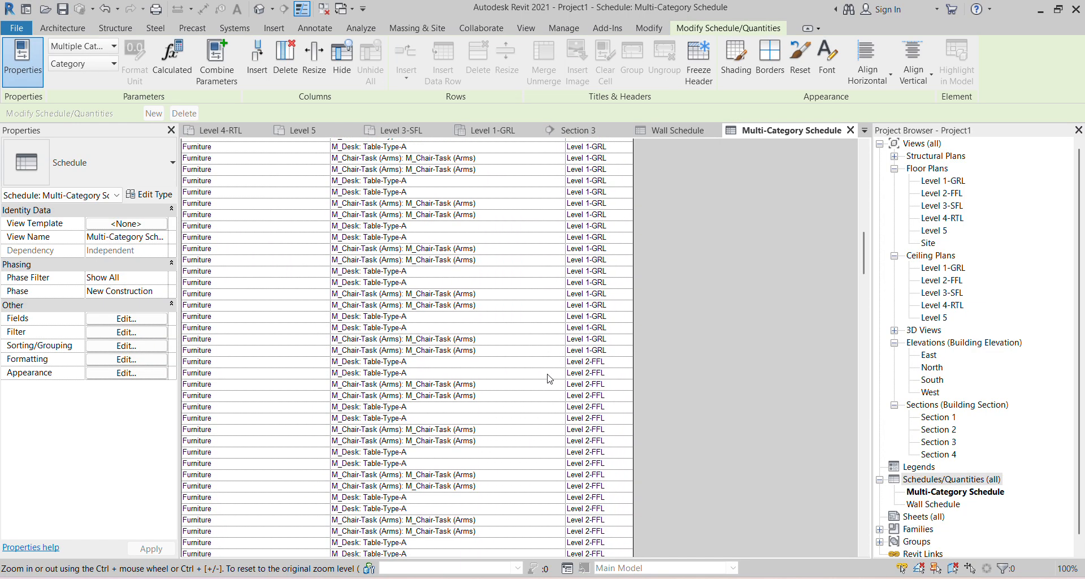
{"action": "scroll", "coordinate": [548, 378], "scroll_direction": "down", "scroll_amount": 15}
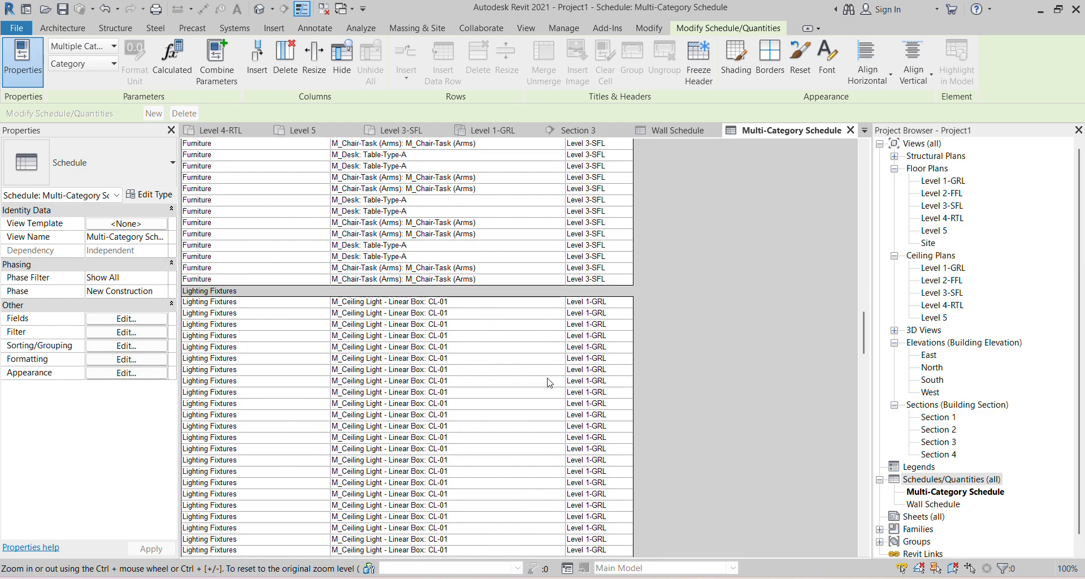
{"action": "scroll", "coordinate": [549, 382], "scroll_direction": "down", "scroll_amount": 5}
{"action": "scroll", "coordinate": [550, 383], "scroll_direction": "up", "scroll_amount": 10}
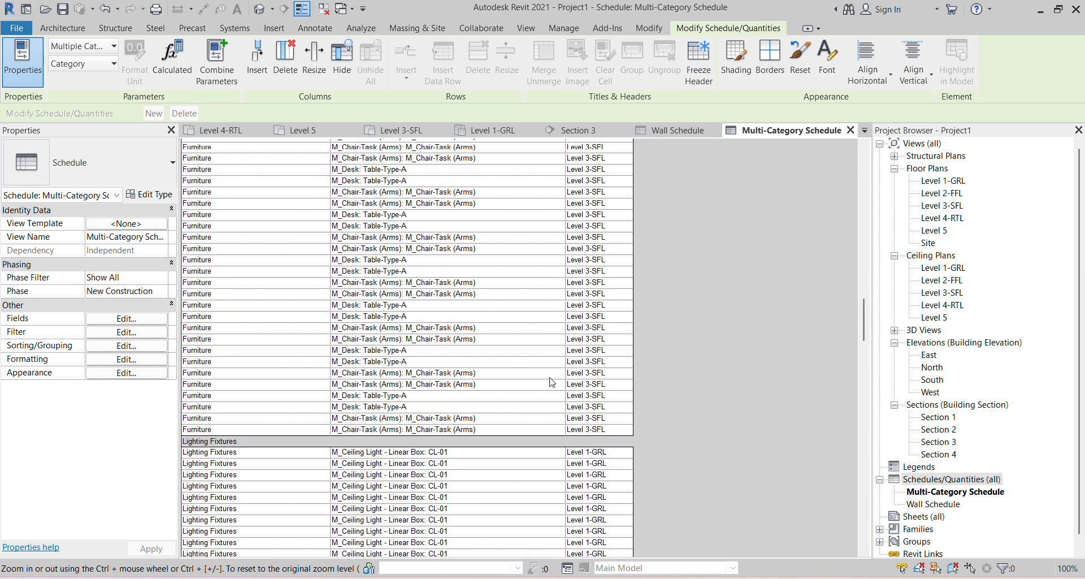
{"action": "scroll", "coordinate": [551, 382], "scroll_direction": "up", "scroll_amount": 20}
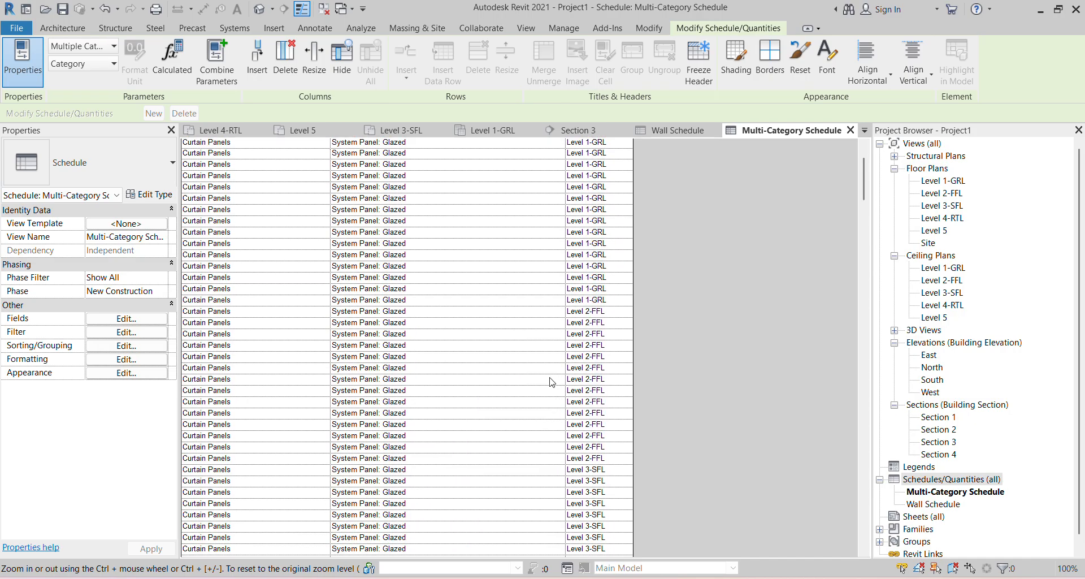
{"action": "scroll", "coordinate": [551, 382], "scroll_direction": "up", "scroll_amount": 3}
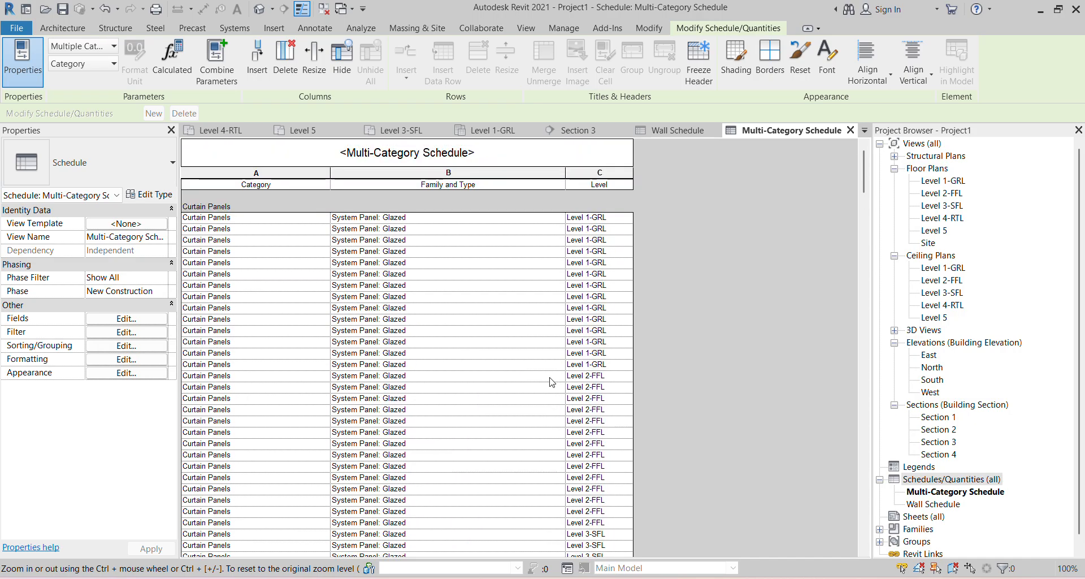
{"action": "left_click", "coordinate": [850, 130]}
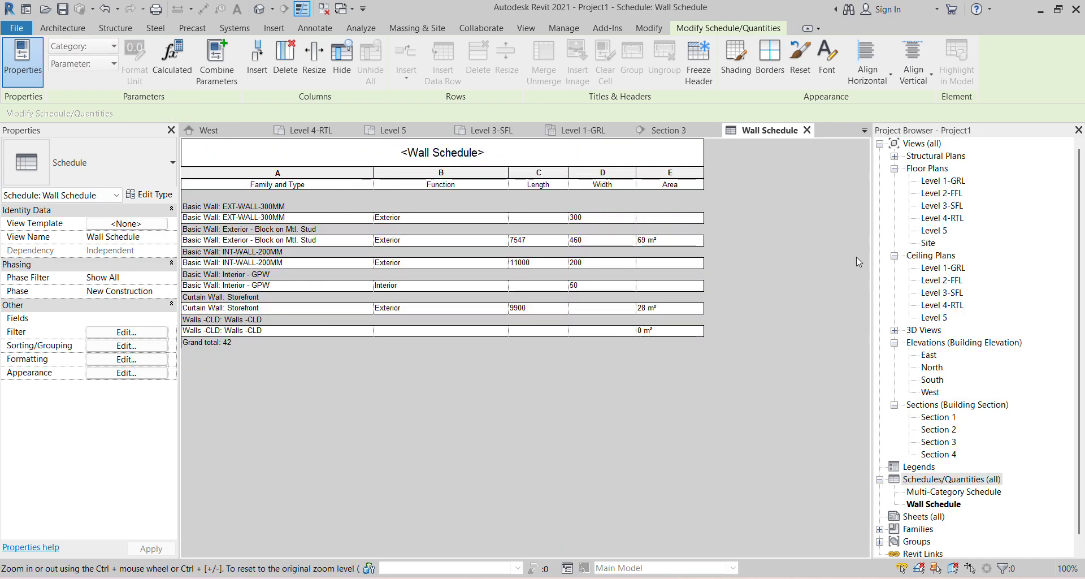
- Open the Level 1-GRL floor plan and select its top EXT-WALL-300MM exterior wall
{"action": "right_click", "coordinate": [958, 480]}
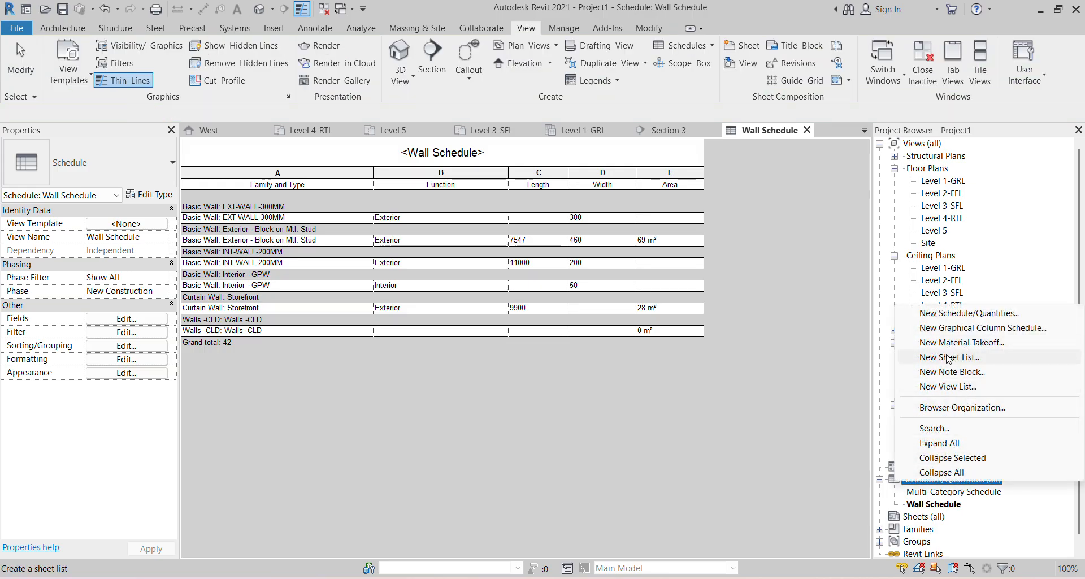
{"action": "left_click", "coordinate": [779, 375]}
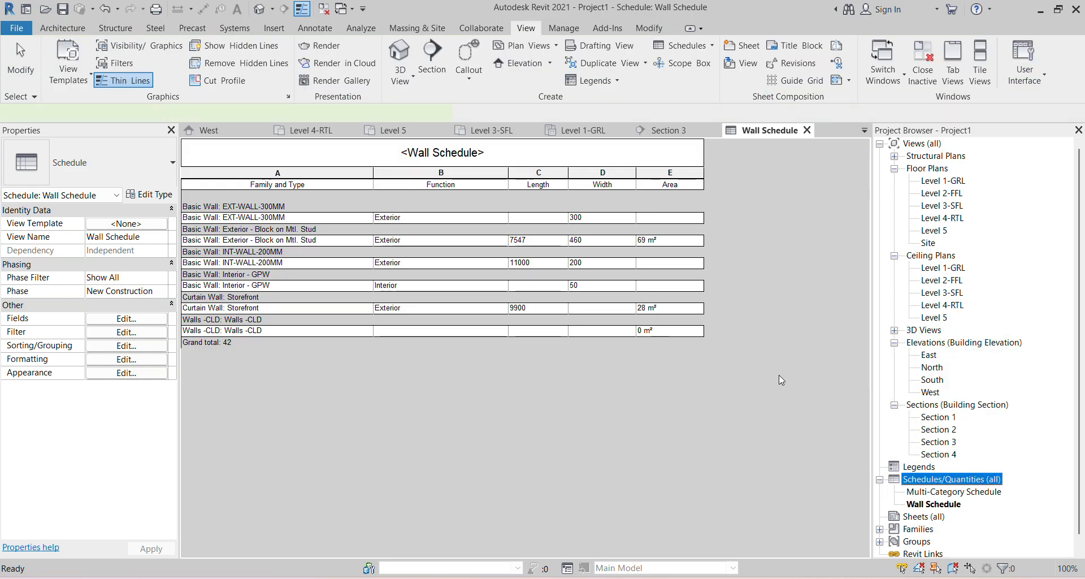
{"action": "double_click", "coordinate": [957, 183]}
{"action": "scroll", "coordinate": [290, 236], "scroll_direction": "up", "scroll_amount": 3}
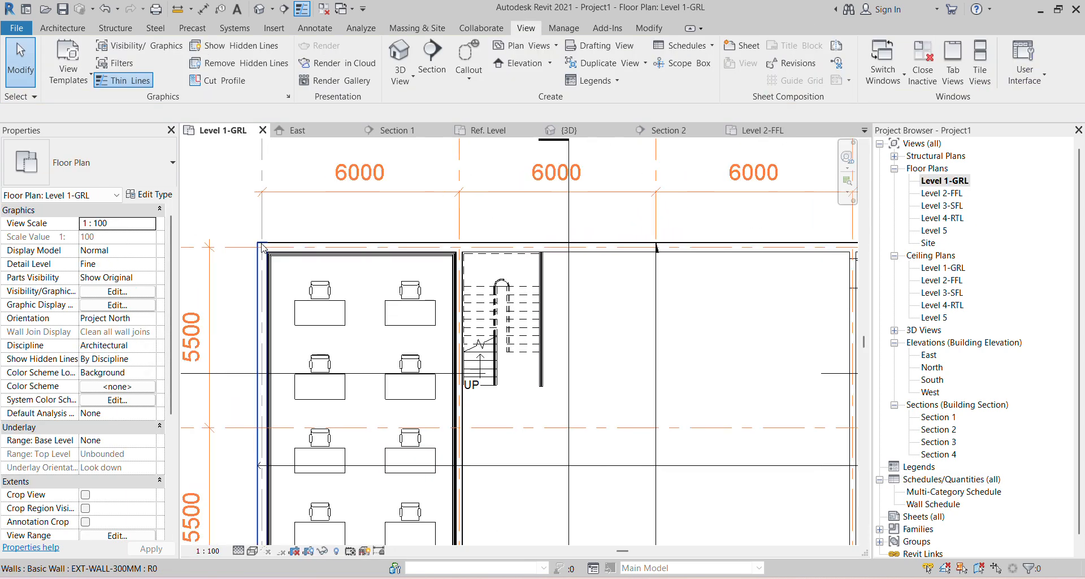
{"action": "left_click", "coordinate": [292, 246]}
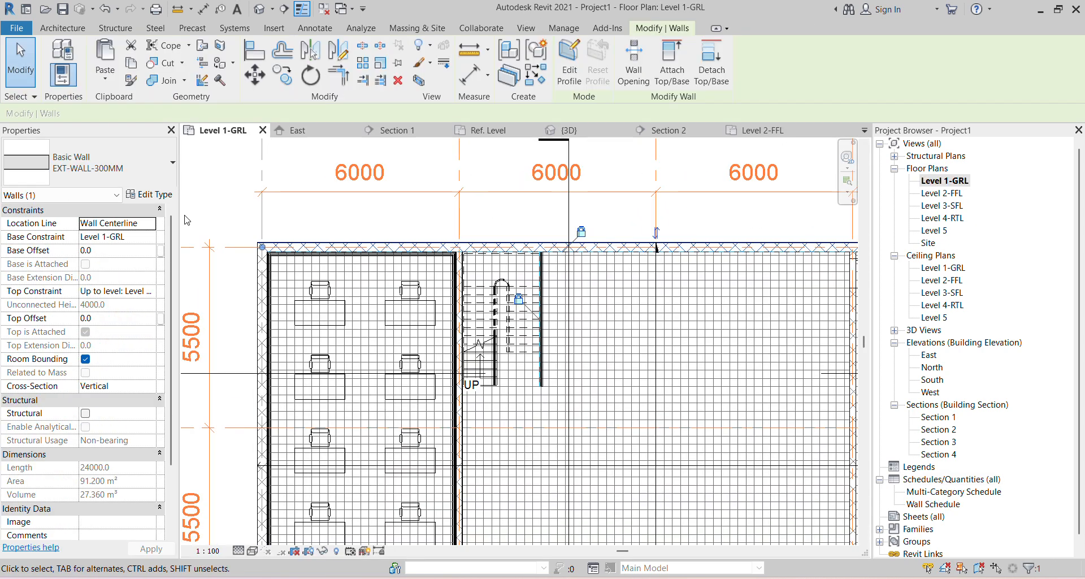
- Open the EXT-WALL-300MM wall type's layer structure and glance at the screed material
{"action": "left_click", "coordinate": [163, 196]}
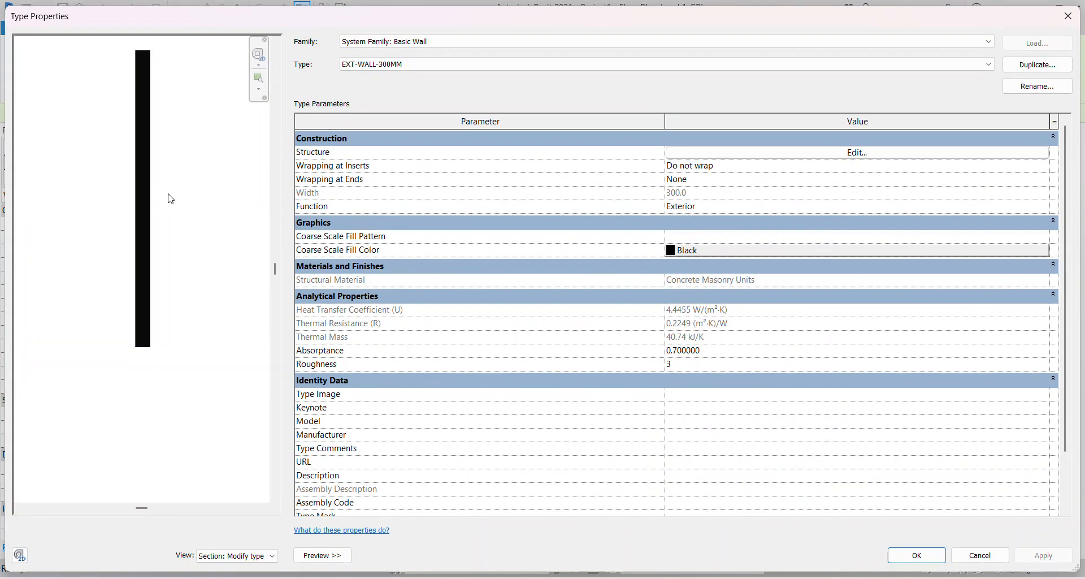
{"action": "left_click", "coordinate": [853, 158]}
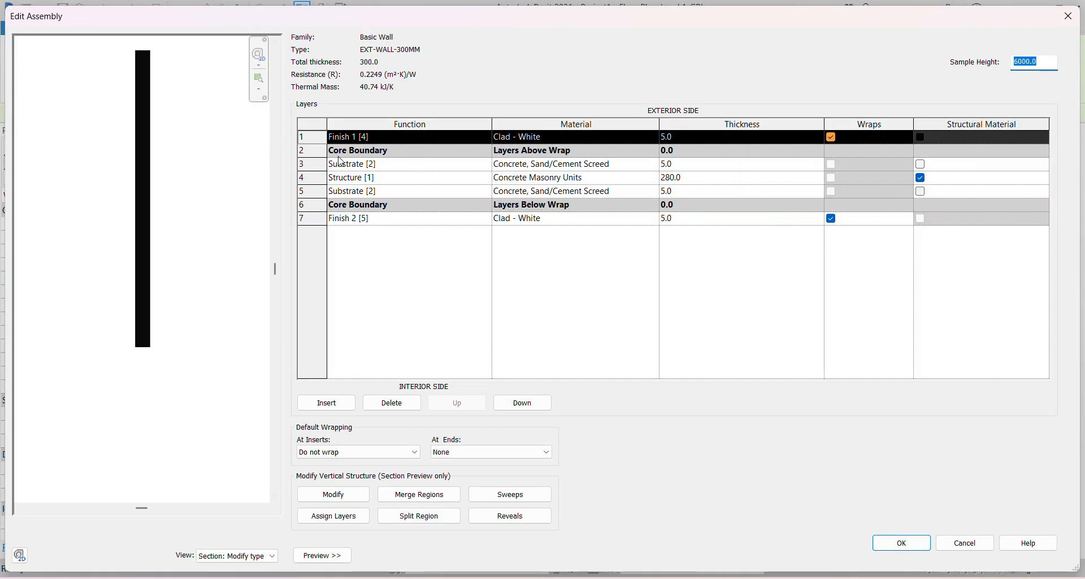
{"action": "left_click", "coordinate": [622, 164]}
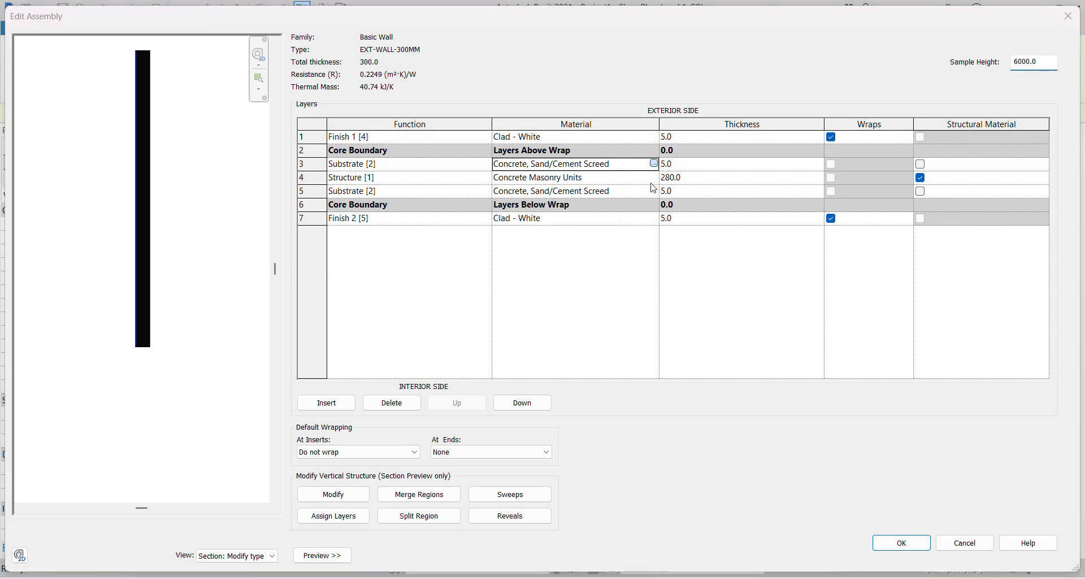
{"action": "left_click", "coordinate": [654, 164]}
{"action": "left_click", "coordinate": [898, 64]}
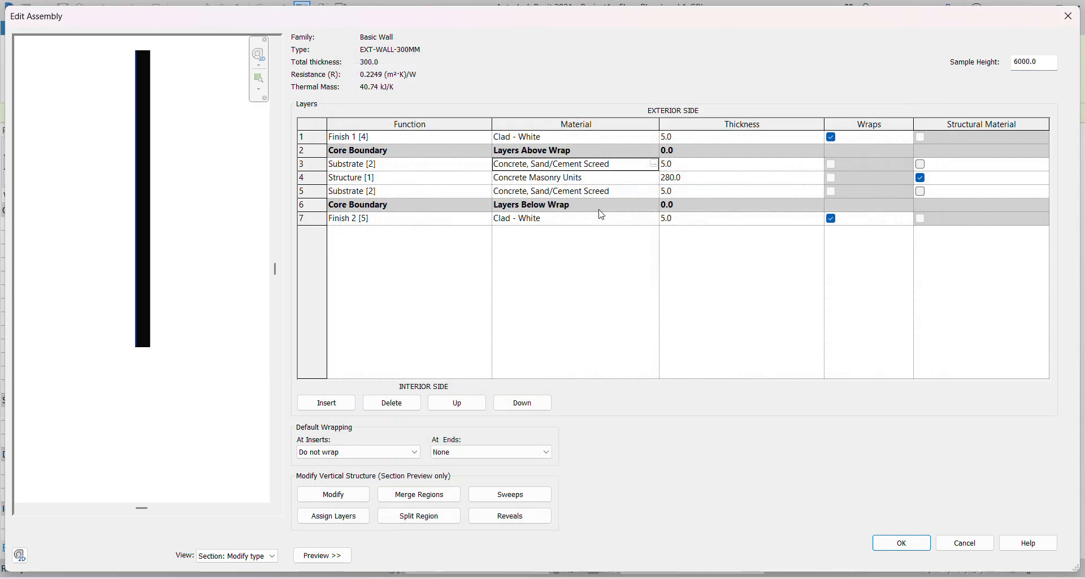
- Give the Concrete Masonry Units structure material a Cost of 50 and apply it
{"action": "left_click", "coordinate": [622, 178]}
{"action": "left_click", "coordinate": [654, 178]}
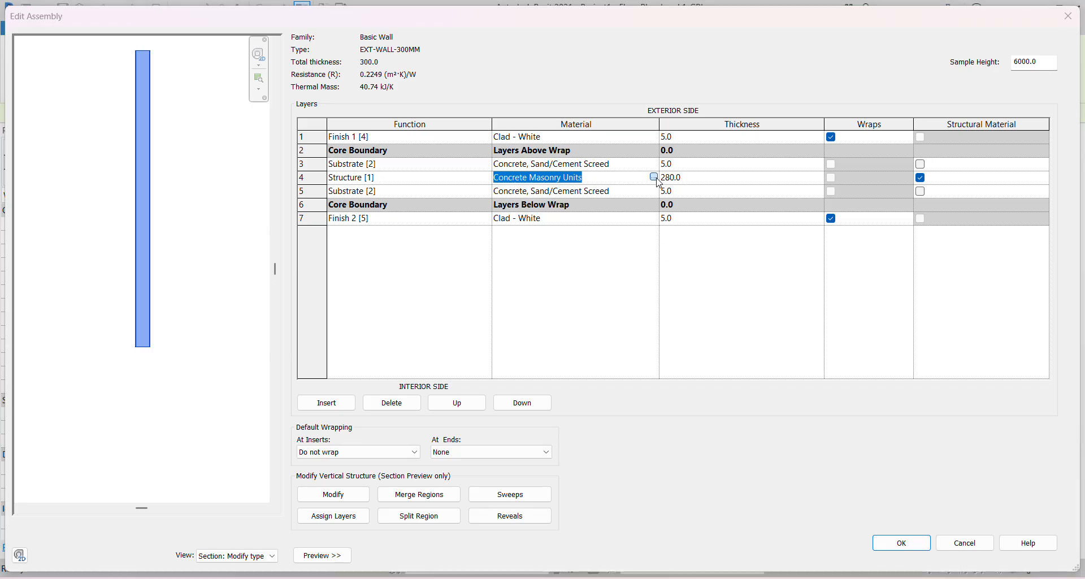
{"action": "scroll", "coordinate": [448, 249], "scroll_direction": "up", "scroll_amount": 1}
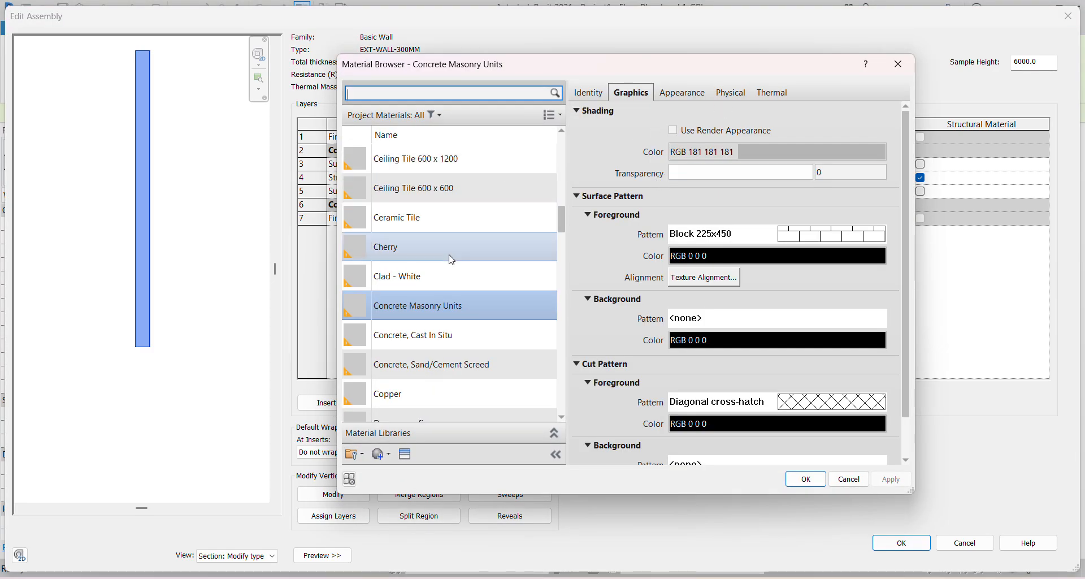
{"action": "left_click", "coordinate": [591, 93]}
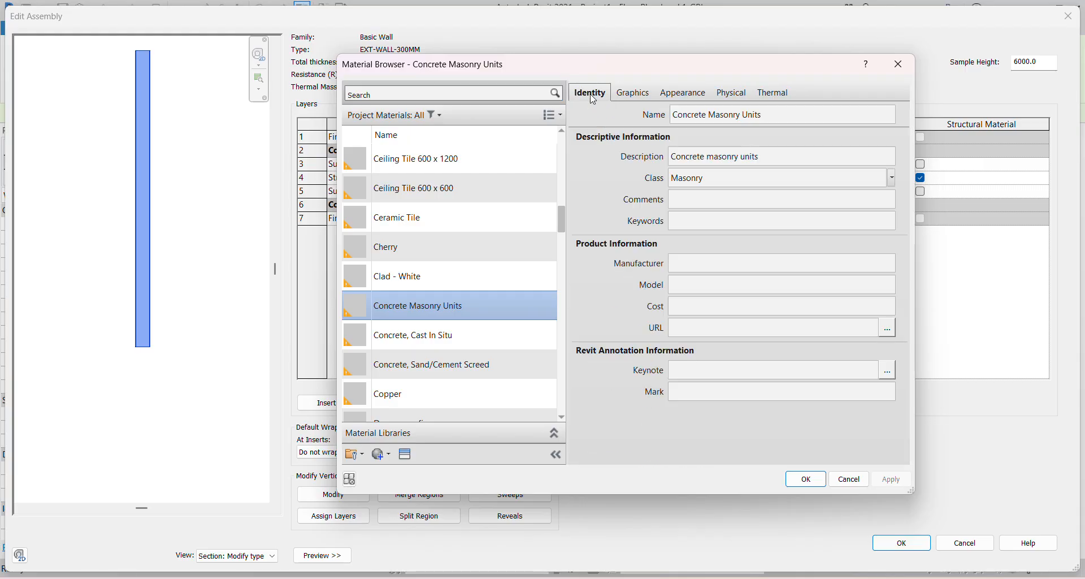
{"action": "left_click", "coordinate": [702, 313]}
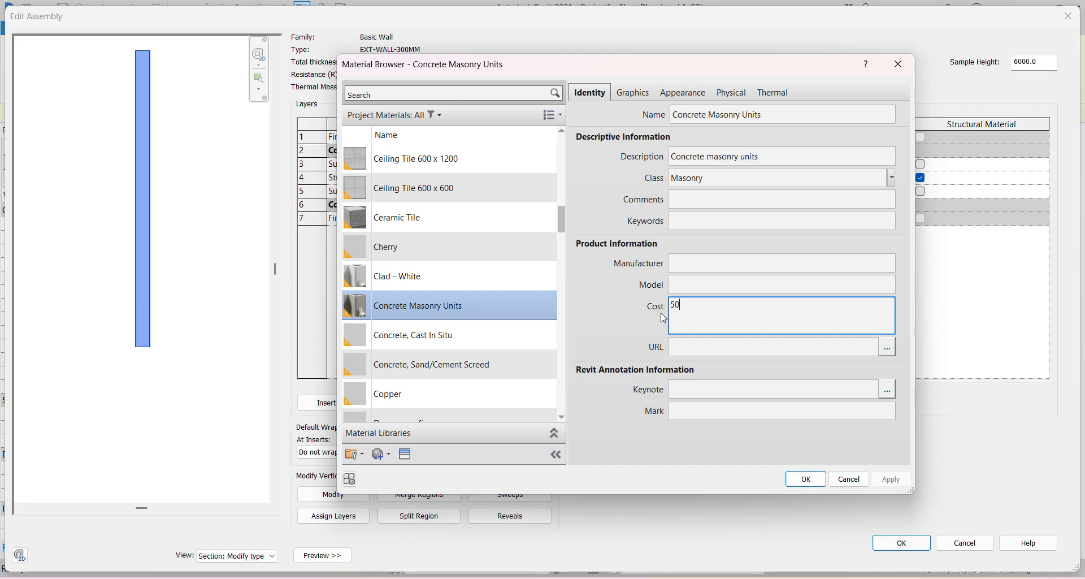
{"action": "left_click", "coordinate": [621, 310]}
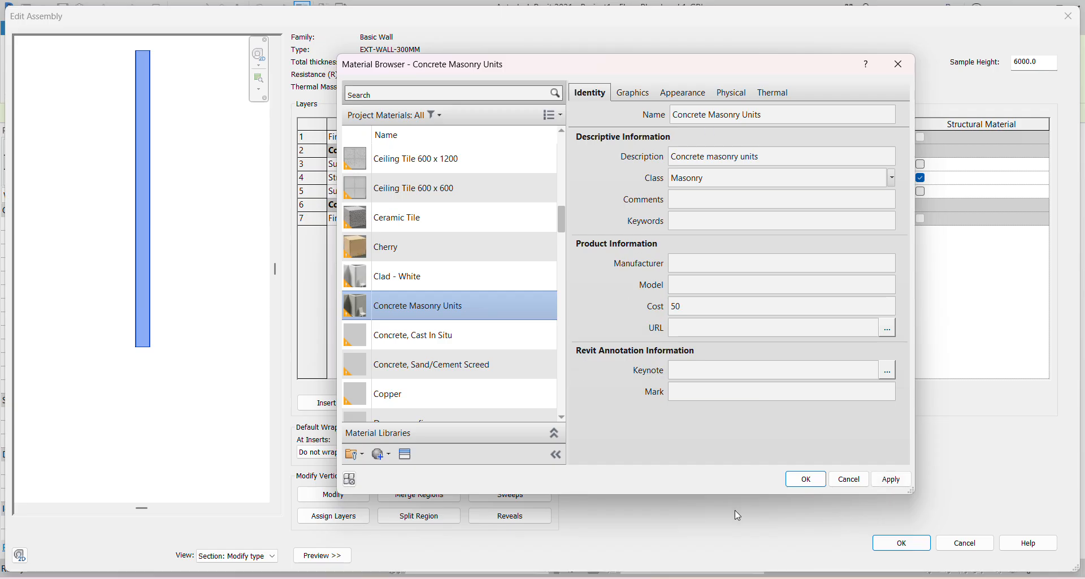
{"action": "left_click", "coordinate": [891, 481]}
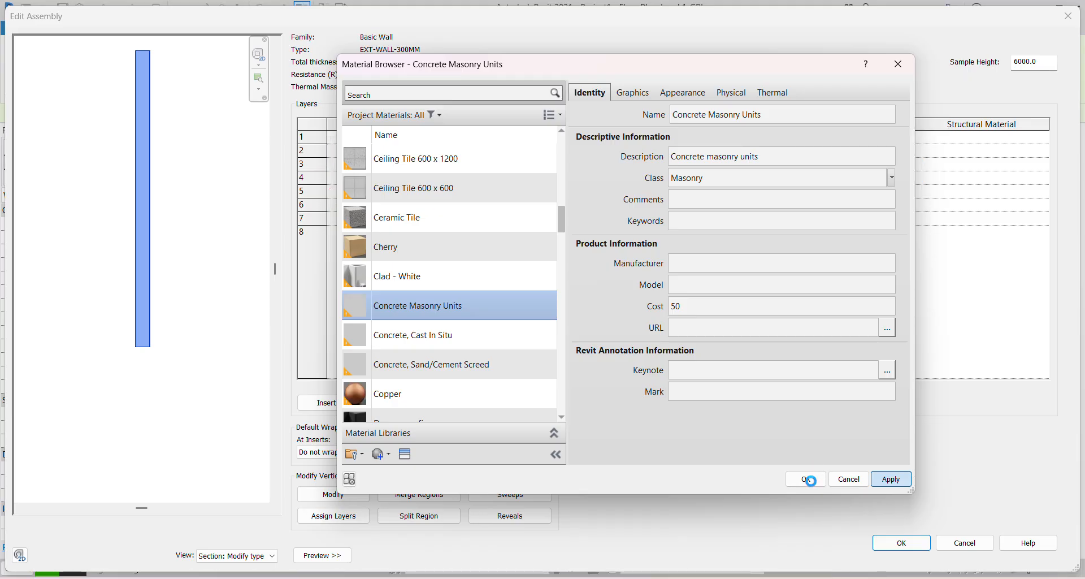
{"action": "left_click", "coordinate": [808, 479]}
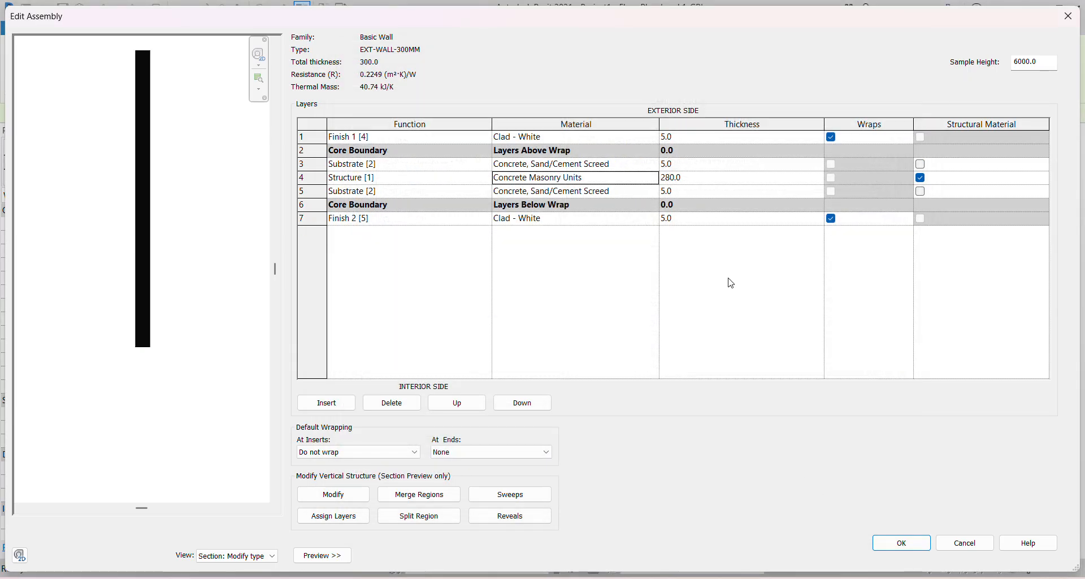
- Set the Concrete, Sand/Cement Screed material's Cost to 60
{"action": "left_click", "coordinate": [653, 168]}
{"action": "left_click", "coordinate": [654, 164]}
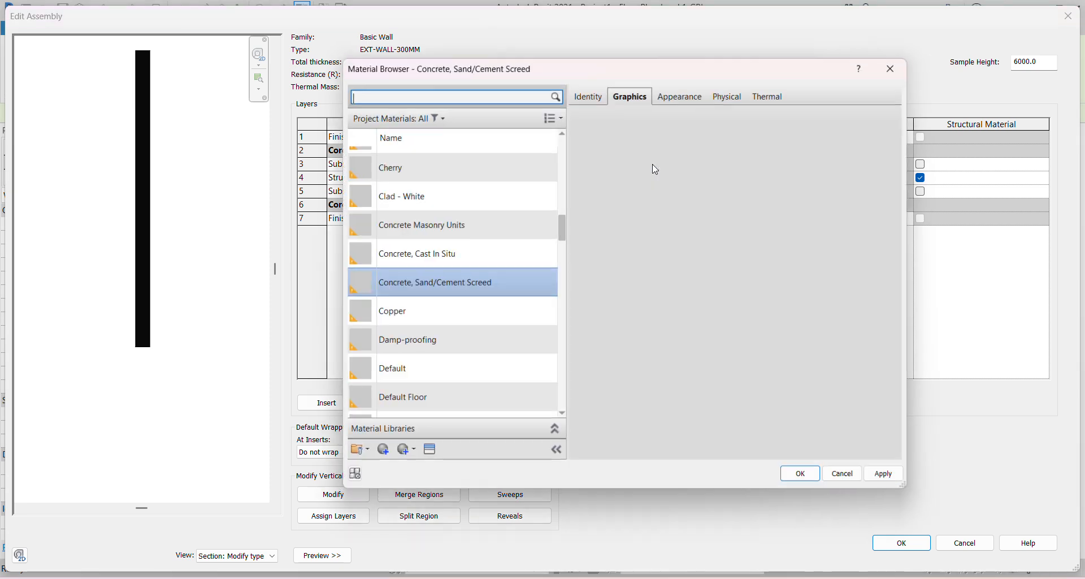
{"action": "left_click", "coordinate": [591, 93]}
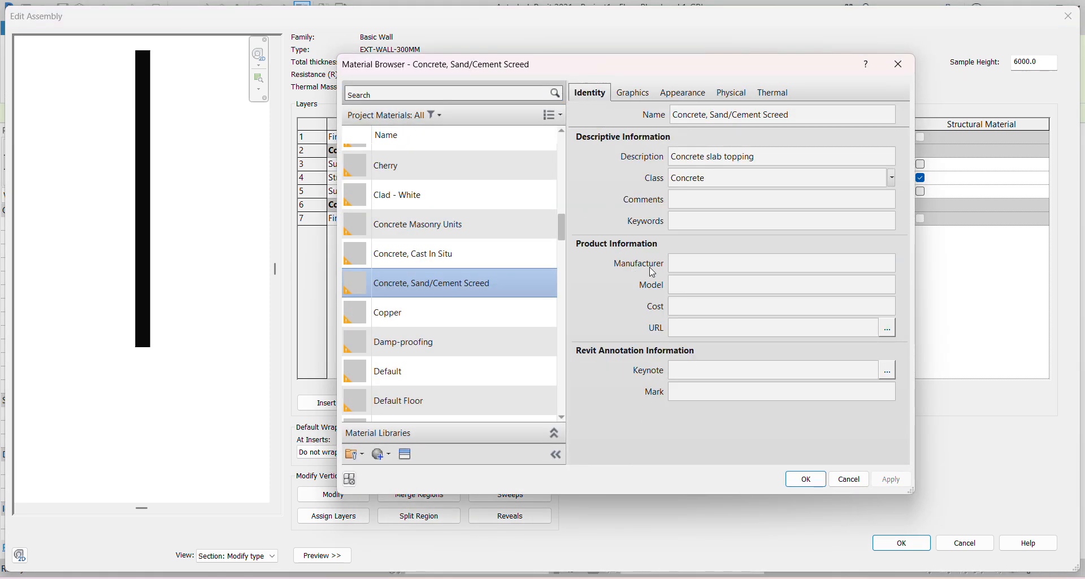
{"action": "left_click", "coordinate": [695, 316]}
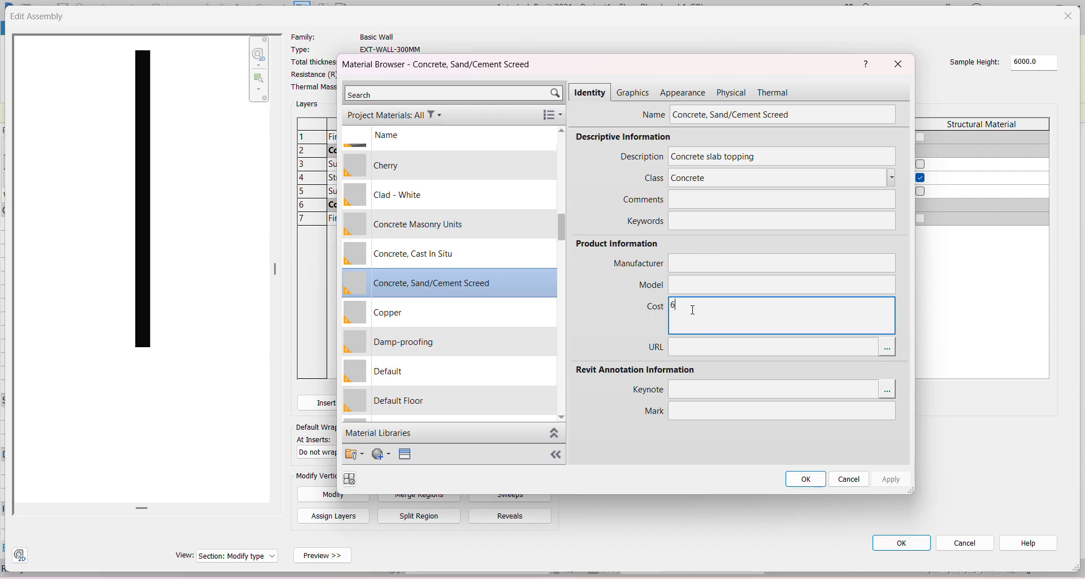
{"action": "left_click", "coordinate": [805, 479]}
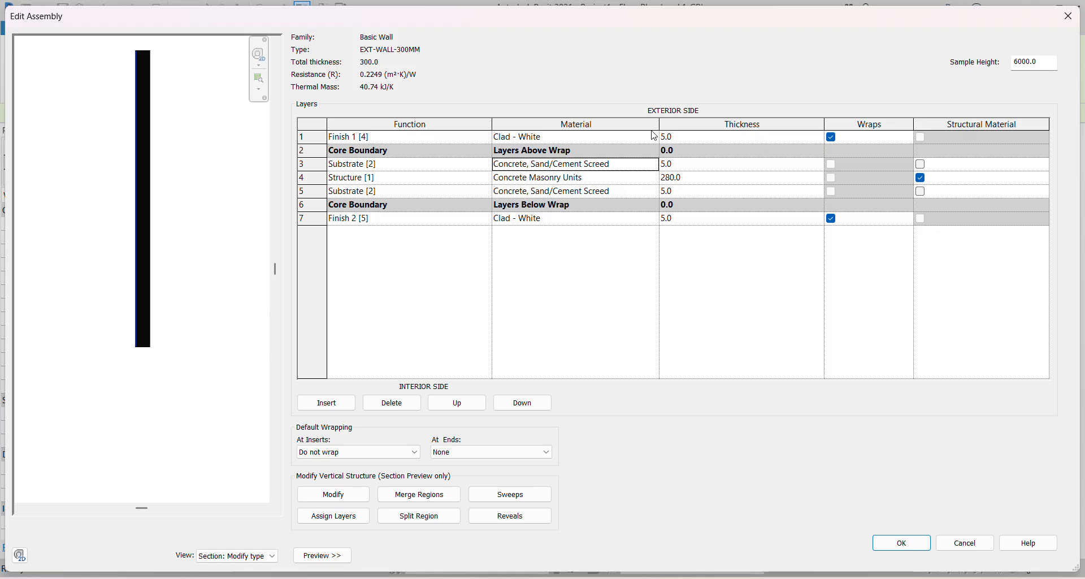
- Set Clad - White's Cost to 20, then accept the wall assembly and type properties
{"action": "left_click", "coordinate": [654, 136]}
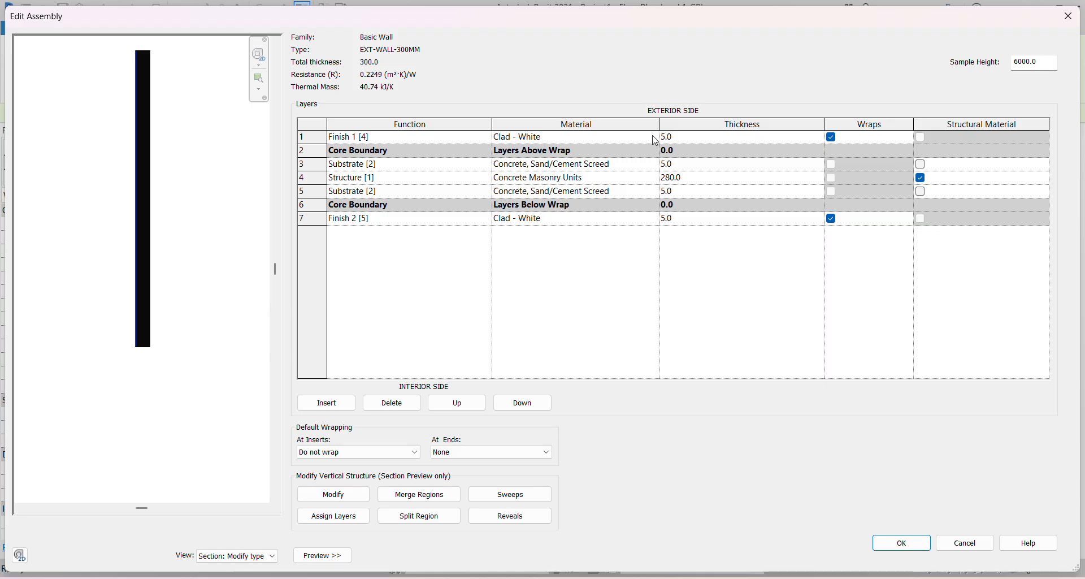
{"action": "left_click", "coordinate": [654, 137]}
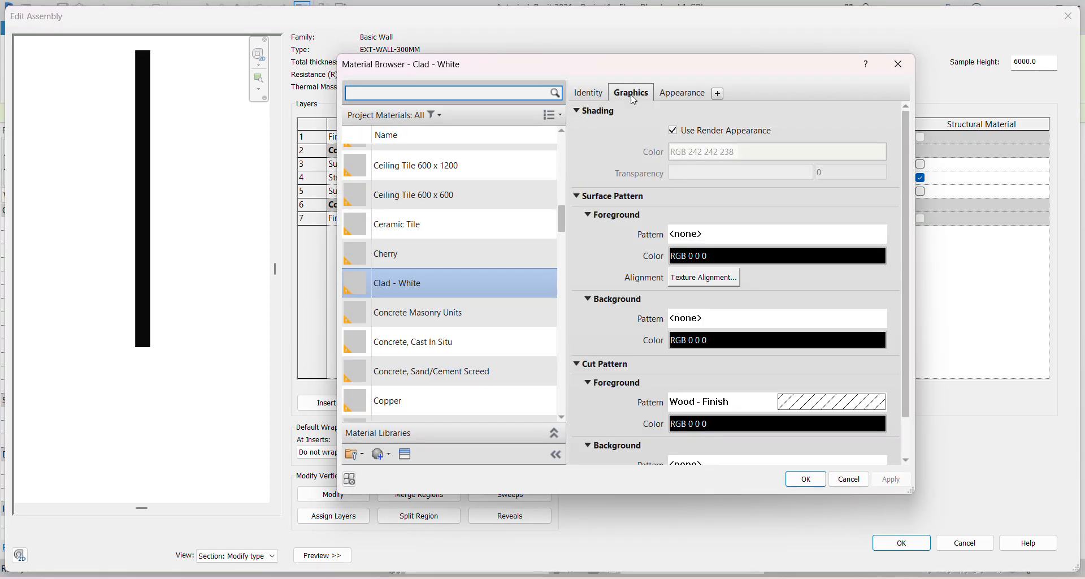
{"action": "left_click", "coordinate": [589, 92]}
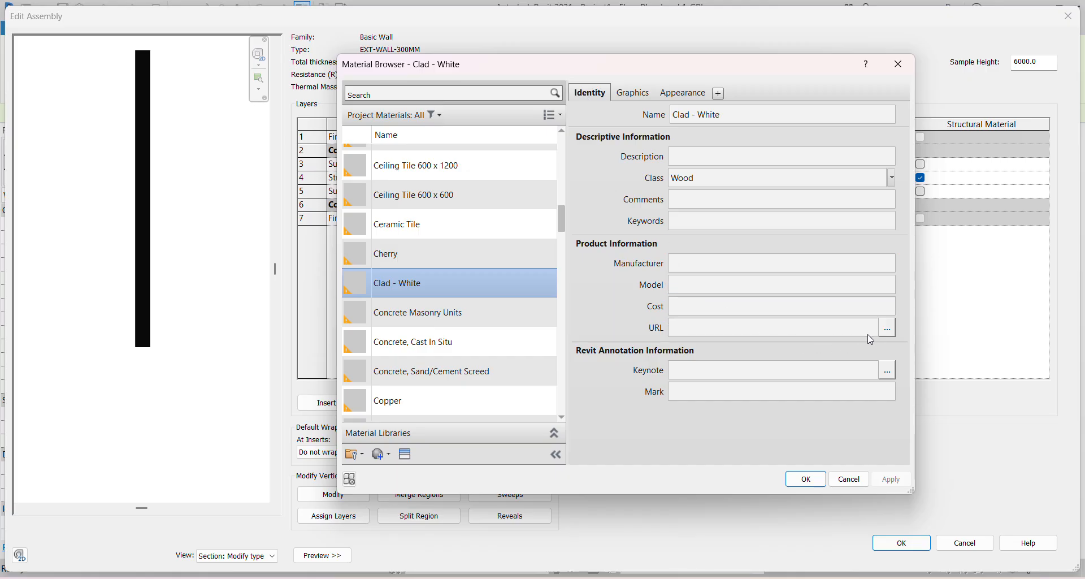
{"action": "left_click", "coordinate": [720, 306]}
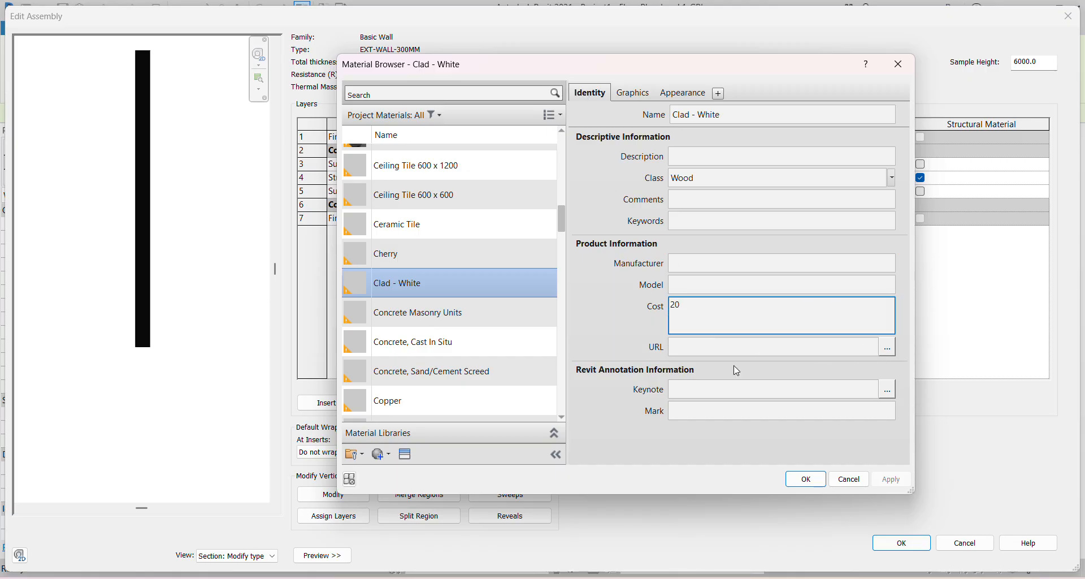
{"action": "left_click", "coordinate": [803, 479]}
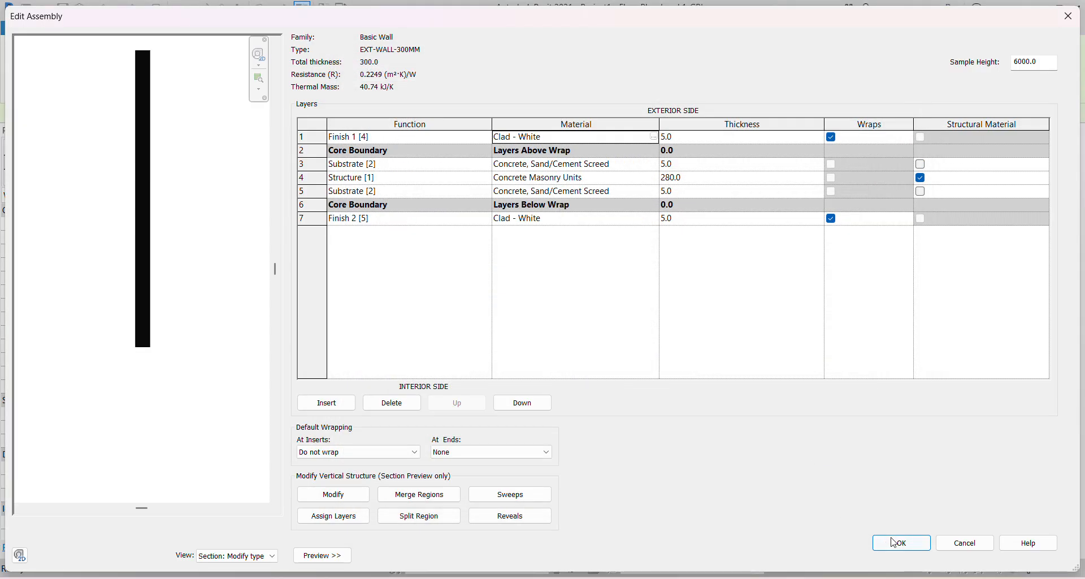
{"action": "left_click", "coordinate": [906, 547]}
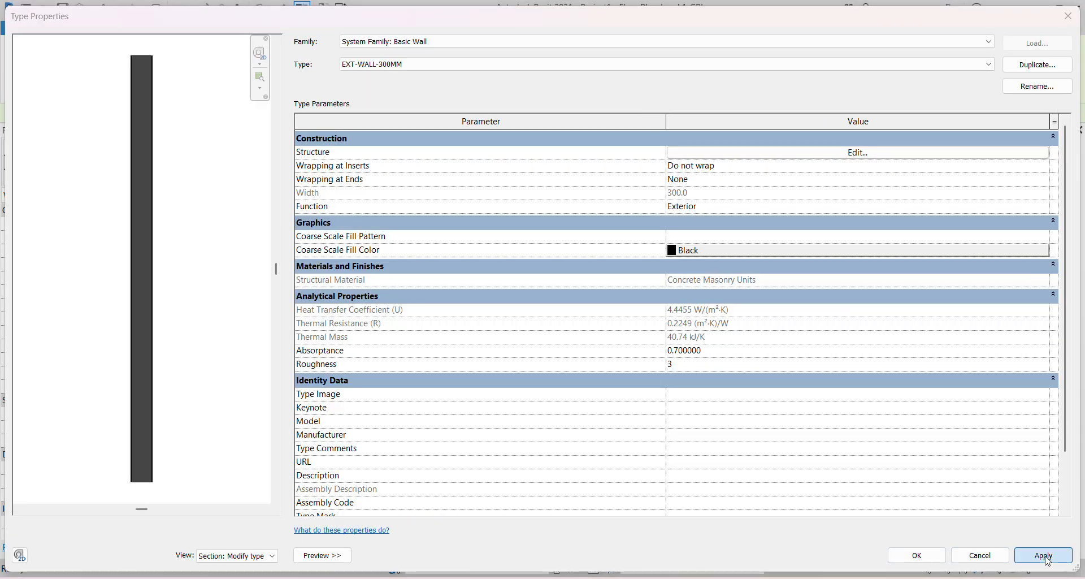
{"action": "left_click", "coordinate": [926, 558]}
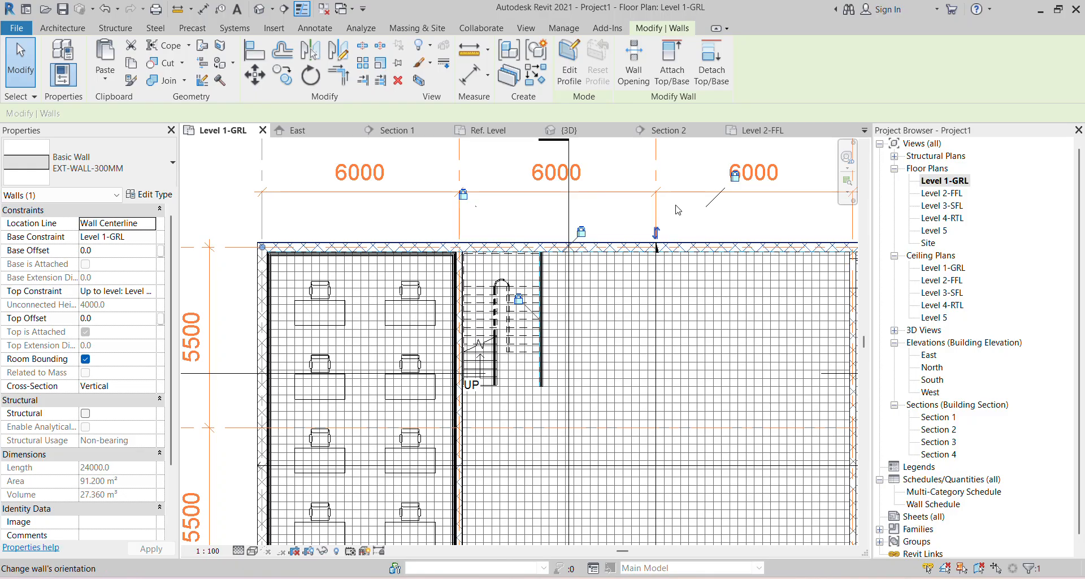
- Create a new Material Takeoff for the Walls category from Schedules/Quantities
{"action": "right_click", "coordinate": [937, 493]}
{"action": "left_click", "coordinate": [955, 479]}
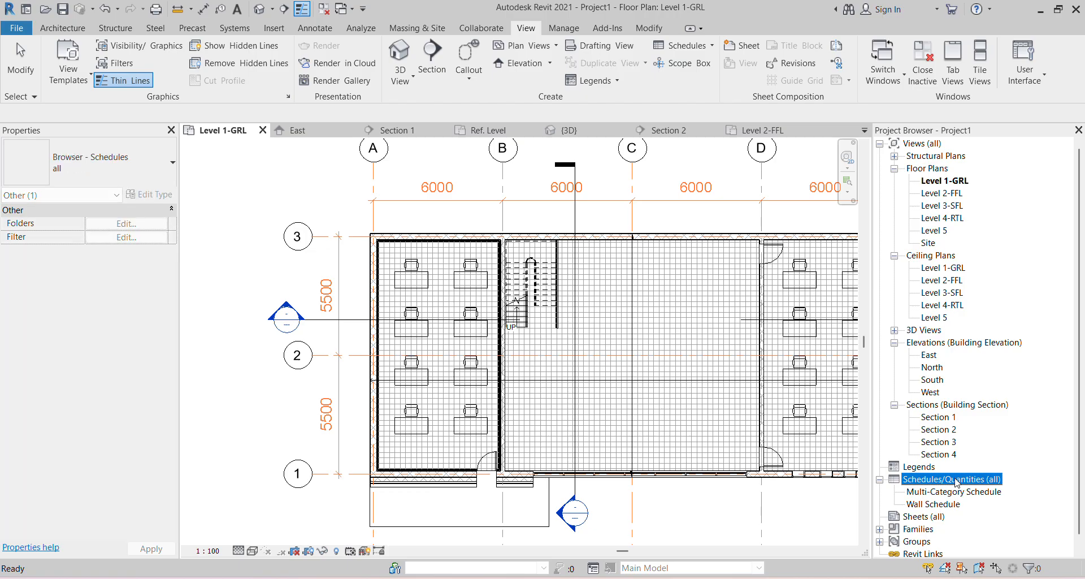
{"action": "right_click", "coordinate": [956, 481]}
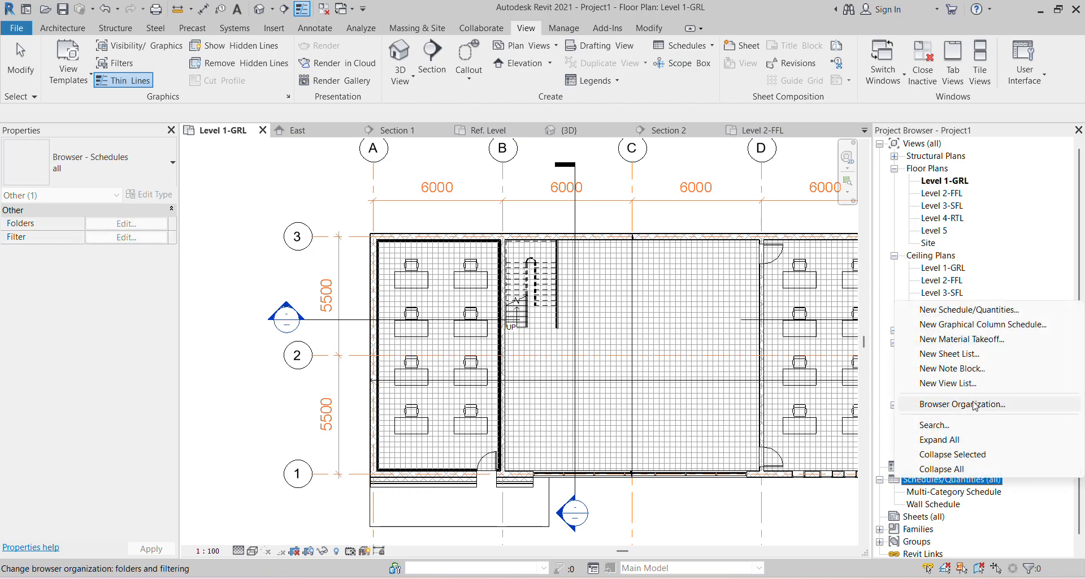
{"action": "left_click", "coordinate": [960, 339]}
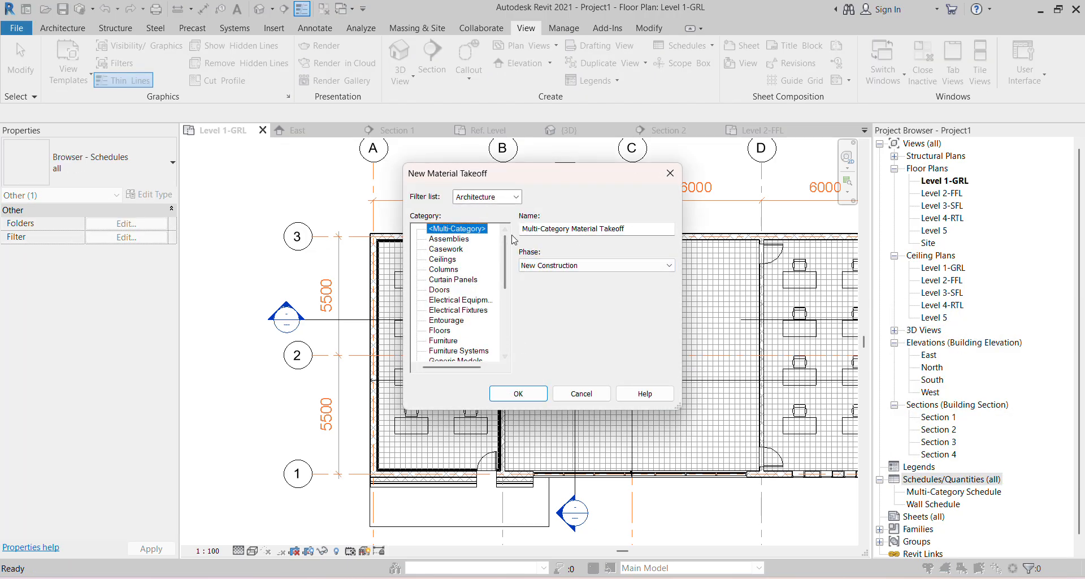
{"action": "scroll", "coordinate": [467, 320], "scroll_direction": "down", "scroll_amount": 5}
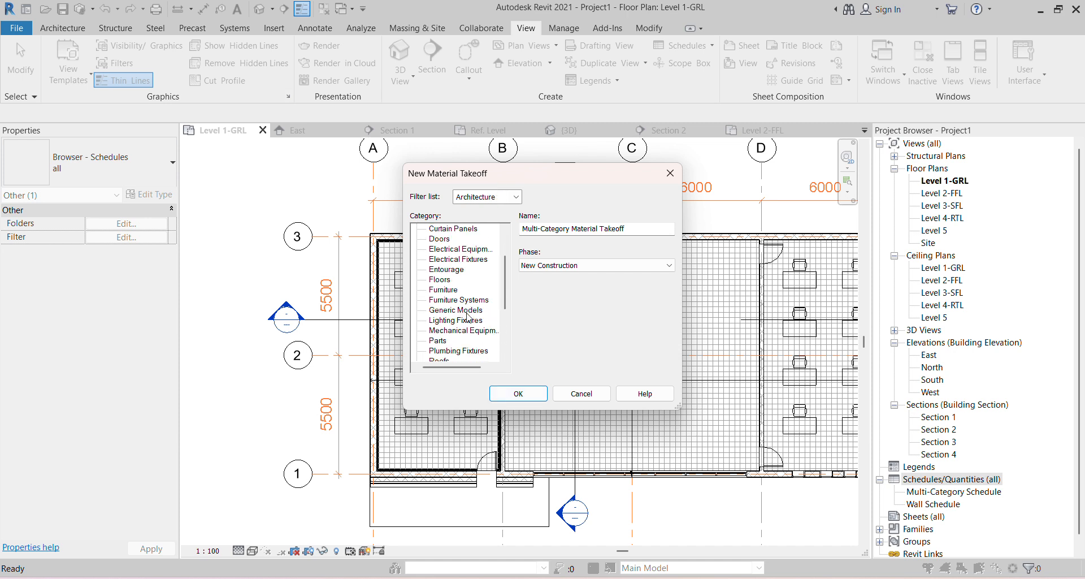
{"action": "scroll", "coordinate": [467, 319], "scroll_direction": "down", "scroll_amount": 1}
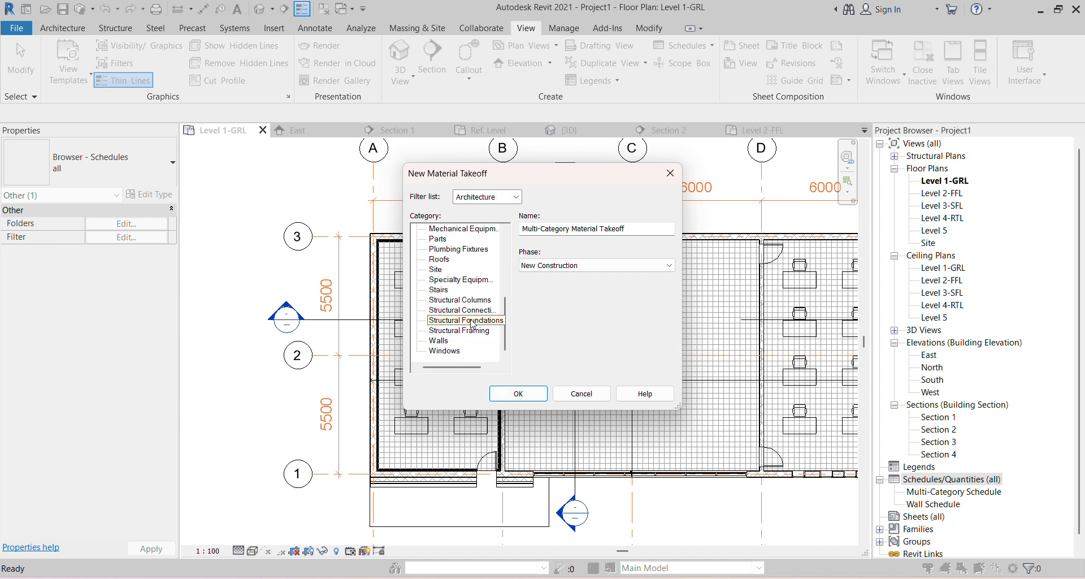
{"action": "left_click", "coordinate": [443, 341]}
{"action": "left_click", "coordinate": [518, 394]}
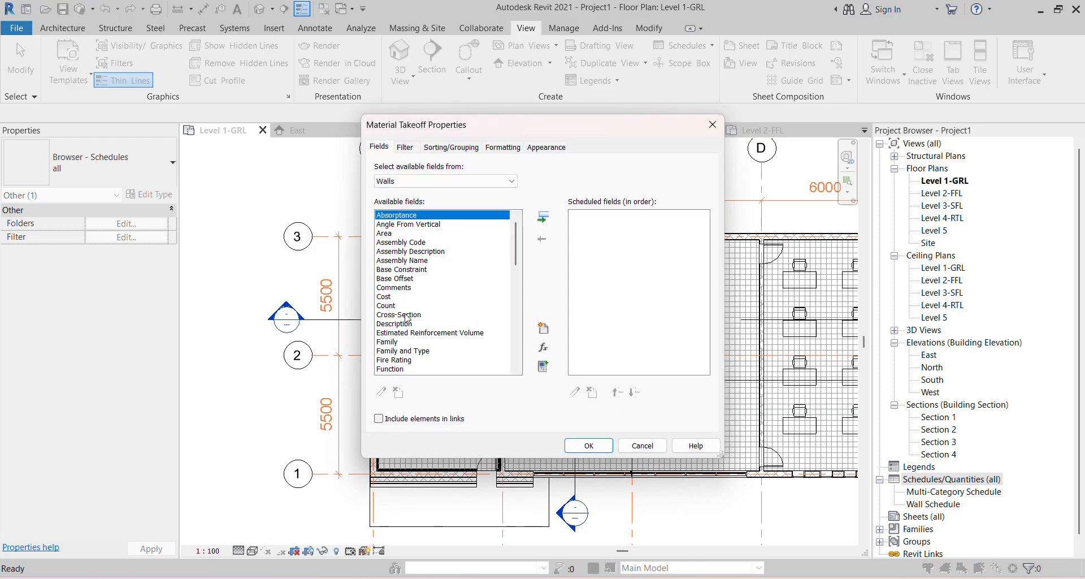
- Add Family and Type, Material: Area, Material: Cost and Material: Volume as takeoff fields
{"action": "left_click", "coordinate": [427, 352]}
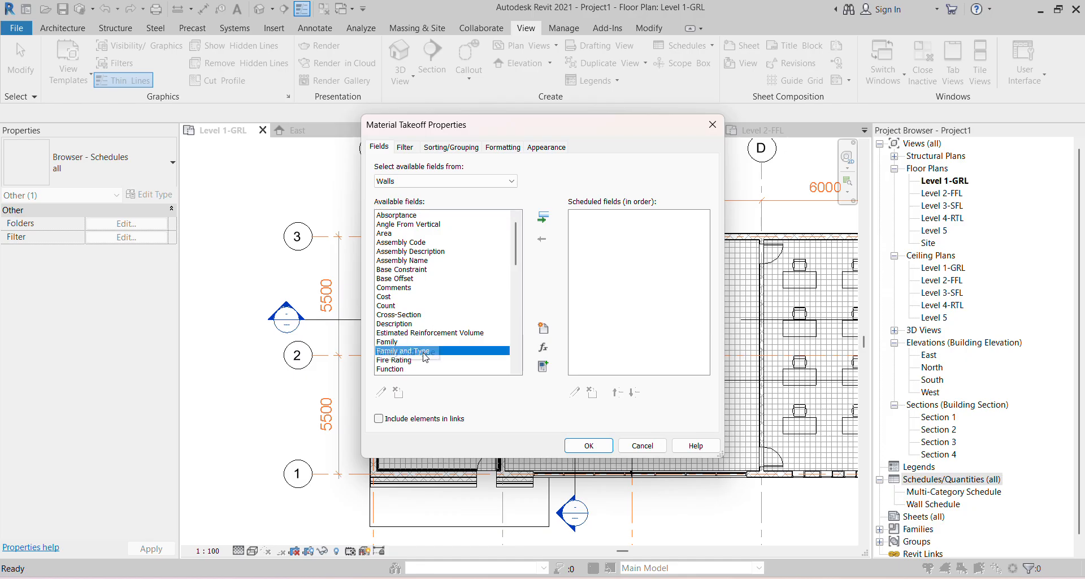
{"action": "left_click", "coordinate": [543, 218]}
{"action": "scroll", "coordinate": [447, 286], "scroll_direction": "down", "scroll_amount": 8}
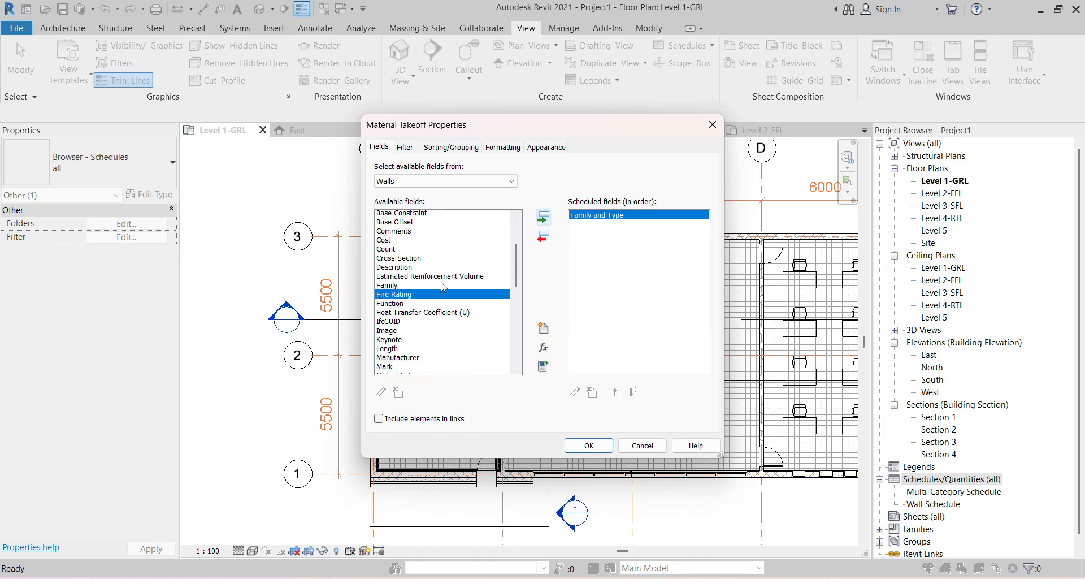
{"action": "scroll", "coordinate": [419, 245], "scroll_direction": "up", "scroll_amount": 1}
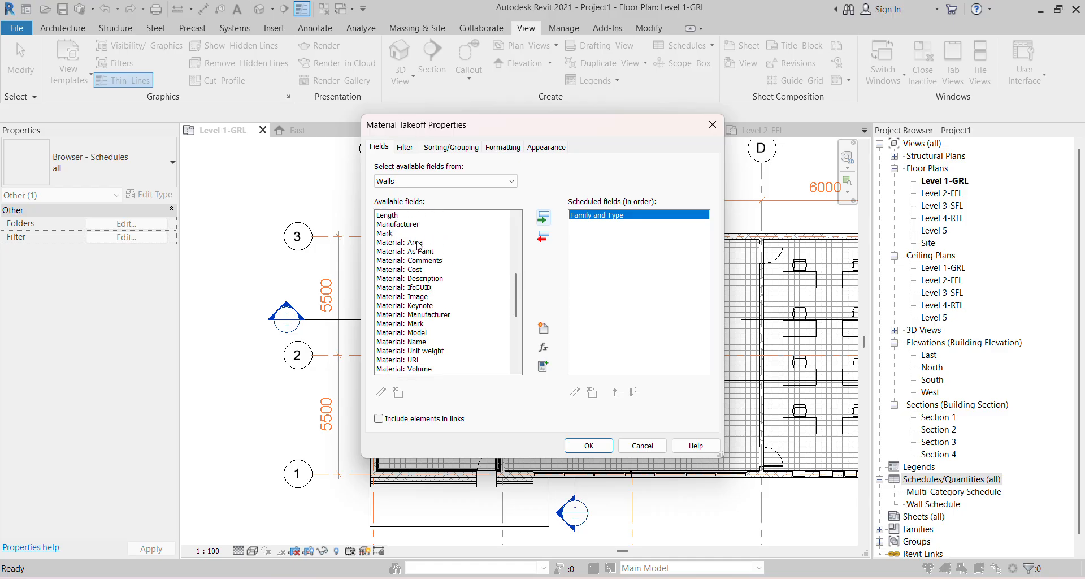
{"action": "left_click", "coordinate": [419, 242]}
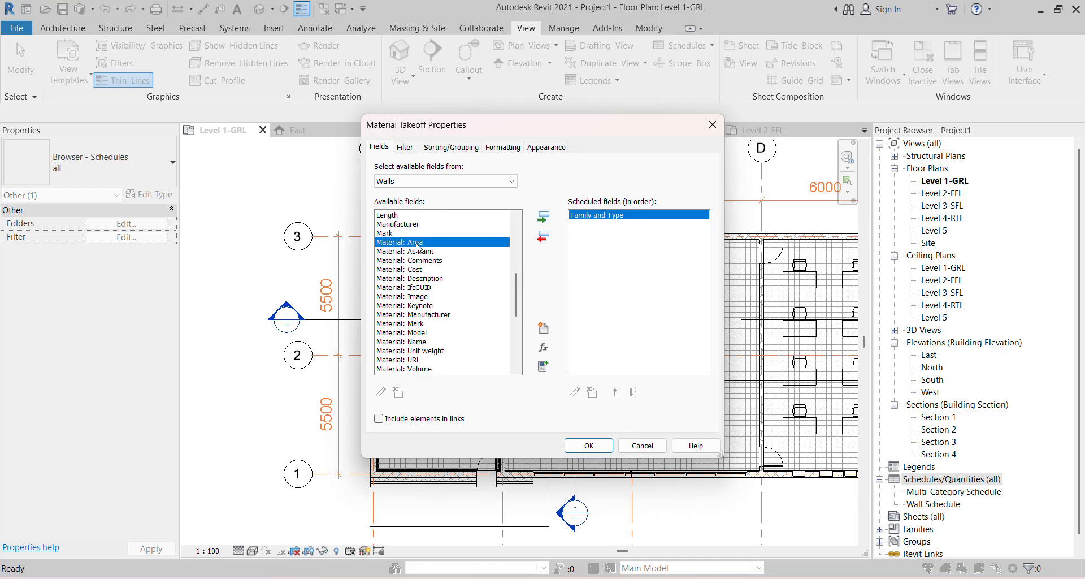
{"action": "left_click", "coordinate": [543, 218]}
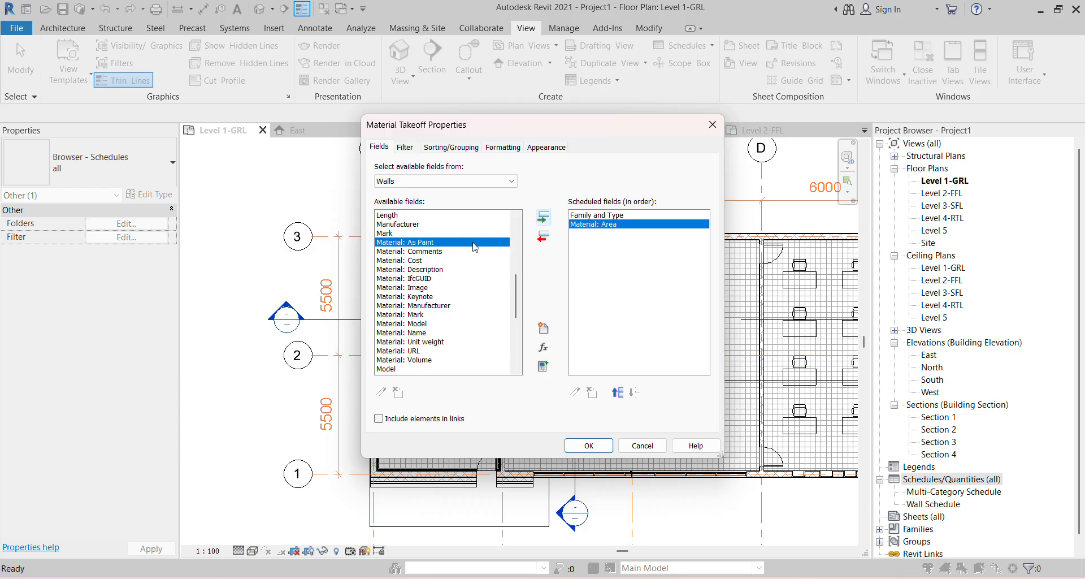
{"action": "left_click", "coordinate": [419, 261]}
{"action": "left_click", "coordinate": [543, 218]}
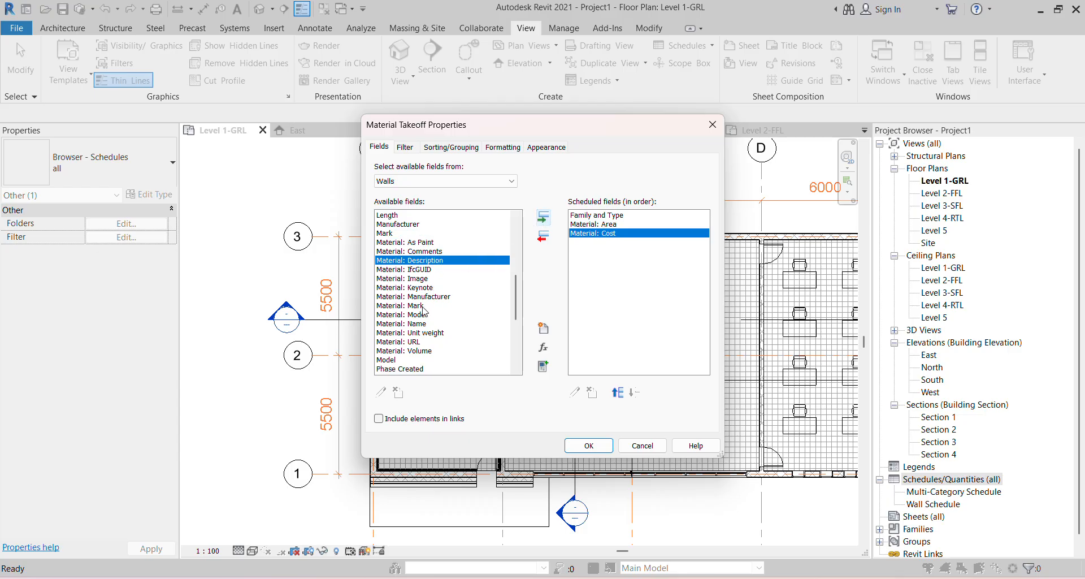
{"action": "left_click", "coordinate": [421, 350]}
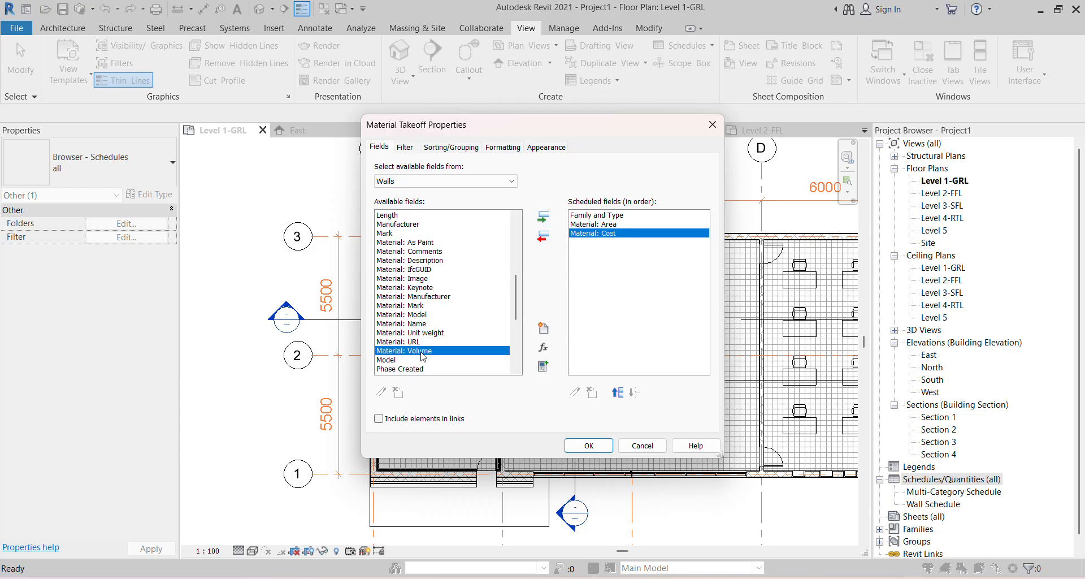
{"action": "left_click", "coordinate": [545, 219]}
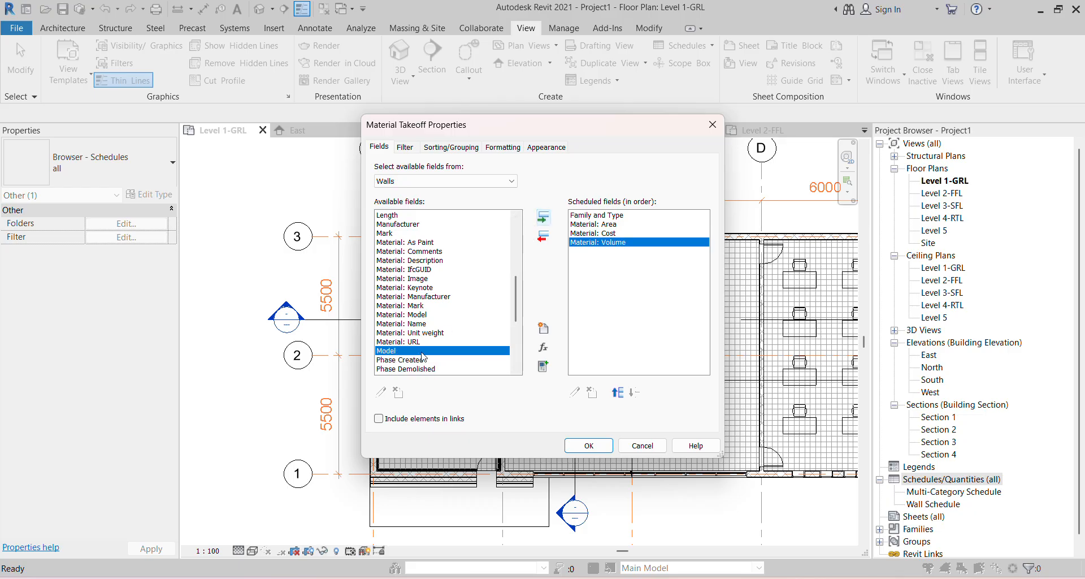
- Add the Length and Width fields to the takeoff
{"action": "scroll", "coordinate": [423, 353], "scroll_direction": "down", "scroll_amount": 2}
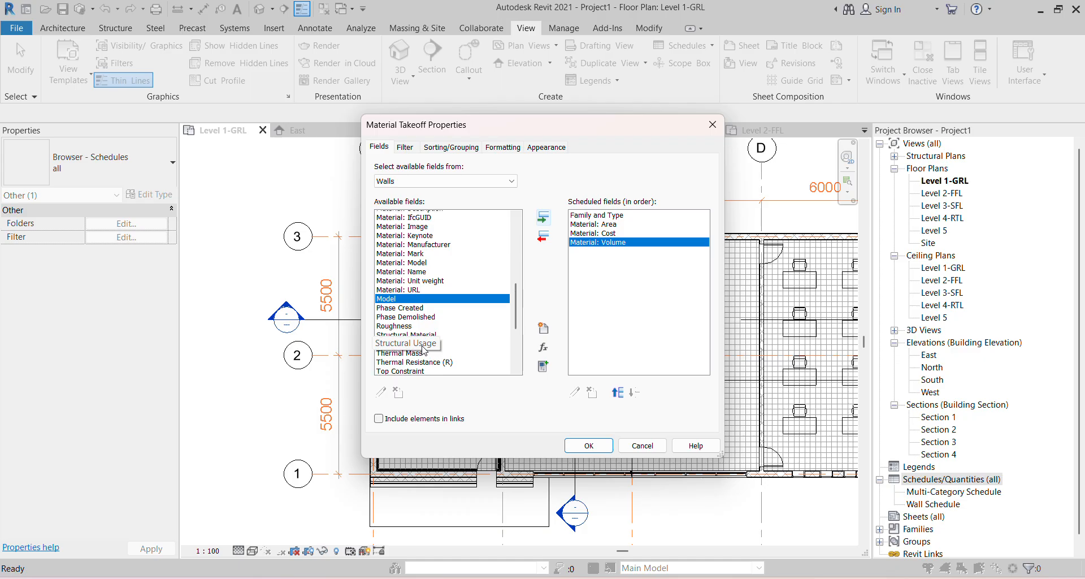
{"action": "scroll", "coordinate": [429, 339], "scroll_direction": "up", "scroll_amount": 3}
{"action": "scroll", "coordinate": [445, 322], "scroll_direction": "up", "scroll_amount": 1}
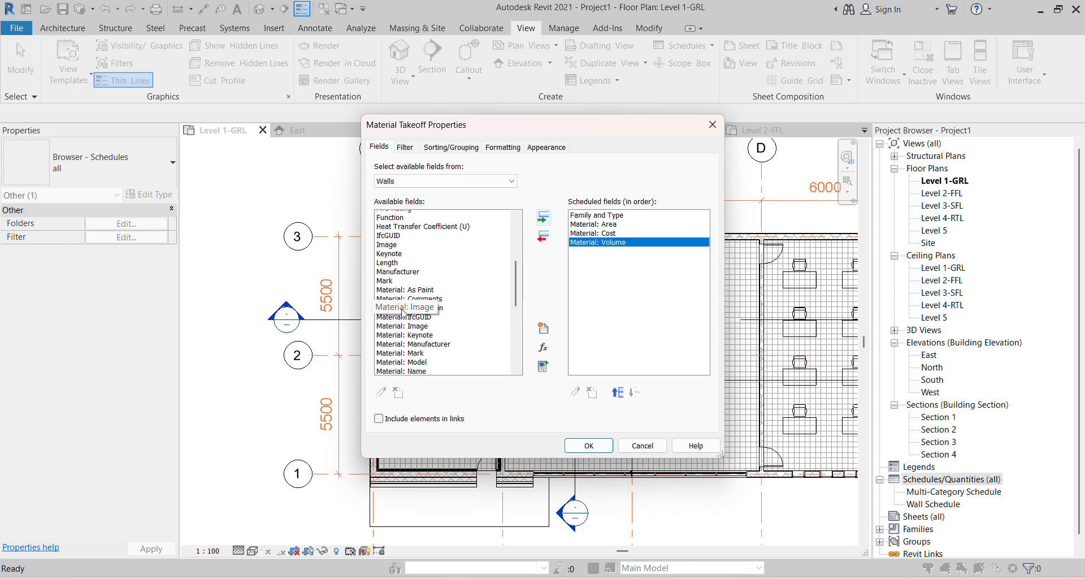
{"action": "left_click", "coordinate": [393, 269]}
{"action": "left_click", "coordinate": [543, 217]}
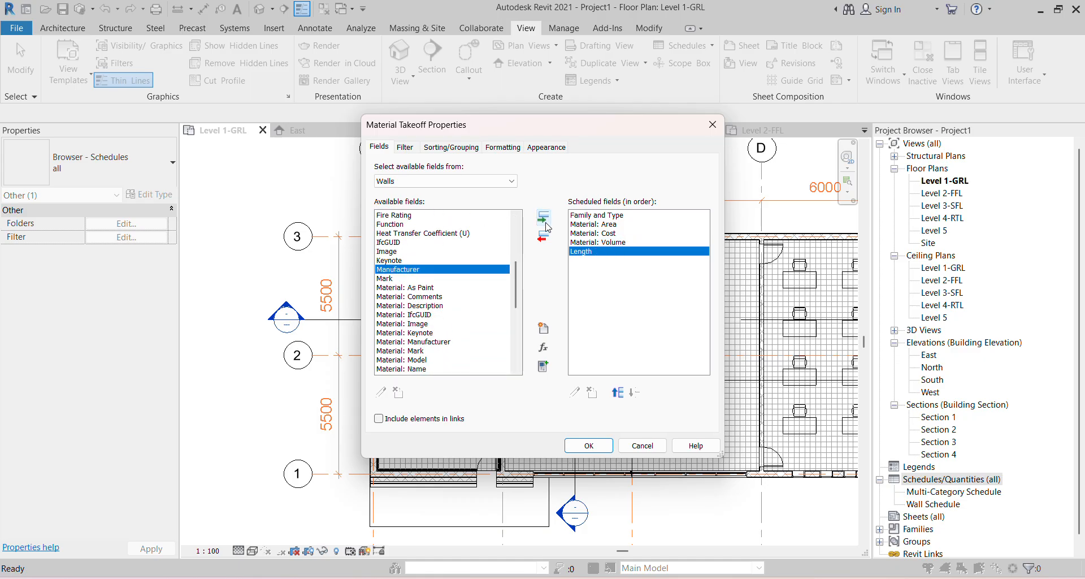
{"action": "scroll", "coordinate": [407, 316], "scroll_direction": "down", "scroll_amount": 7}
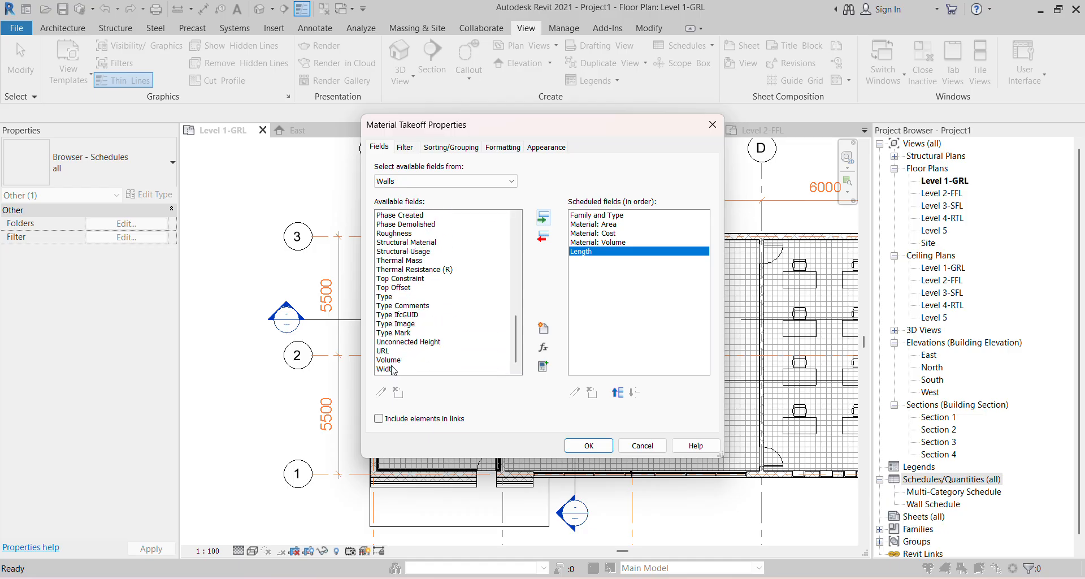
{"action": "left_click", "coordinate": [391, 371]}
{"action": "left_click", "coordinate": [543, 217]}
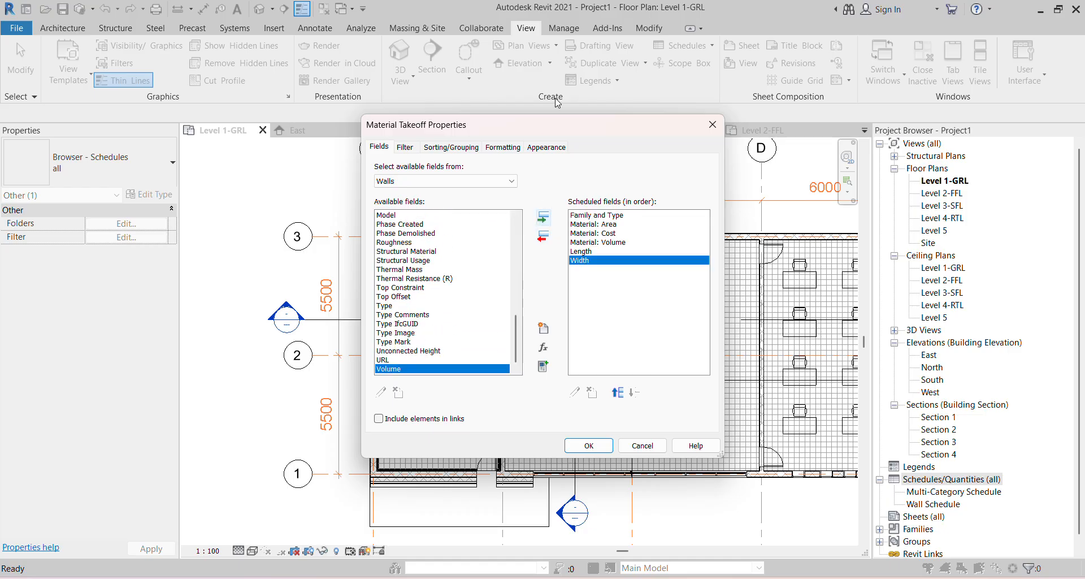
{"action": "left_click", "coordinate": [566, 21]}
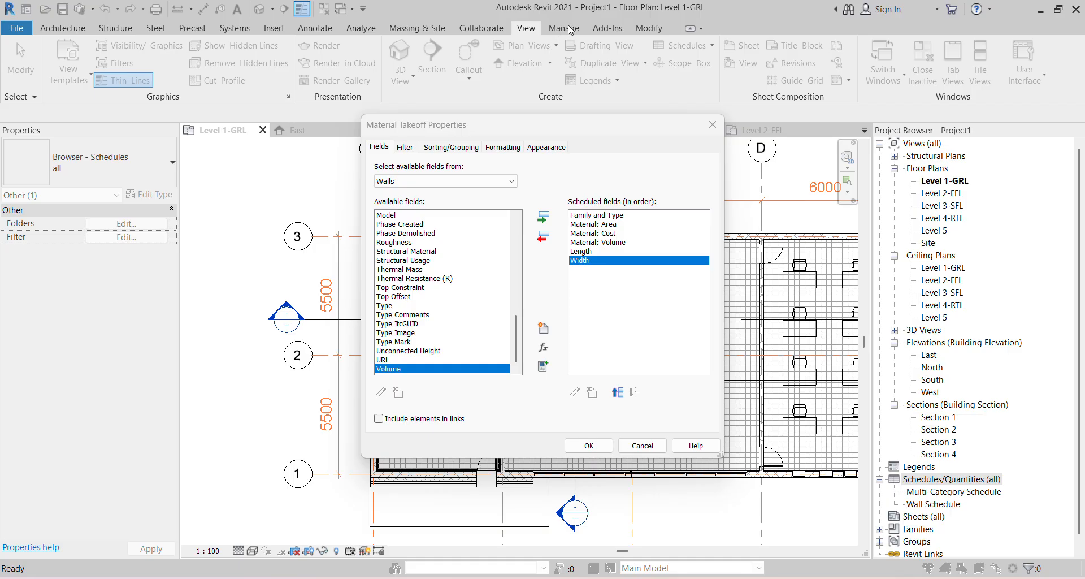
- Move Length and Width above Material: Area, confirm, and widen the Family and Type column
{"action": "left_click", "coordinate": [589, 253]}
{"action": "left_click", "coordinate": [617, 392]}
{"action": "left_click", "coordinate": [618, 392]}
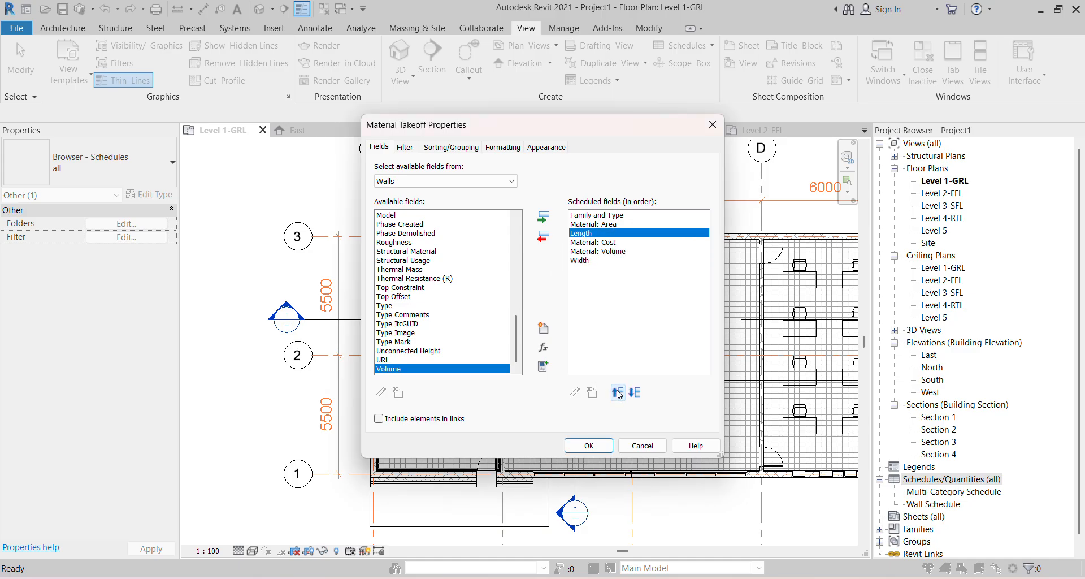
{"action": "left_click", "coordinate": [617, 392]}
{"action": "left_click", "coordinate": [580, 267]}
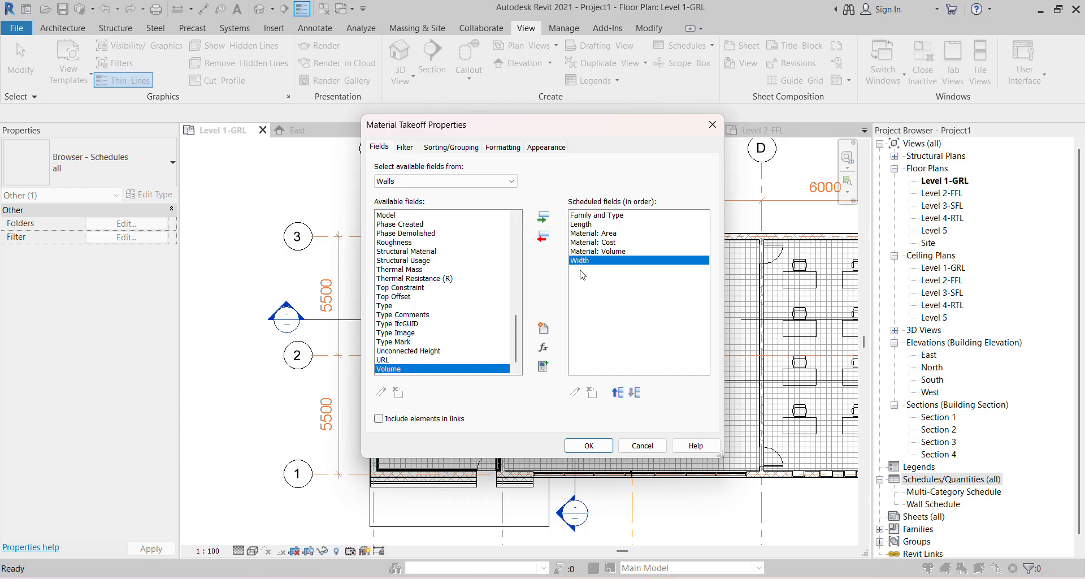
{"action": "left_click", "coordinate": [618, 393]}
{"action": "left_click", "coordinate": [617, 393]}
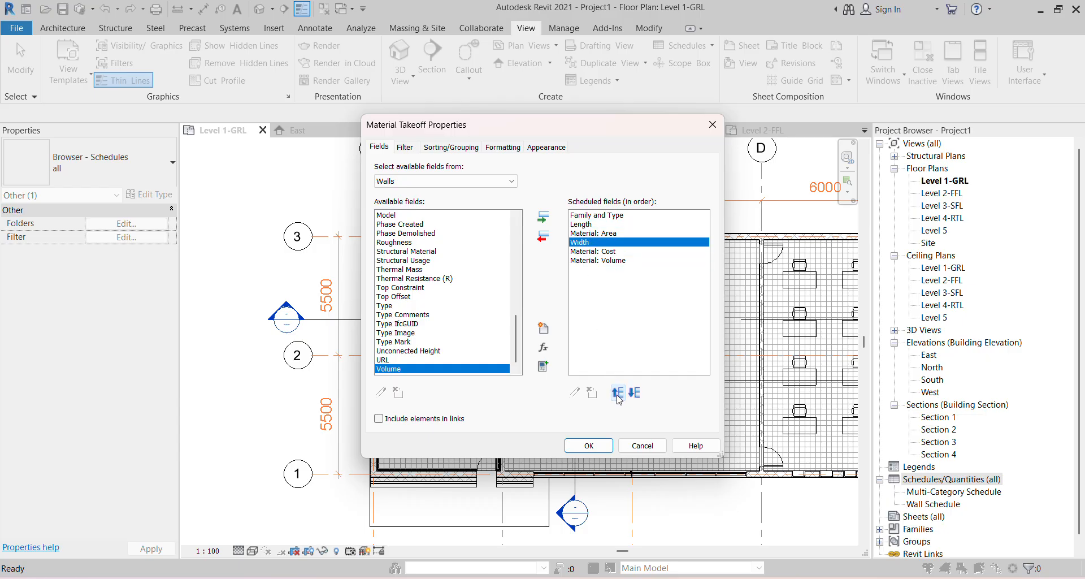
{"action": "left_click", "coordinate": [617, 392]}
{"action": "left_click", "coordinate": [588, 447]}
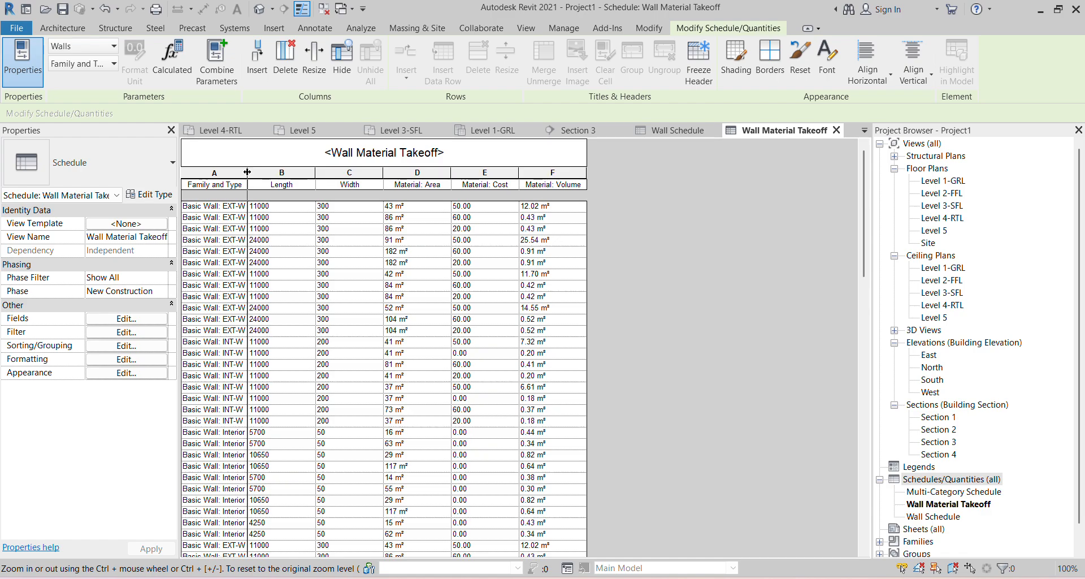
{"action": "left_click_drag", "start_coordinate": [247, 172], "coordinate": [336, 172]}
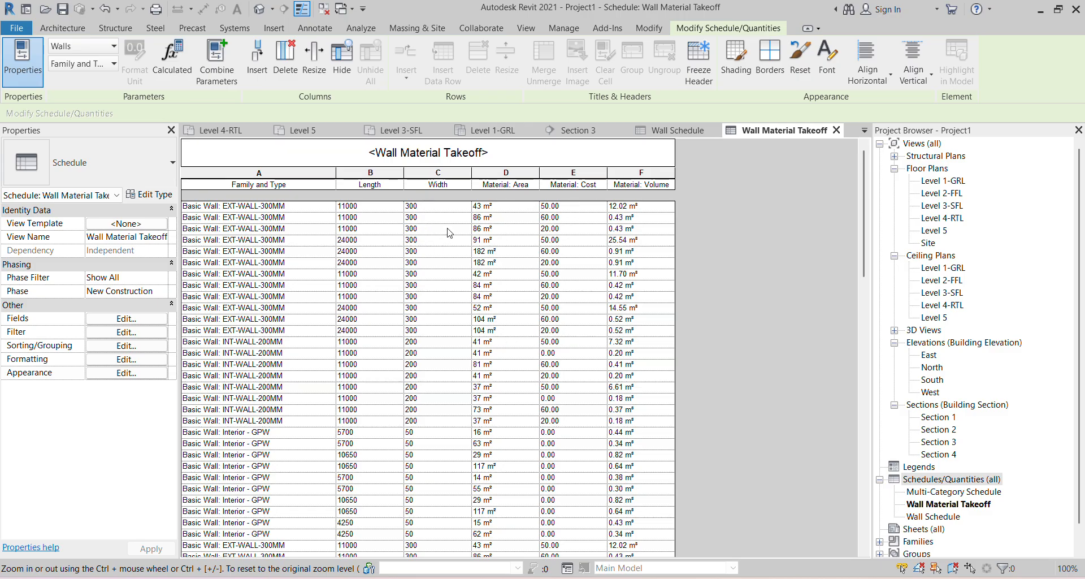
- Sort the takeoff by Length with a header row for each length group
{"action": "left_click", "coordinate": [467, 172]}
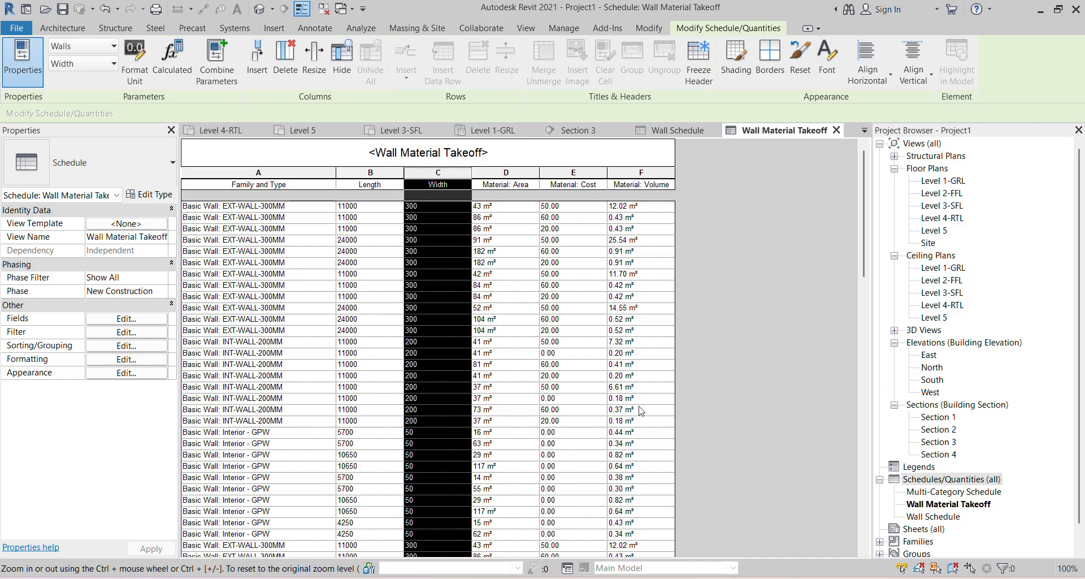
{"action": "left_click", "coordinate": [134, 345]}
{"action": "left_click", "coordinate": [455, 169]}
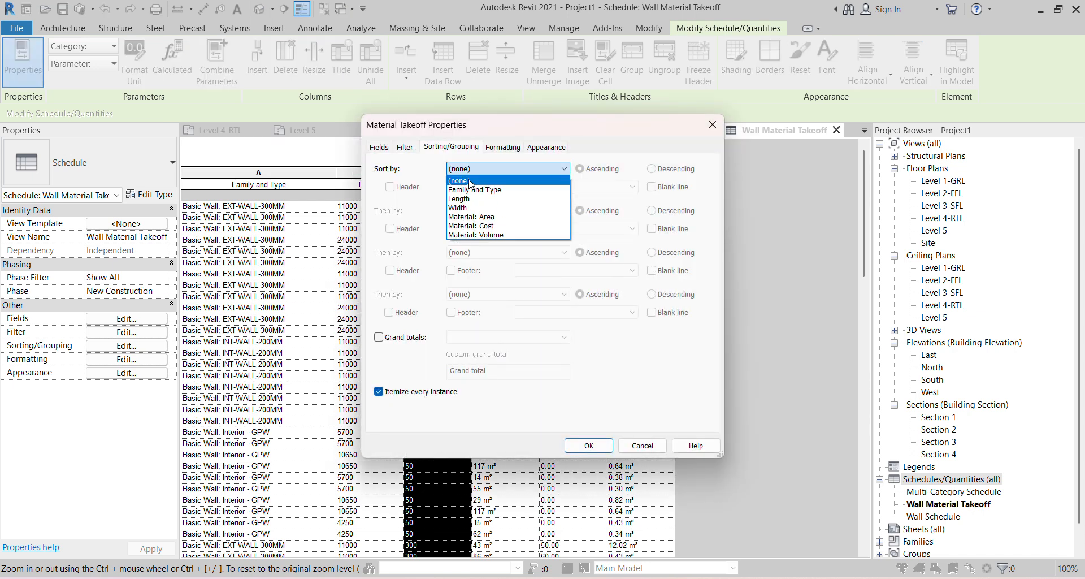
{"action": "left_click", "coordinate": [480, 198]}
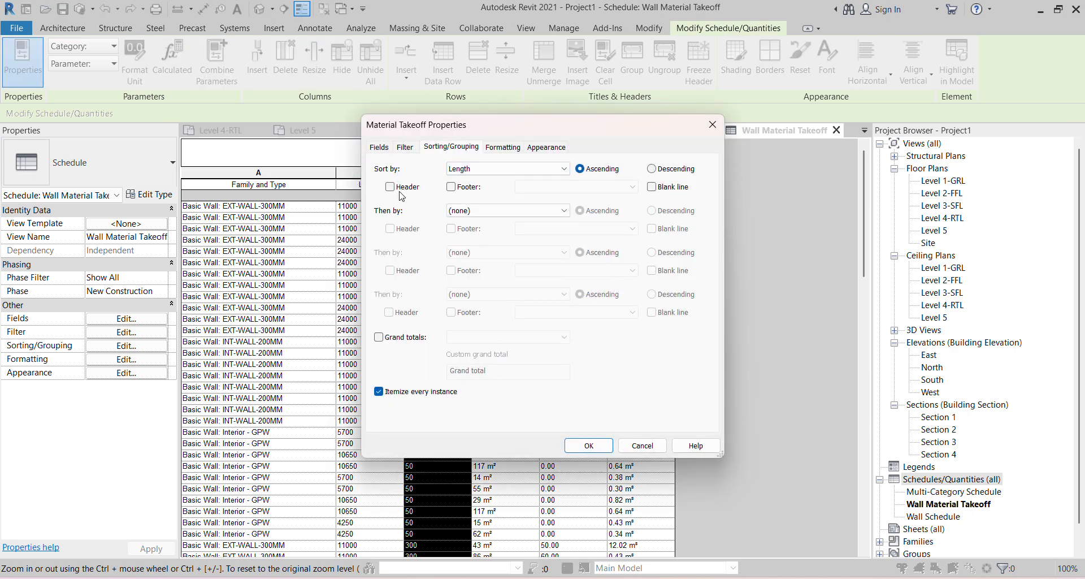
{"action": "left_click", "coordinate": [390, 187]}
{"action": "left_click", "coordinate": [588, 445]}
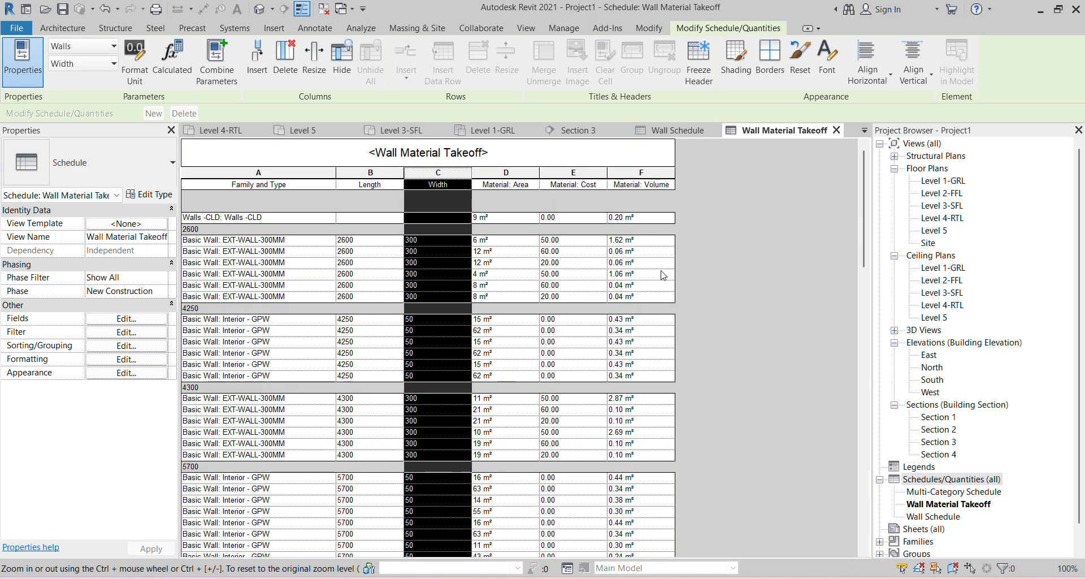
{"action": "scroll", "coordinate": [207, 338], "scroll_direction": "down", "scroll_amount": 1}
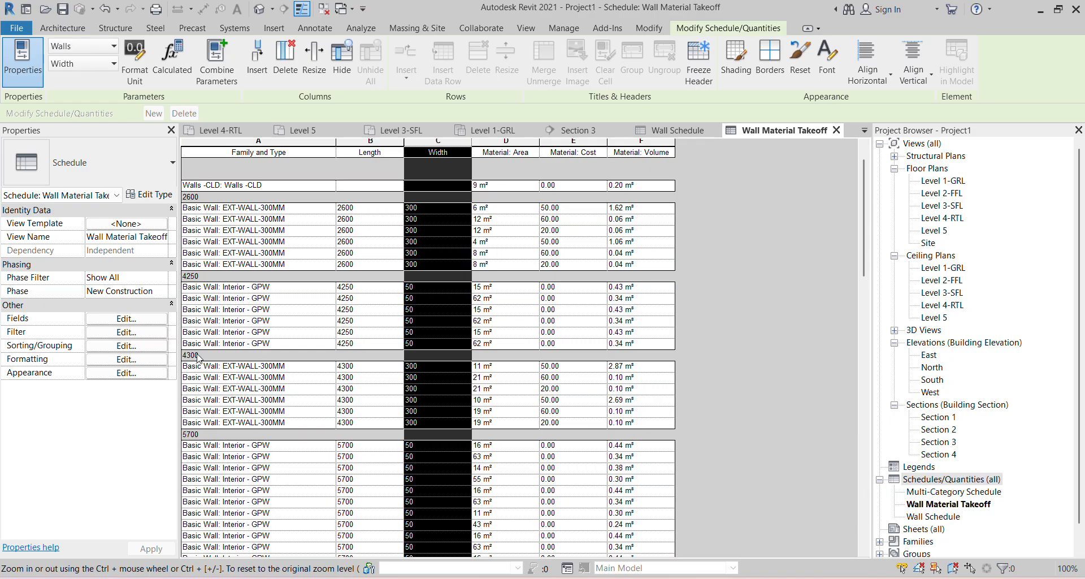
{"action": "scroll", "coordinate": [242, 530], "scroll_direction": "down", "scroll_amount": 3}
{"action": "scroll", "coordinate": [198, 438], "scroll_direction": "up", "scroll_amount": 2}
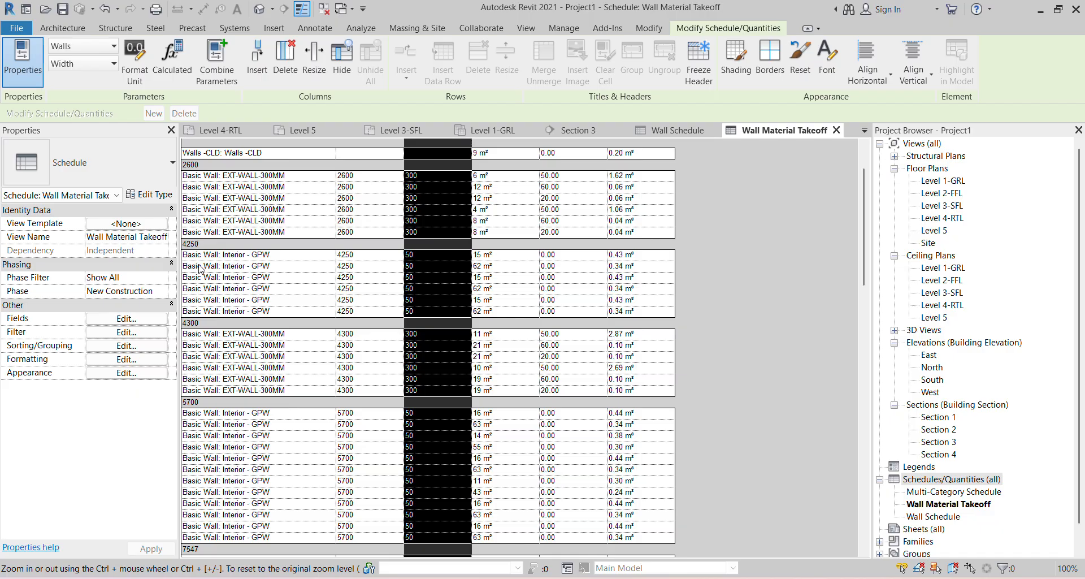
{"action": "scroll", "coordinate": [472, 256], "scroll_direction": "up", "scroll_amount": 2}
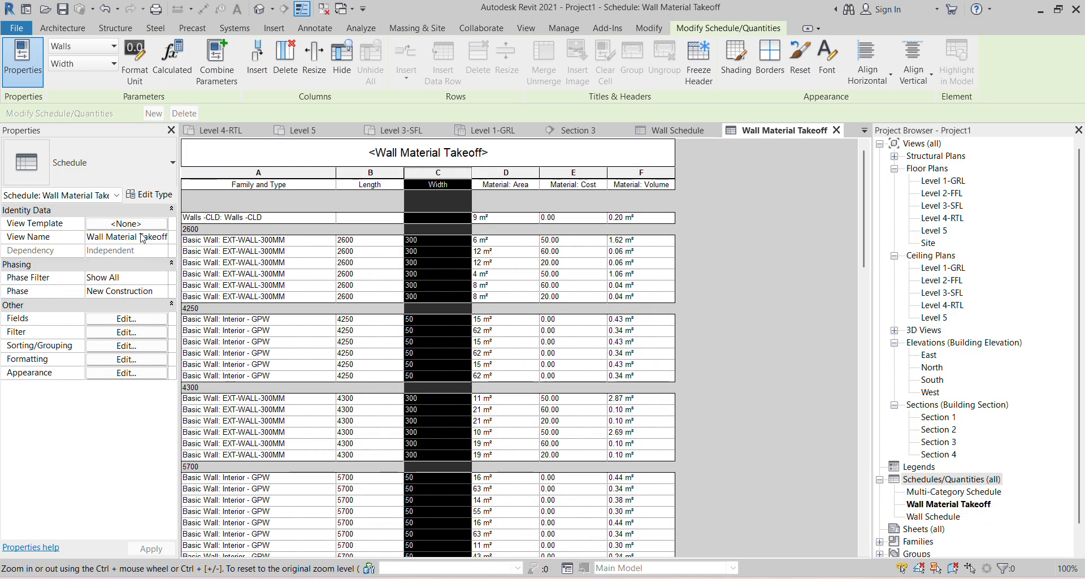
- Change the sort field from Length to Family and Type so rows group by wall type
{"action": "left_click", "coordinate": [129, 347]}
{"action": "left_click", "coordinate": [487, 168]}
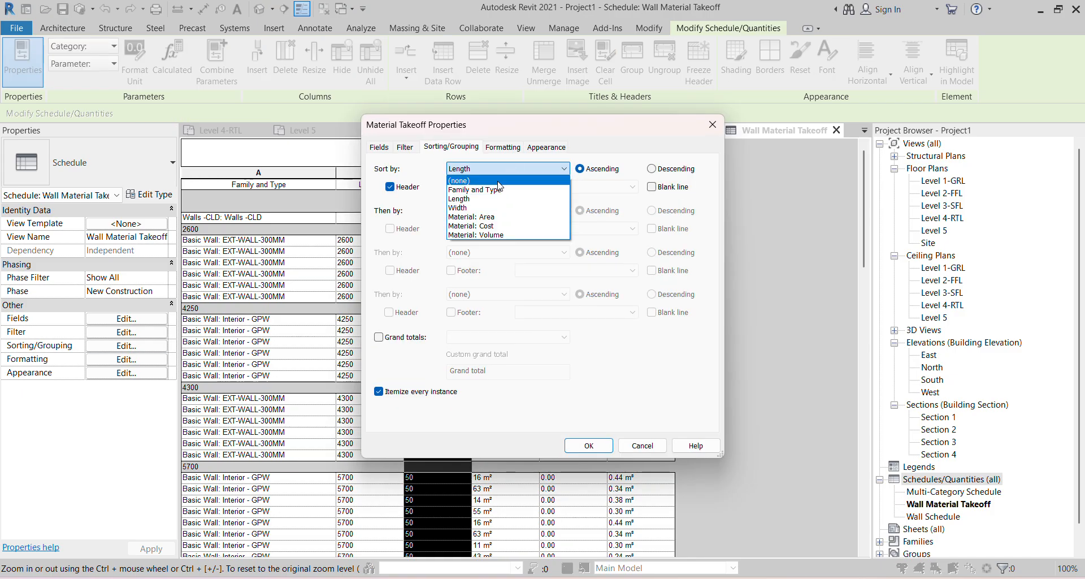
{"action": "left_click", "coordinate": [471, 197]}
{"action": "left_click", "coordinate": [483, 169]}
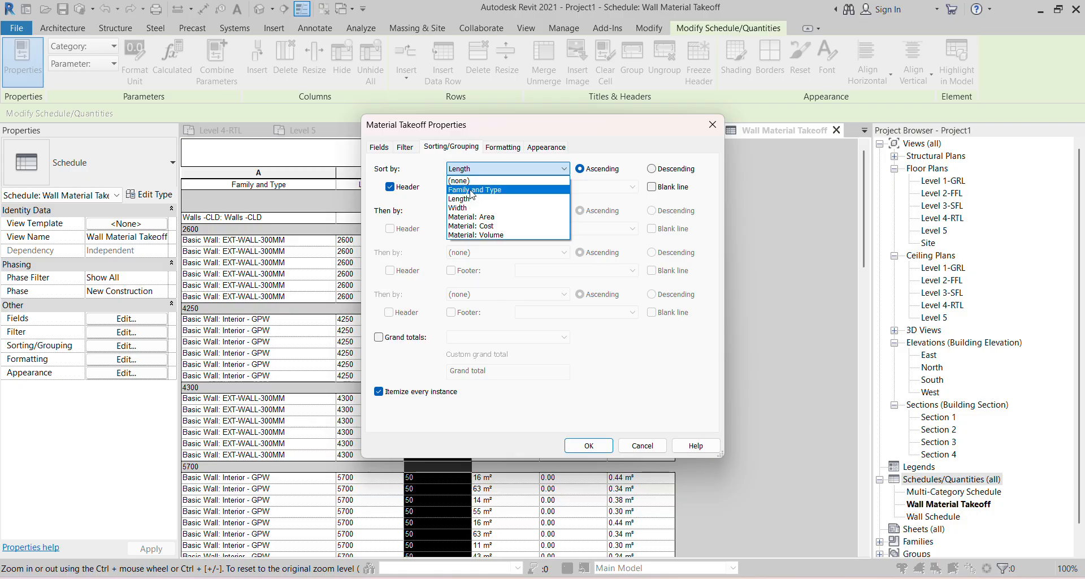
{"action": "left_click", "coordinate": [481, 193]}
{"action": "left_click", "coordinate": [588, 445]}
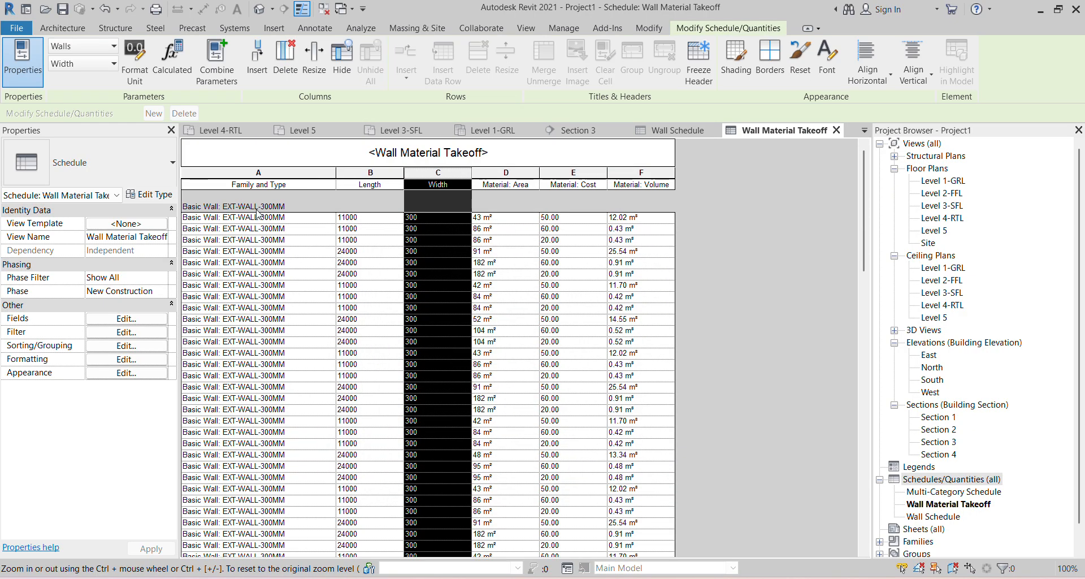
{"action": "scroll", "coordinate": [309, 257], "scroll_direction": "down", "scroll_amount": 10}
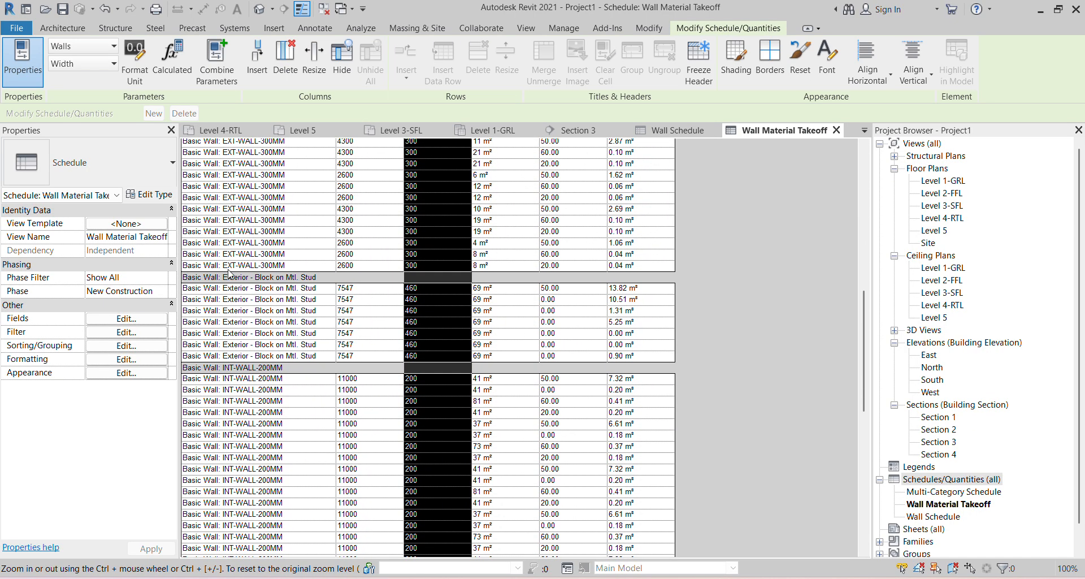
{"action": "scroll", "coordinate": [229, 275], "scroll_direction": "up", "scroll_amount": 12}
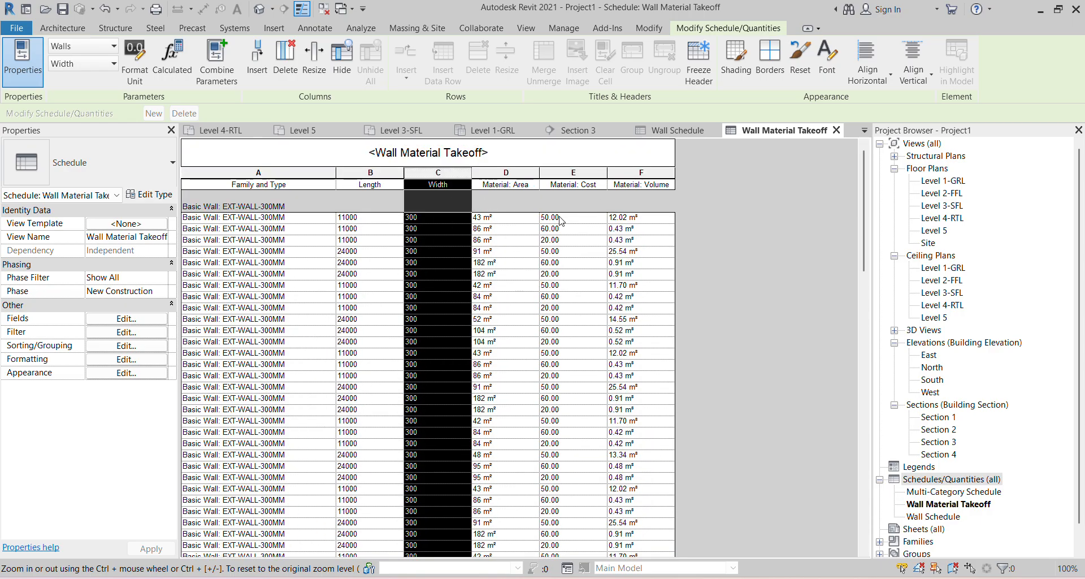
{"action": "scroll", "coordinate": [559, 219], "scroll_direction": "down", "scroll_amount": 10}
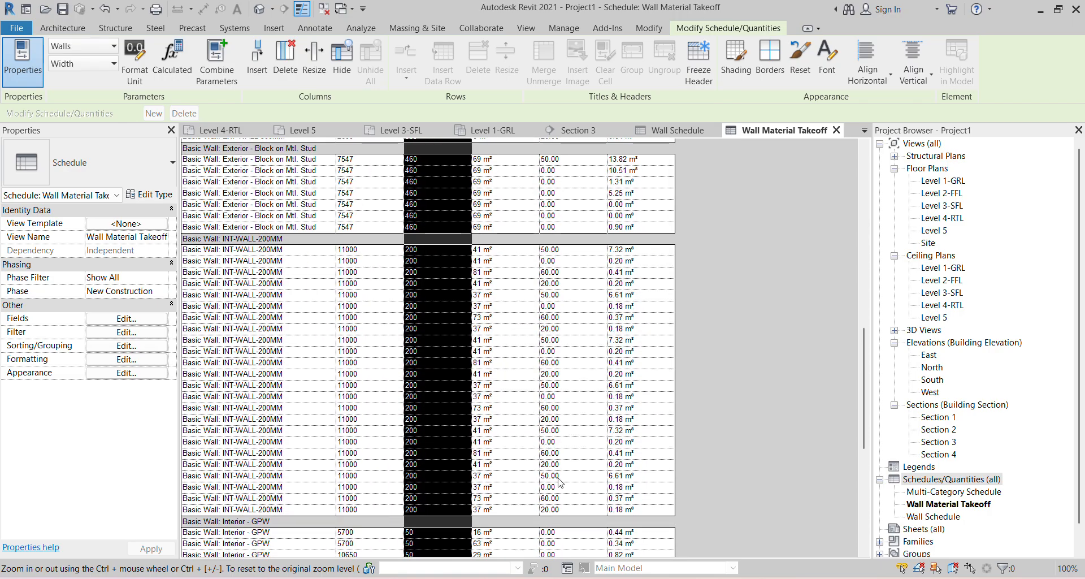
{"action": "scroll", "coordinate": [558, 492], "scroll_direction": "down", "scroll_amount": 5}
{"action": "scroll", "coordinate": [572, 316], "scroll_direction": "up", "scroll_amount": 12}
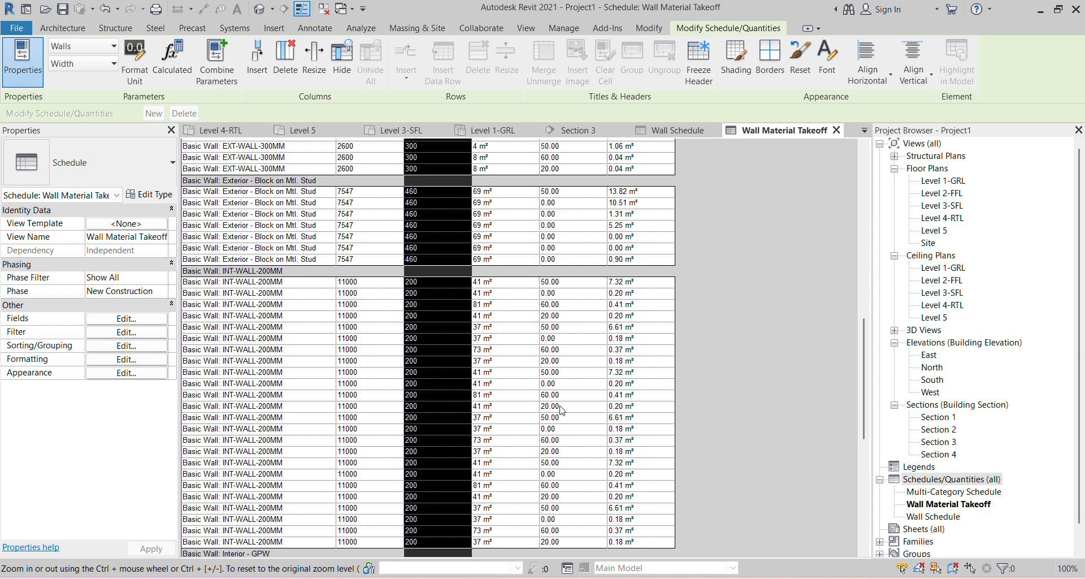
{"action": "scroll", "coordinate": [572, 316], "scroll_direction": "up", "scroll_amount": 3}
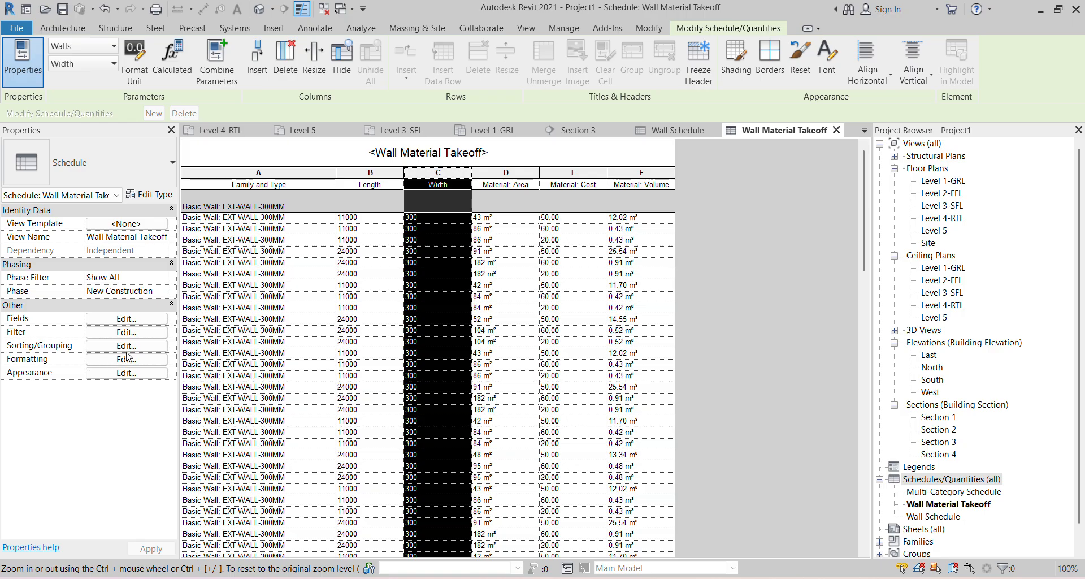
- Add a calculated parameter named Total Cost with a Currency value type
{"action": "left_click", "coordinate": [131, 319]}
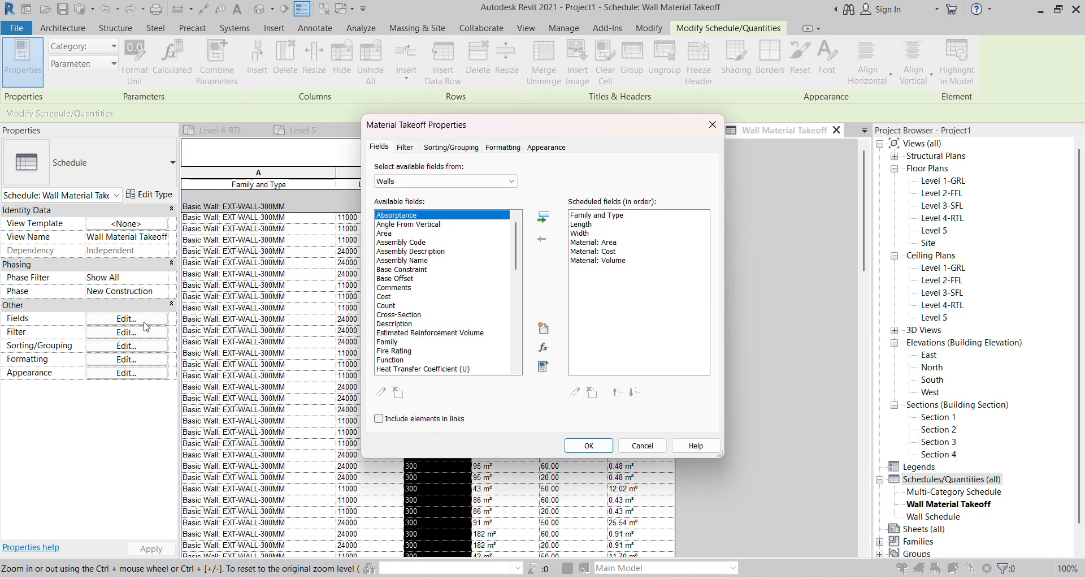
{"action": "left_click", "coordinate": [549, 352]}
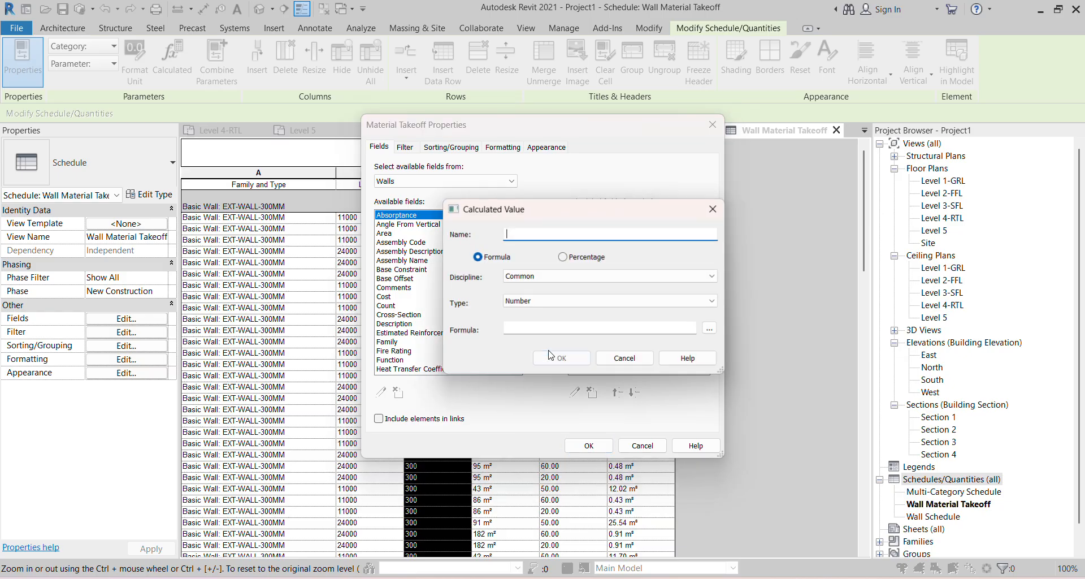
{"action": "type", "text": "T"}
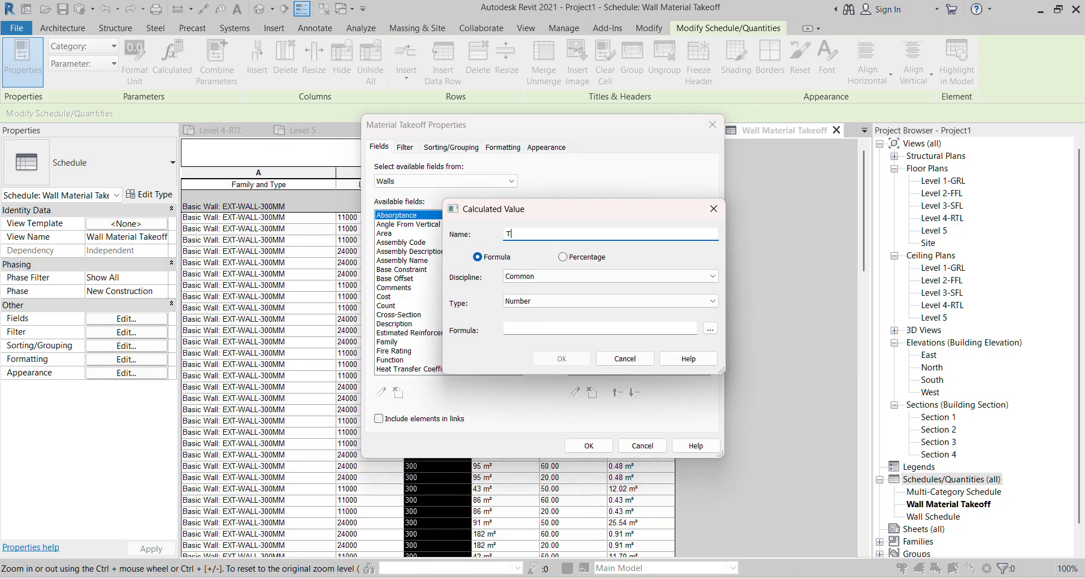
{"action": "type", "text": "otal Cost"}
{"action": "left_click", "coordinate": [629, 275]}
{"action": "left_click", "coordinate": [596, 294]}
{"action": "left_click", "coordinate": [591, 303]}
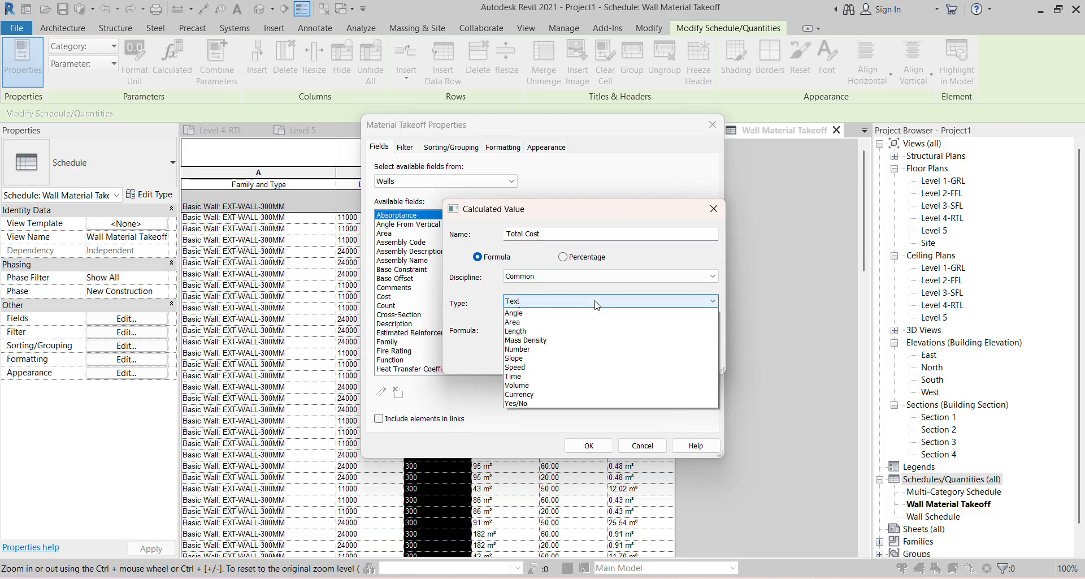
{"action": "left_click", "coordinate": [536, 412]}
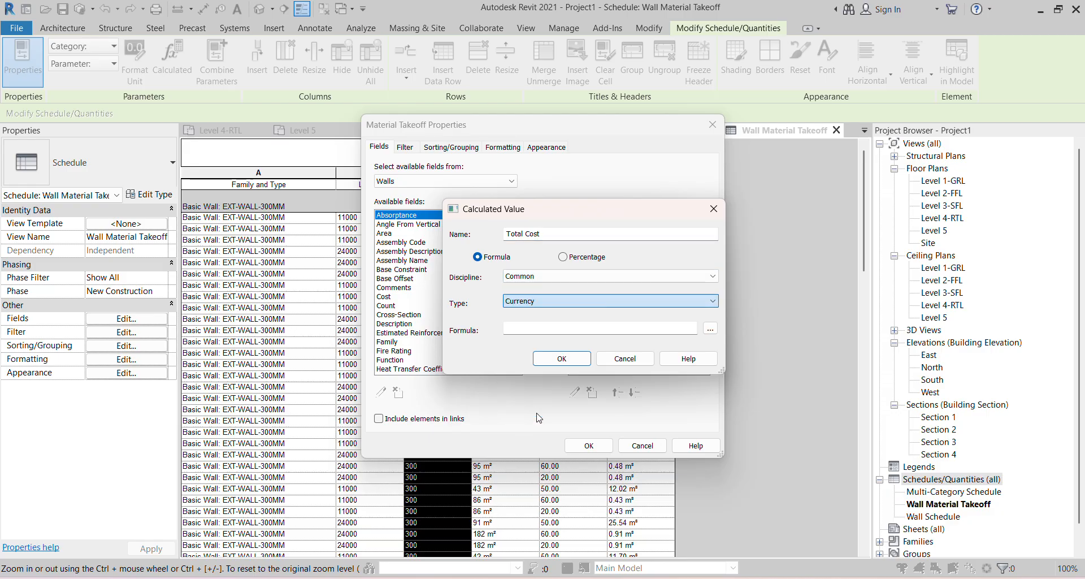
- Set Total Cost's formula to Material: Cost * Material: Volume and add it to the takeoff
{"action": "left_click", "coordinate": [709, 328]}
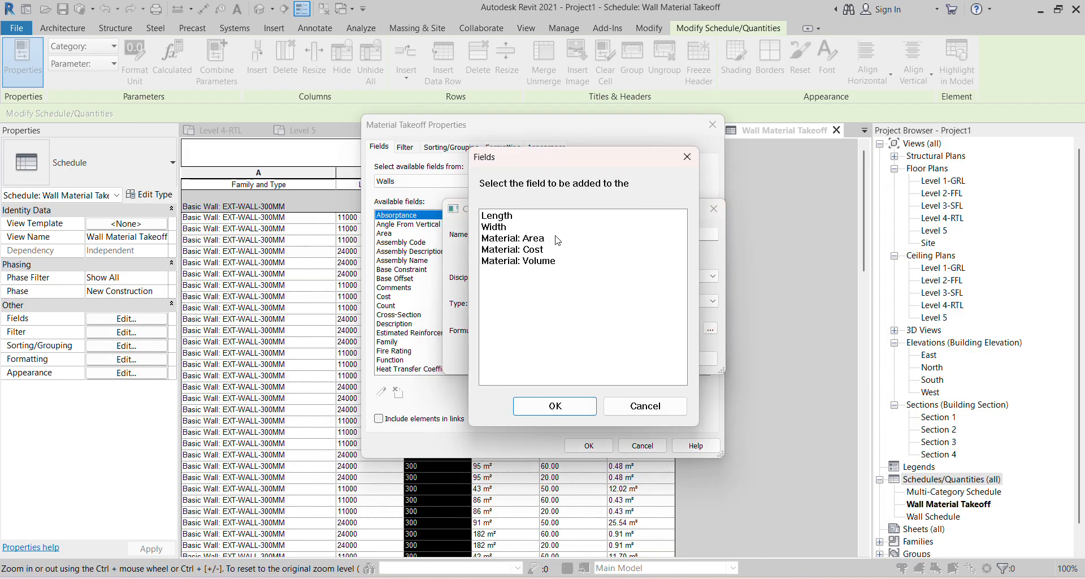
{"action": "left_click", "coordinate": [525, 248]}
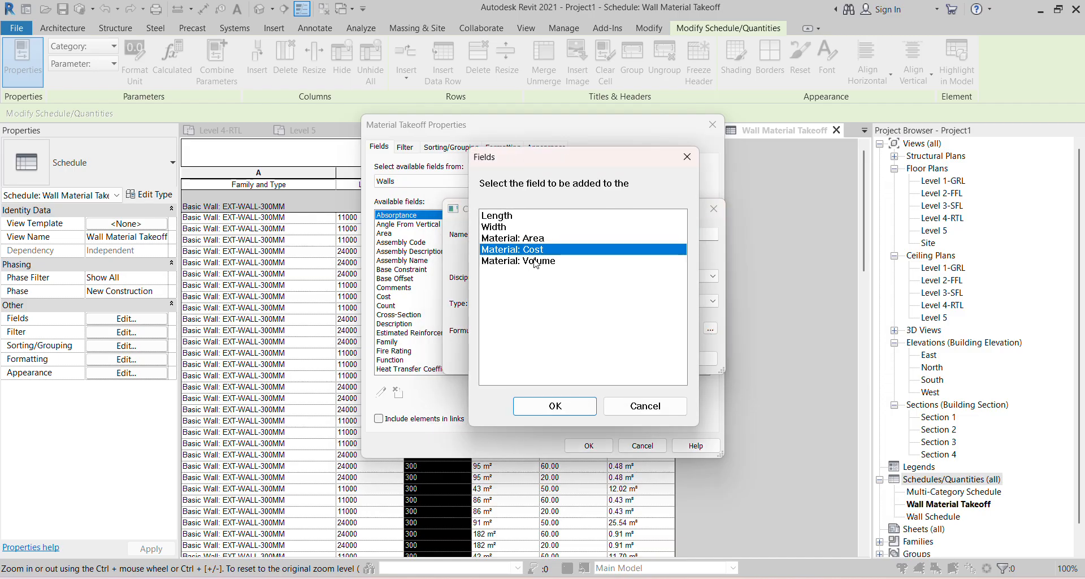
{"action": "left_click", "coordinate": [549, 408]}
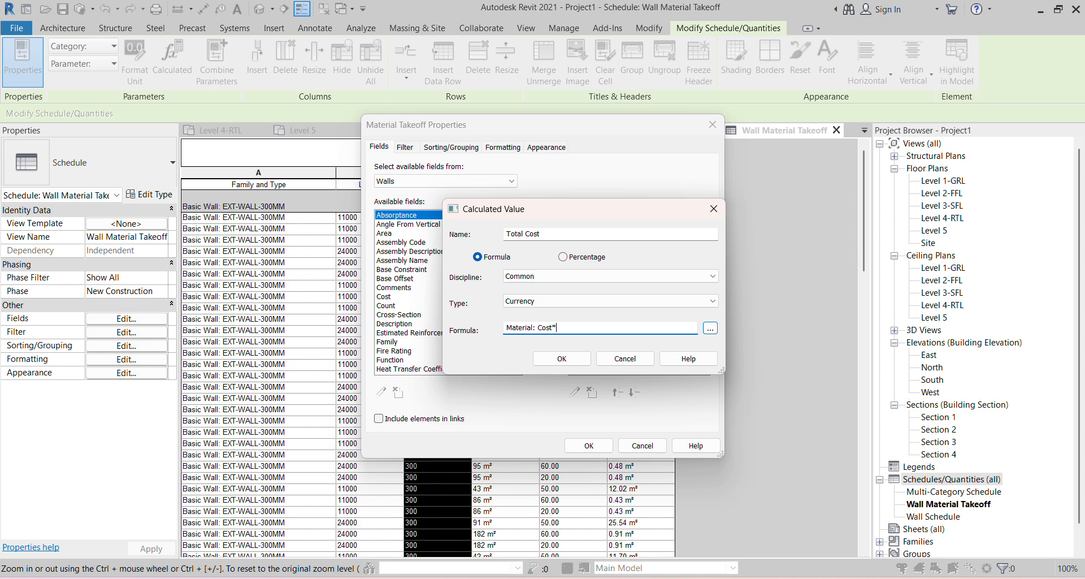
{"action": "left_click", "coordinate": [710, 328]}
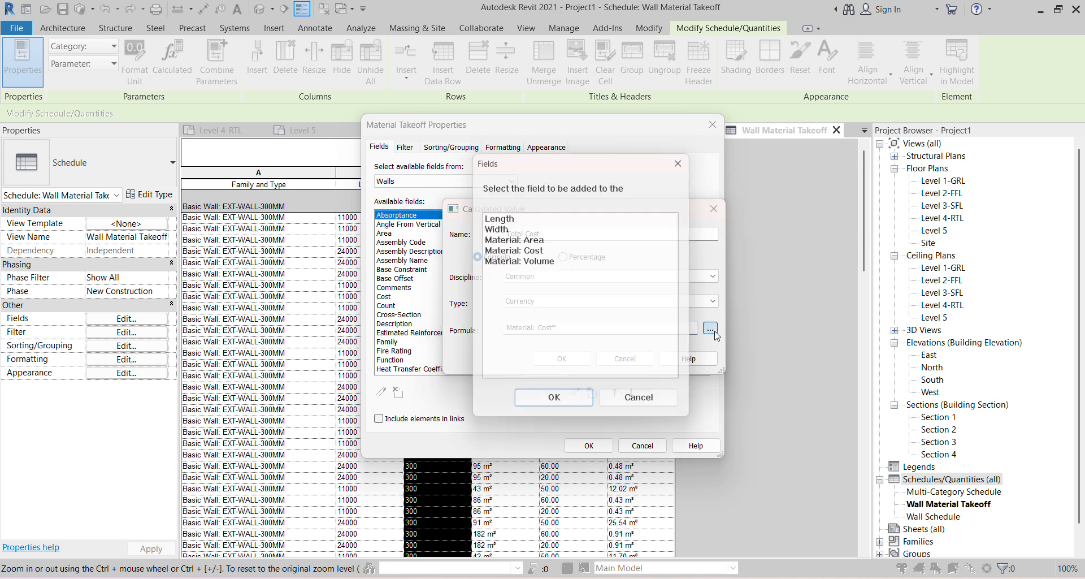
{"action": "left_click", "coordinate": [520, 261]}
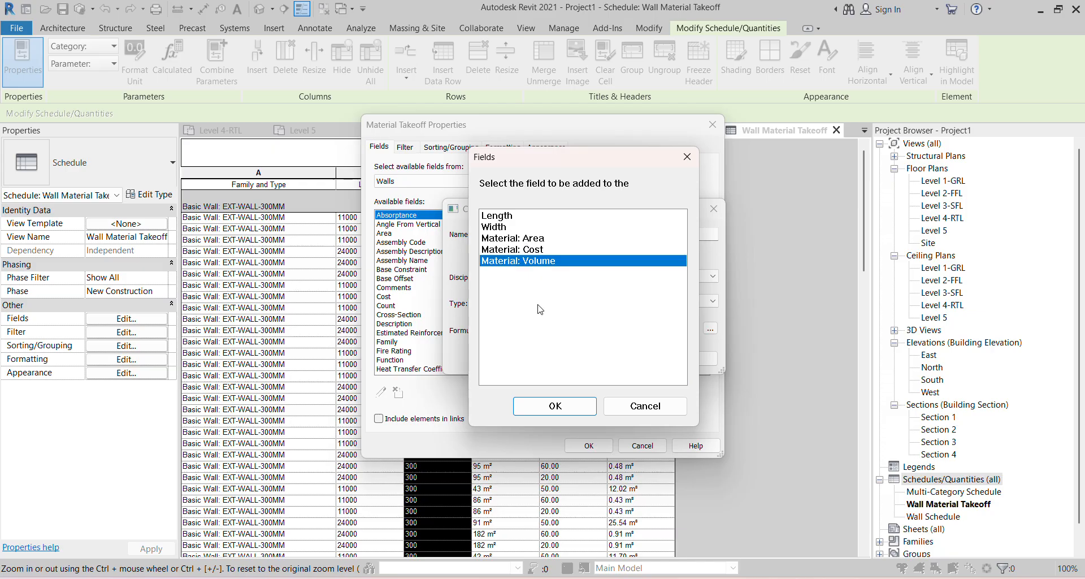
{"action": "left_click", "coordinate": [560, 411]}
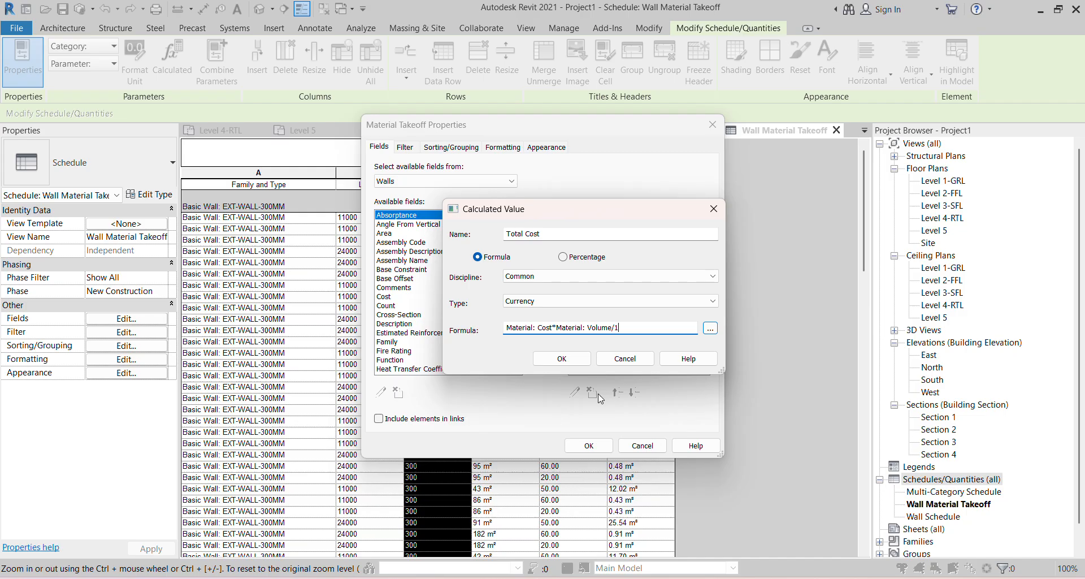
{"action": "left_click", "coordinate": [575, 361]}
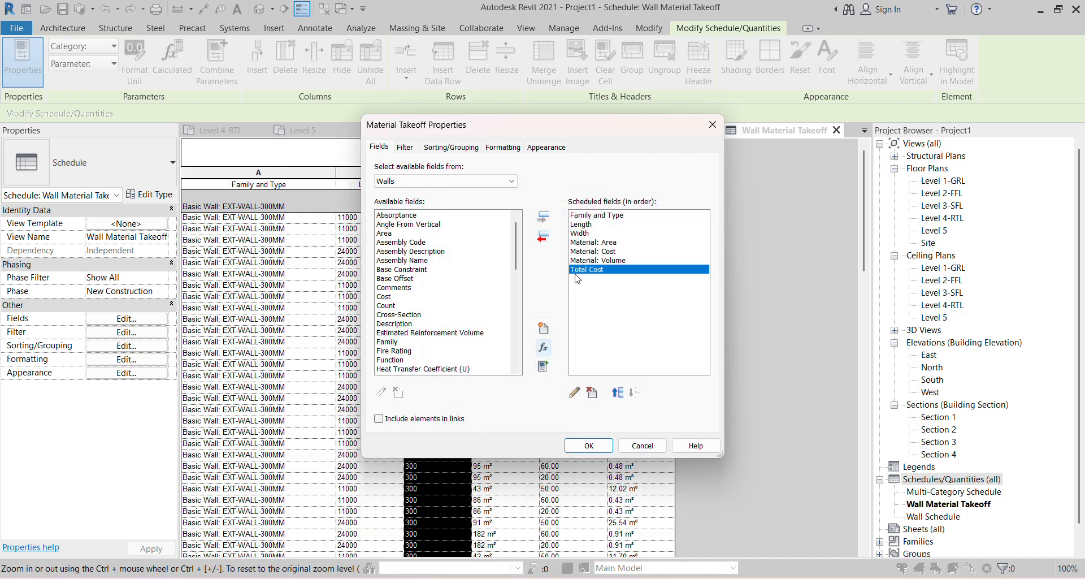
{"action": "left_click", "coordinate": [590, 446]}
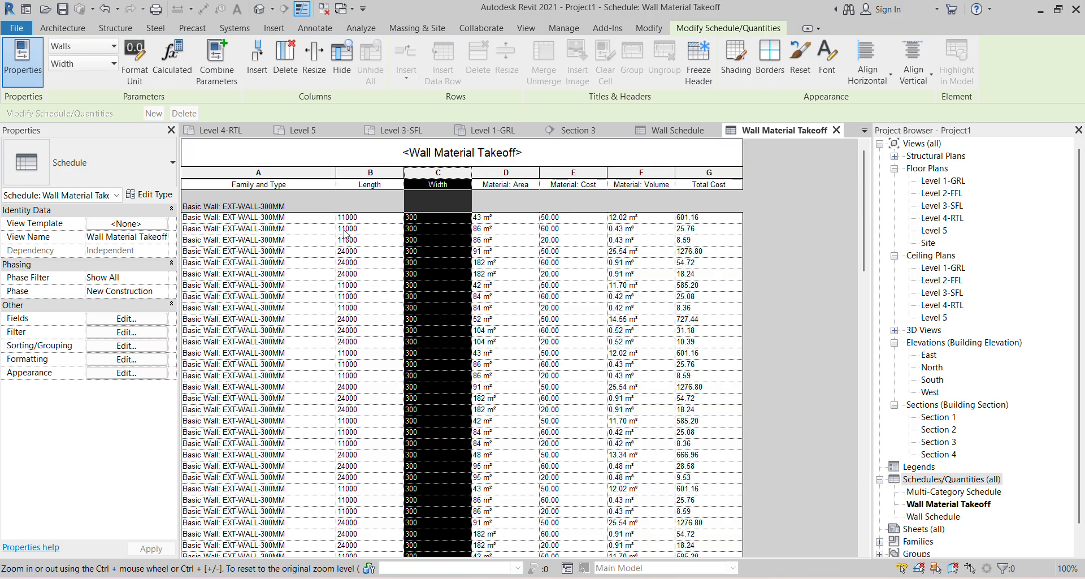
- Set the Material: Area column to calculate totals
{"action": "scroll", "coordinate": [678, 478], "scroll_direction": "down", "scroll_amount": 5}
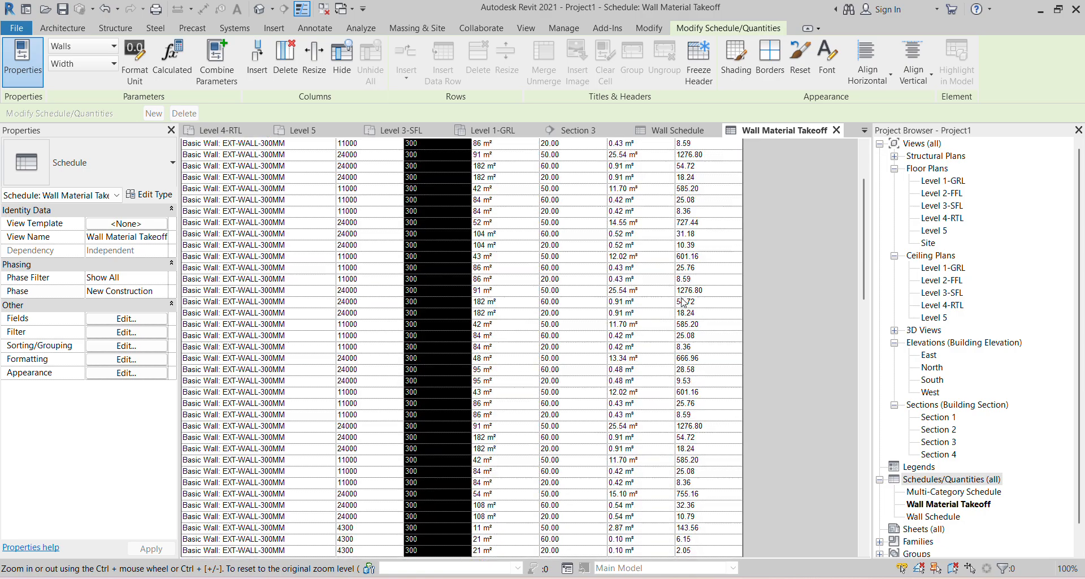
{"action": "scroll", "coordinate": [680, 480], "scroll_direction": "down", "scroll_amount": 3}
{"action": "scroll", "coordinate": [685, 478], "scroll_direction": "up", "scroll_amount": 6}
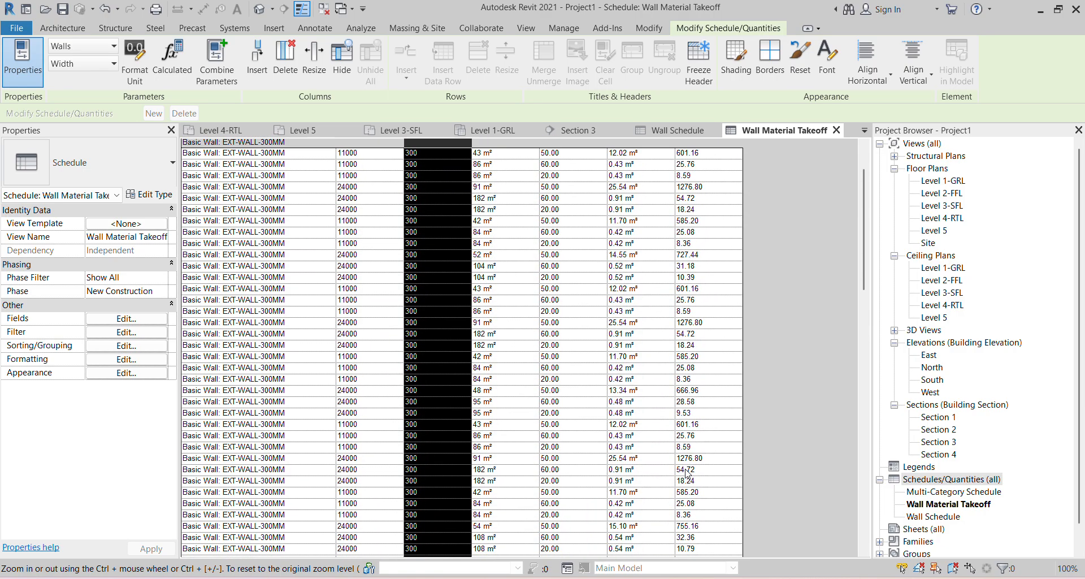
{"action": "left_click", "coordinate": [127, 360]}
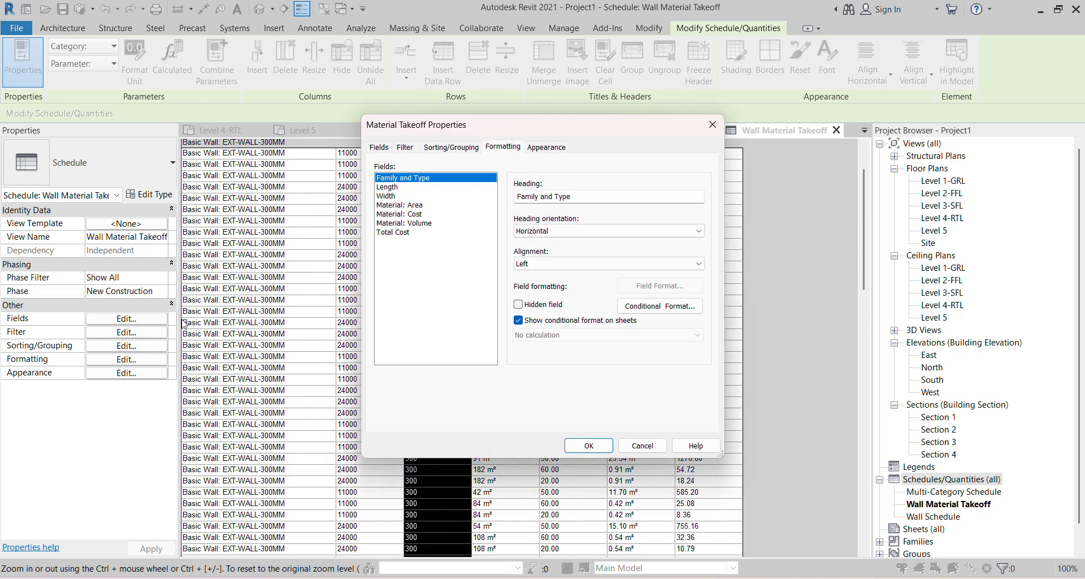
{"action": "left_click", "coordinate": [397, 207]}
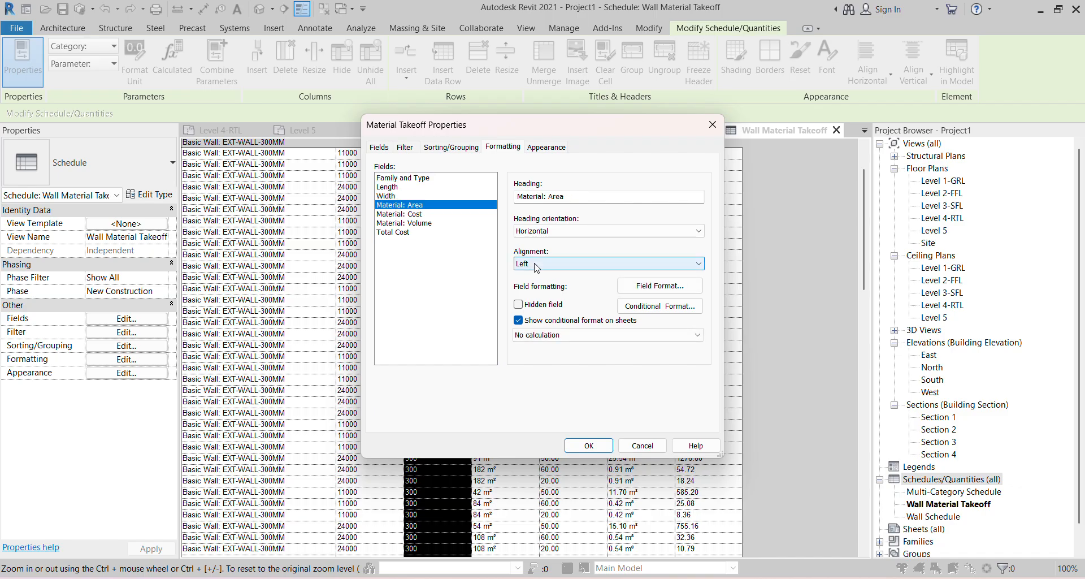
{"action": "left_click", "coordinate": [555, 335]}
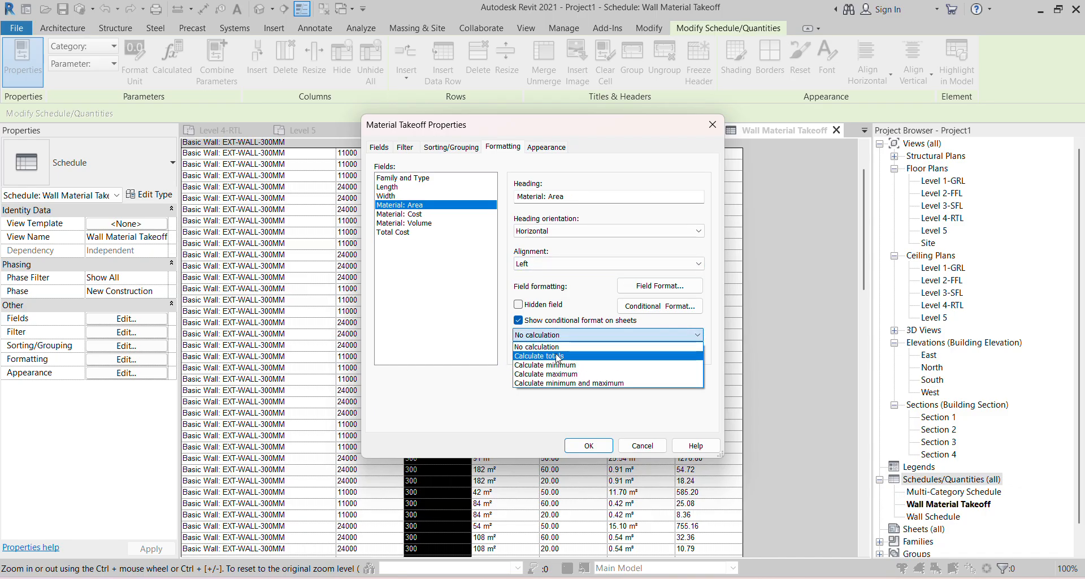
{"action": "left_click", "coordinate": [555, 356]}
- Enable calculated totals for Material: Volume and Total Cost and apply the formatting
{"action": "left_click", "coordinate": [398, 214]}
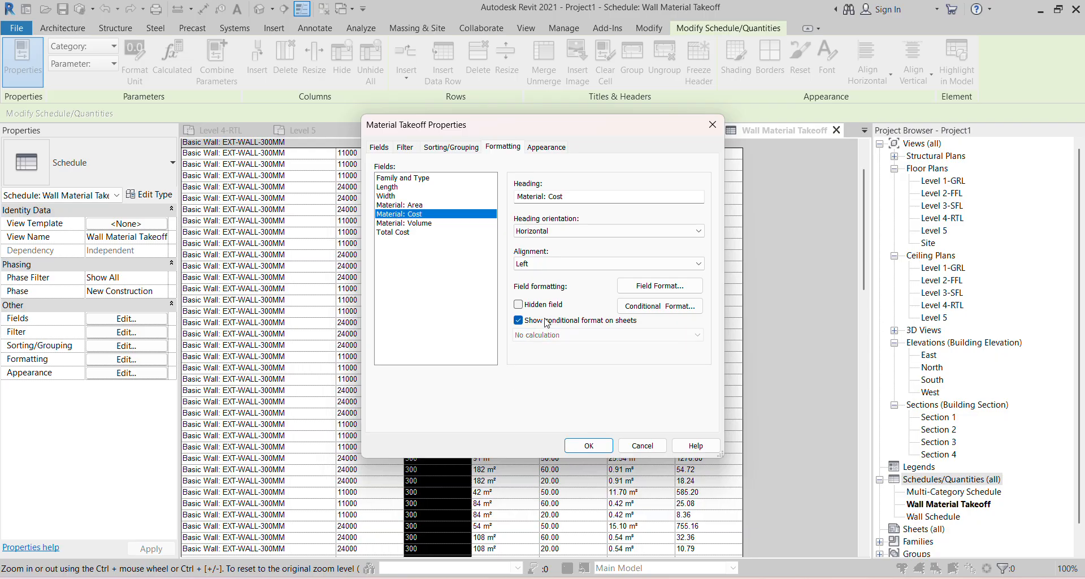
{"action": "left_click", "coordinate": [414, 223]}
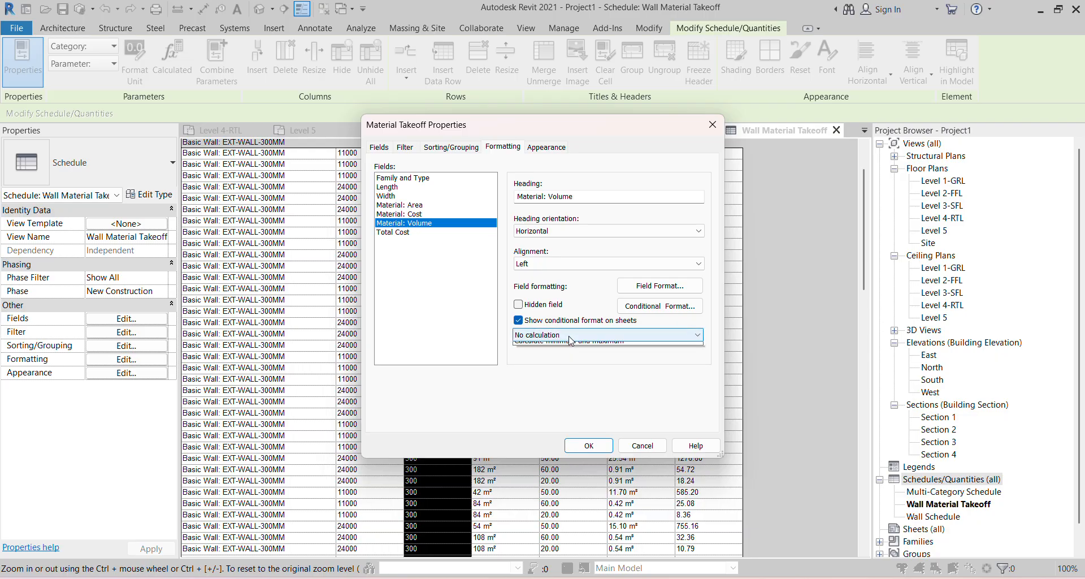
{"action": "left_click", "coordinate": [560, 334]}
{"action": "left_click", "coordinate": [565, 365]}
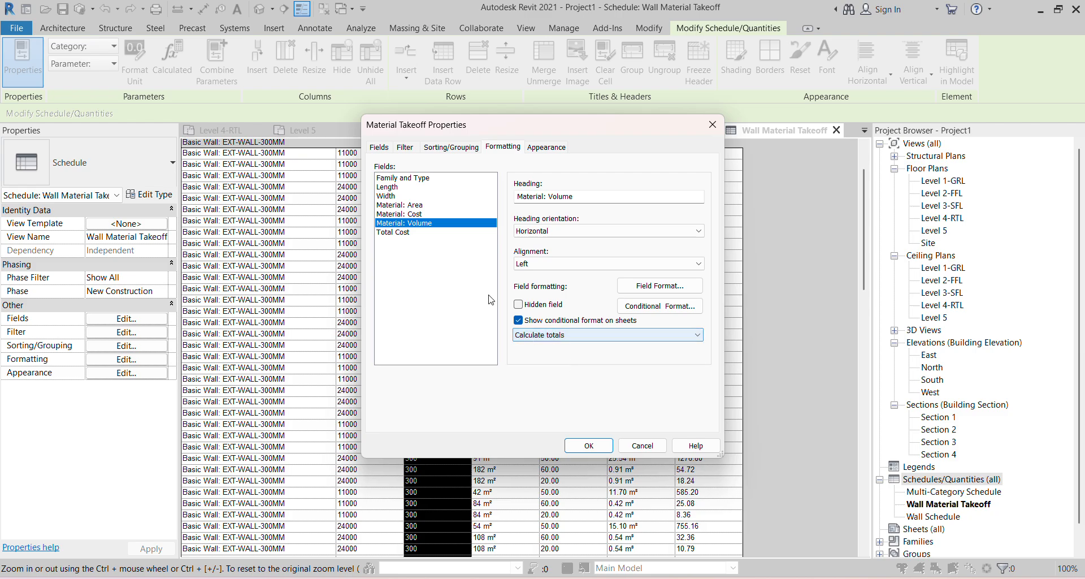
{"action": "left_click", "coordinate": [396, 232]}
{"action": "left_click", "coordinate": [585, 339]}
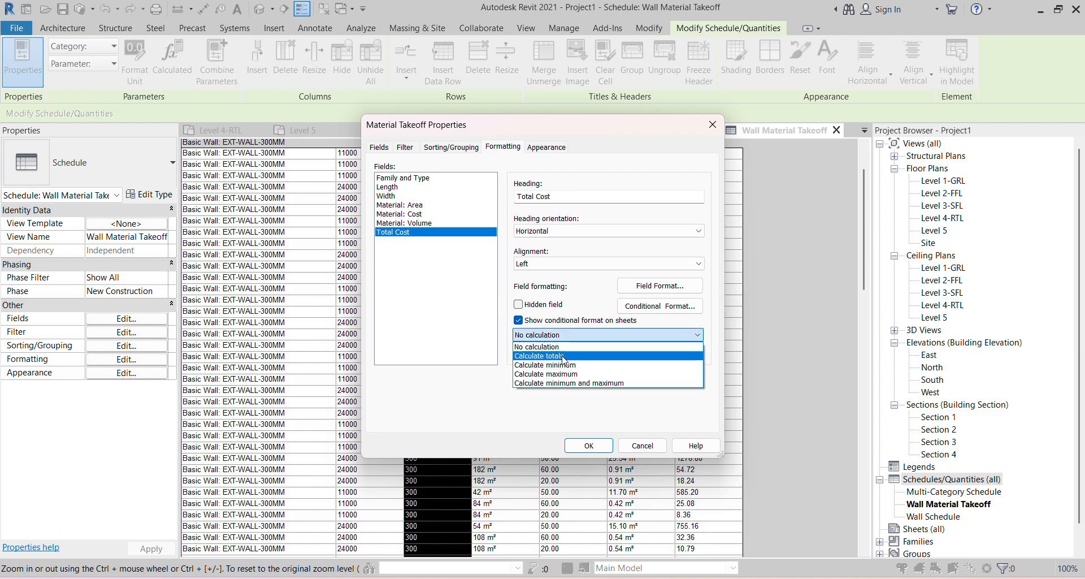
{"action": "left_click", "coordinate": [560, 357]}
{"action": "left_click", "coordinate": [588, 446]}
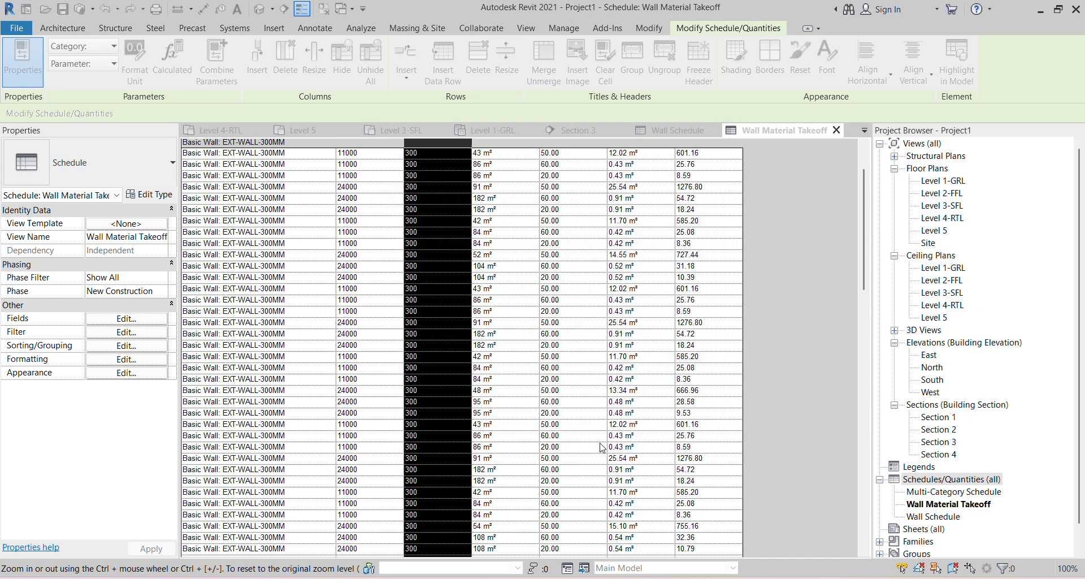
{"action": "scroll", "coordinate": [753, 401], "scroll_direction": "down", "scroll_amount": 3}
{"action": "scroll", "coordinate": [751, 403], "scroll_direction": "down", "scroll_amount": 3}
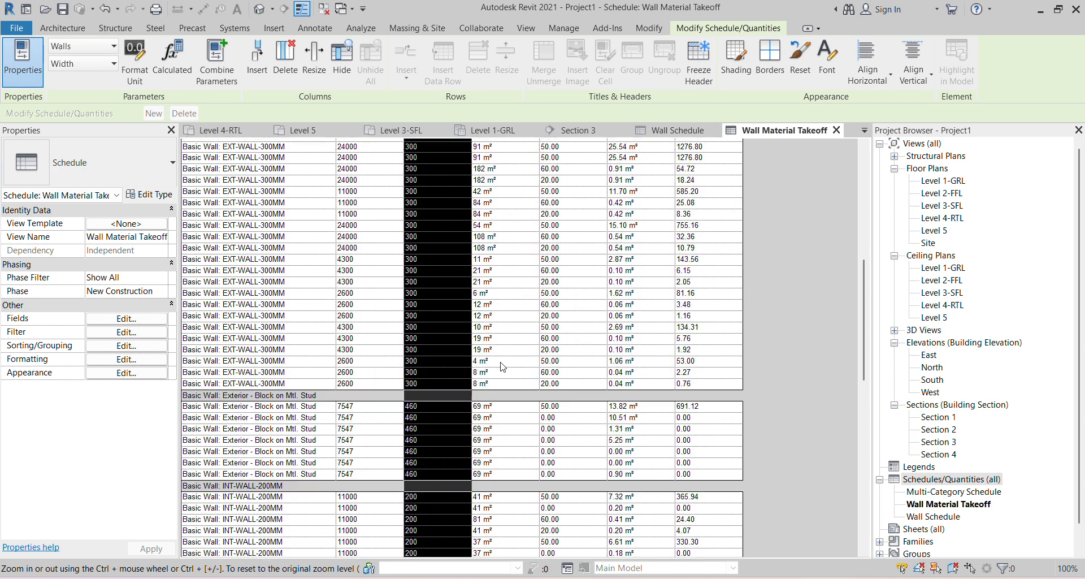
- Turn on Grand totals (title, count and totals) and turn off Itemize every instance
{"action": "left_click", "coordinate": [113, 345]}
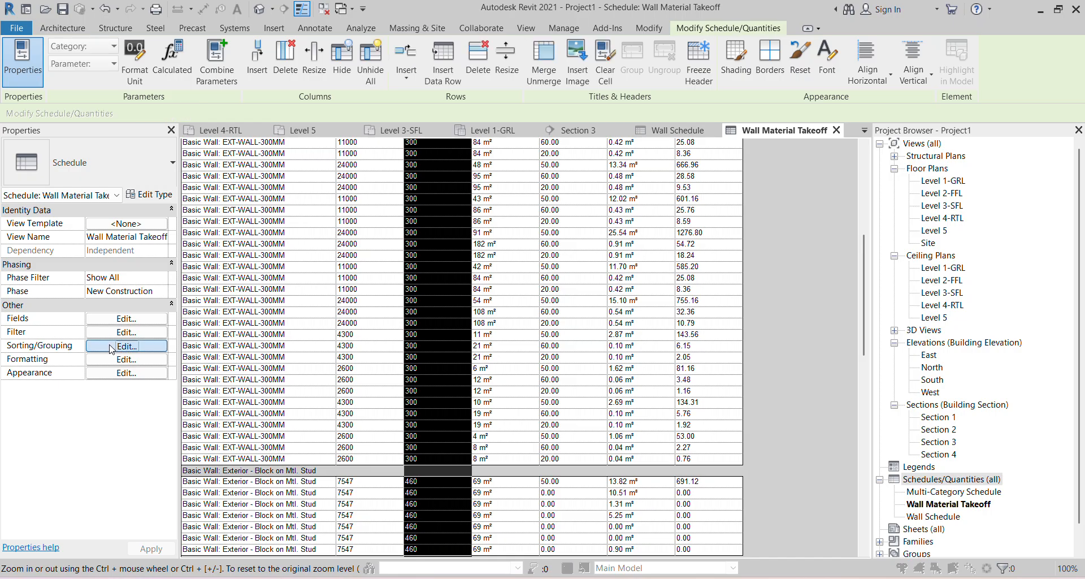
{"action": "left_click", "coordinate": [379, 337]}
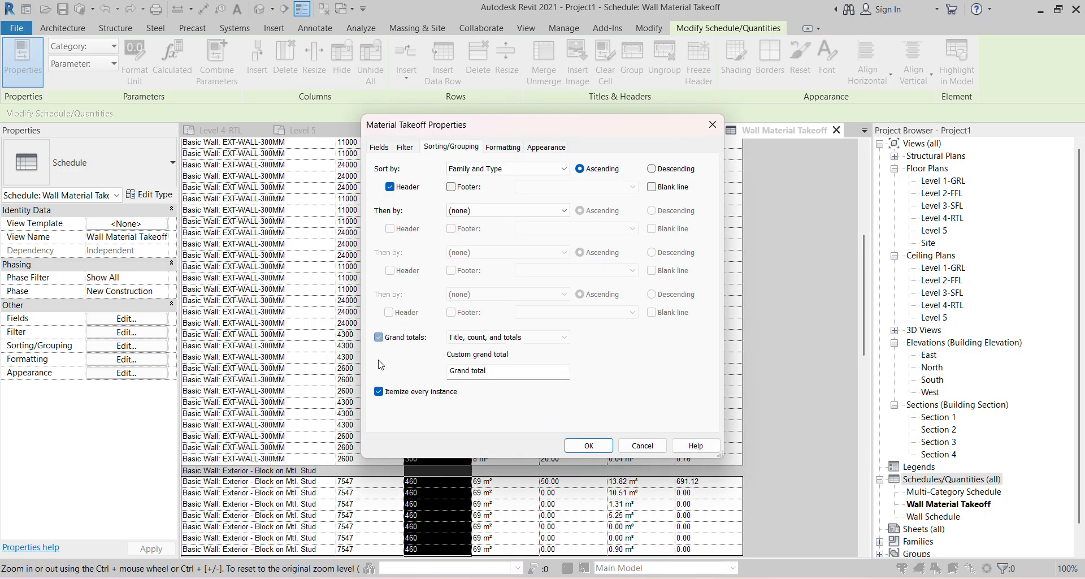
{"action": "left_click", "coordinate": [378, 391]}
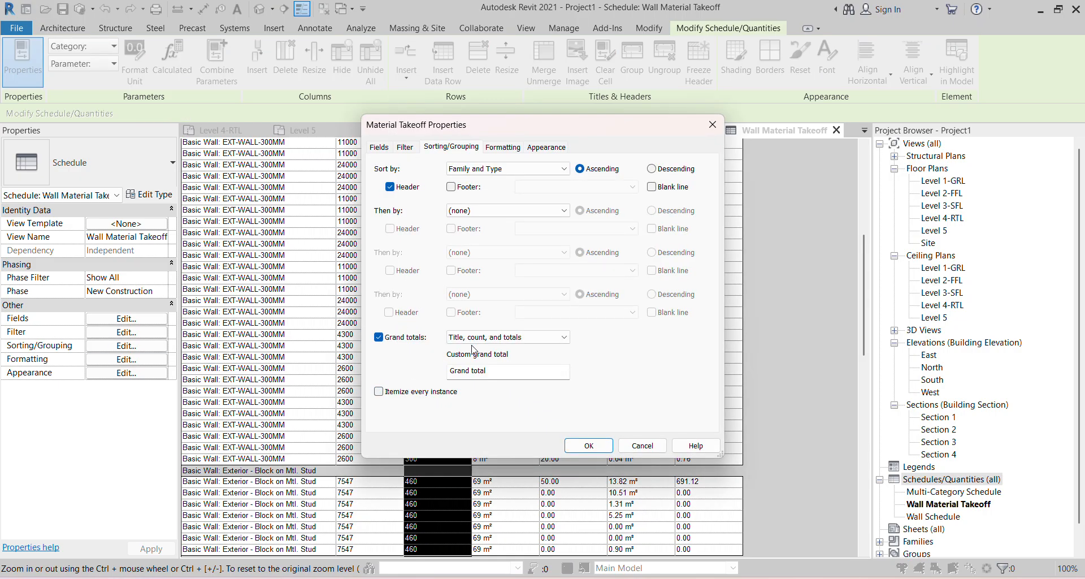
{"action": "left_click", "coordinate": [588, 445]}
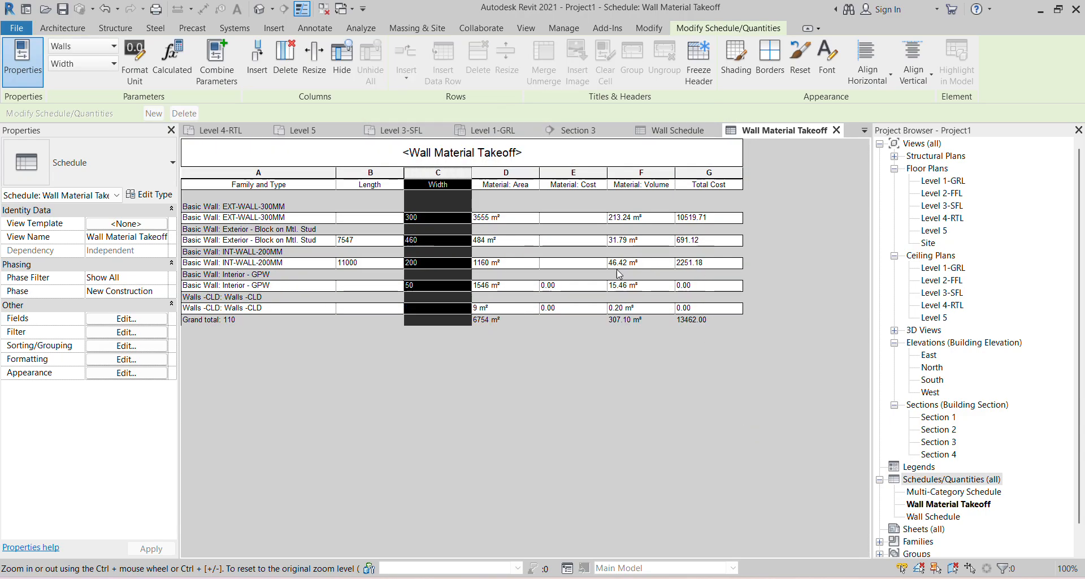